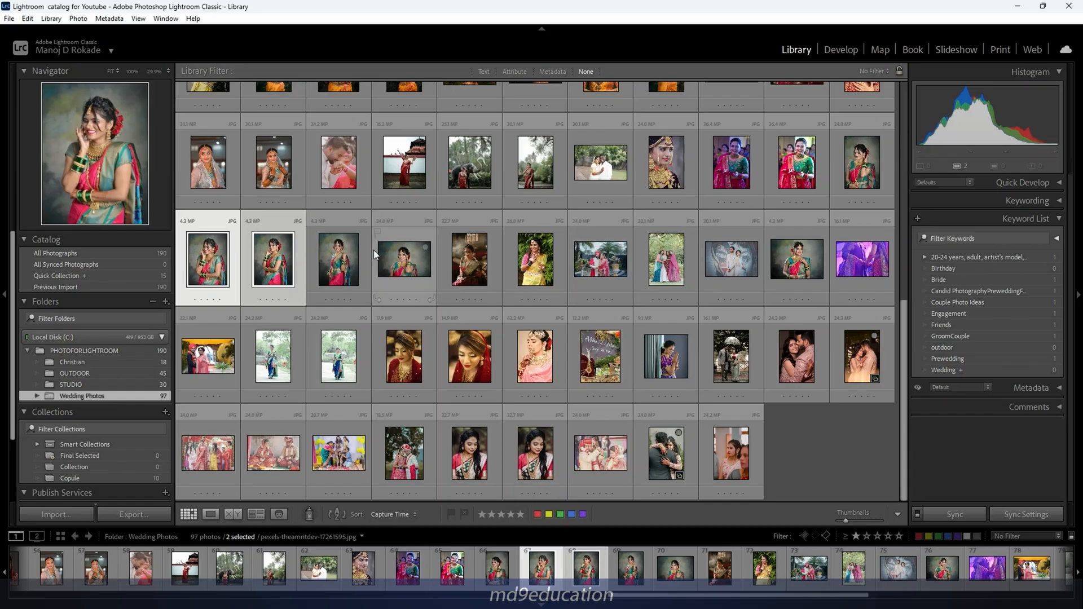
- View the two selected portraits in Loupe, Compare and Survey views, and return to the Grid view
click(211, 514)
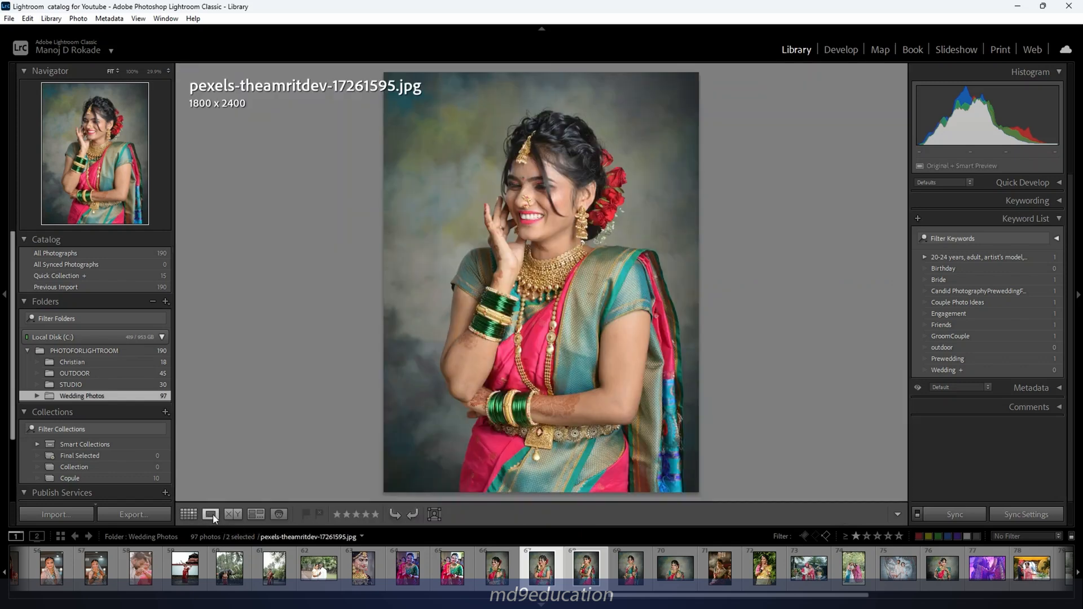
click(238, 515)
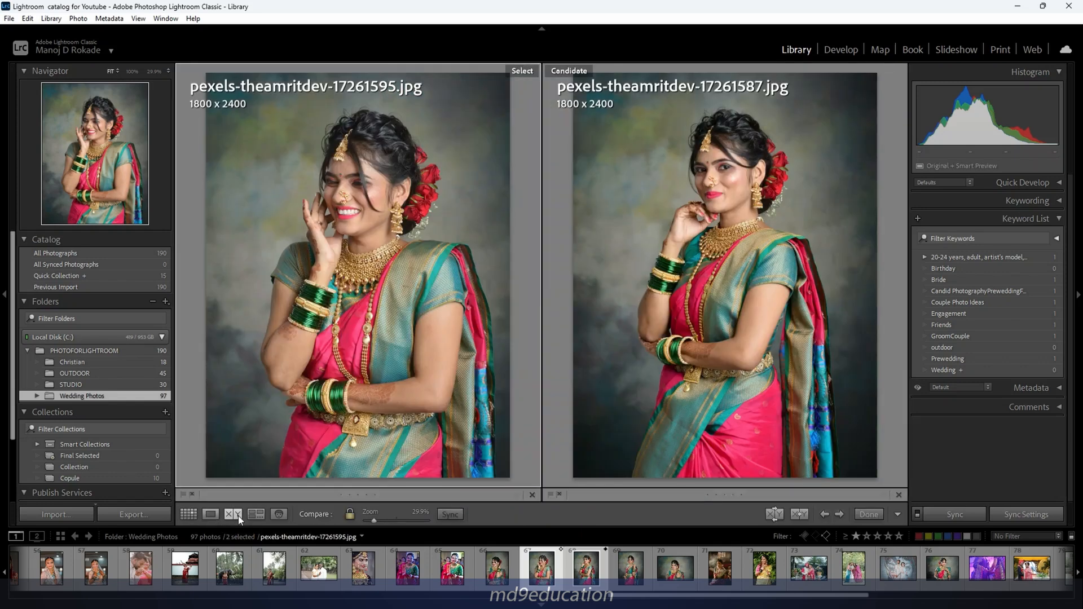
click(257, 516)
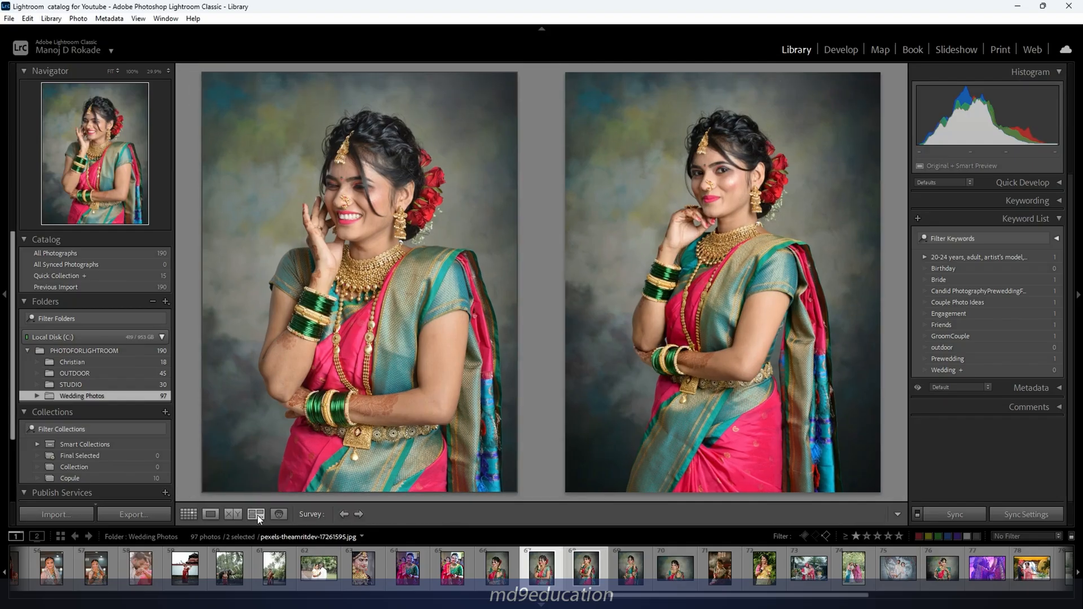
click(188, 515)
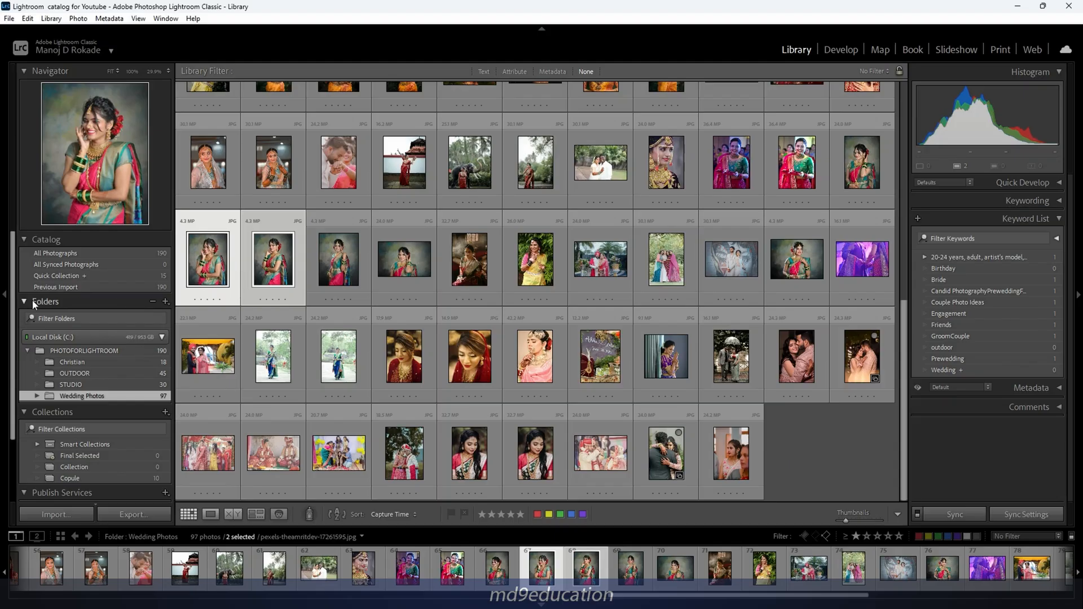
- Hide both side panels, the module picker and the filmstrip to give the photo grid the most room
click(3, 298)
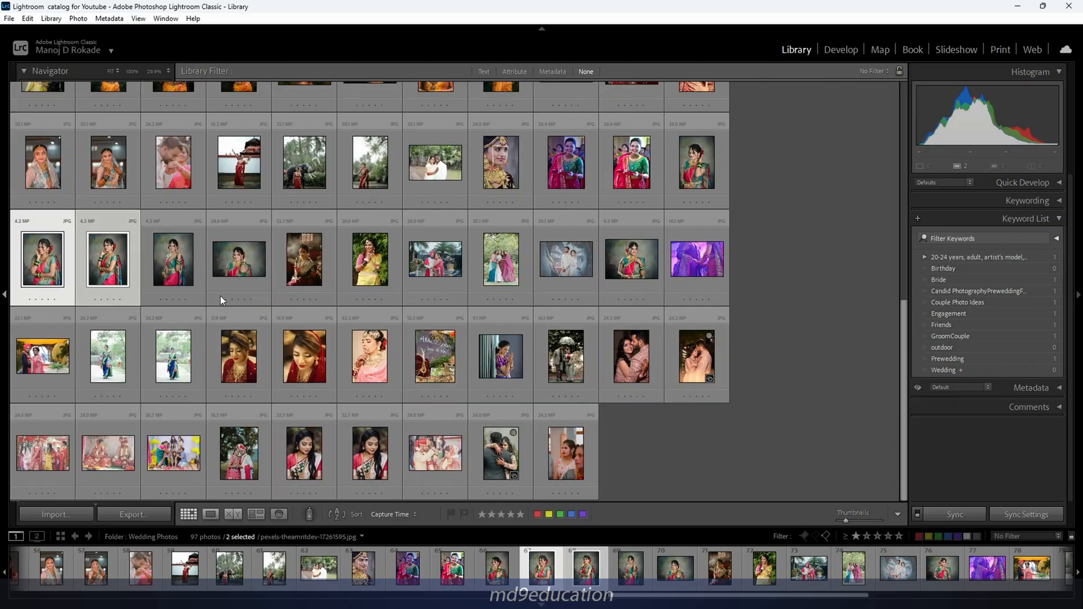
click(1079, 297)
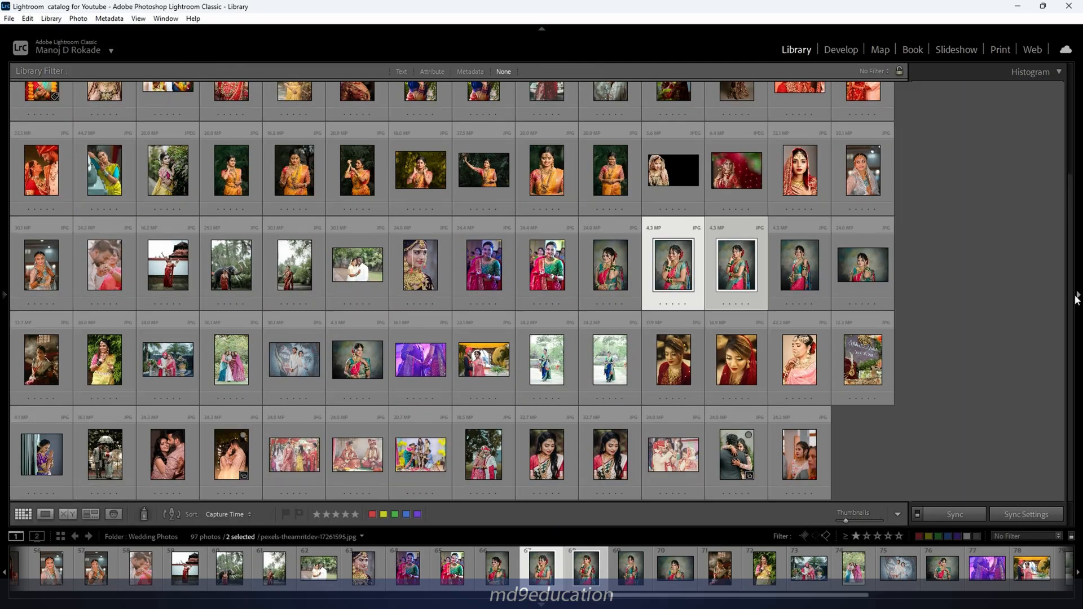
click(541, 30)
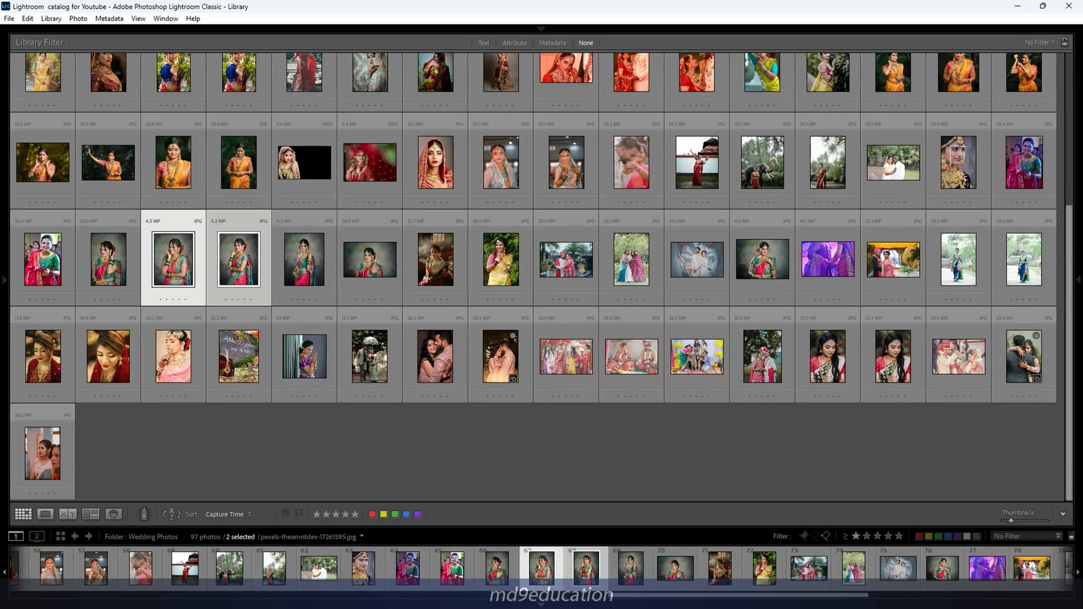
mouse_move(542, 606)
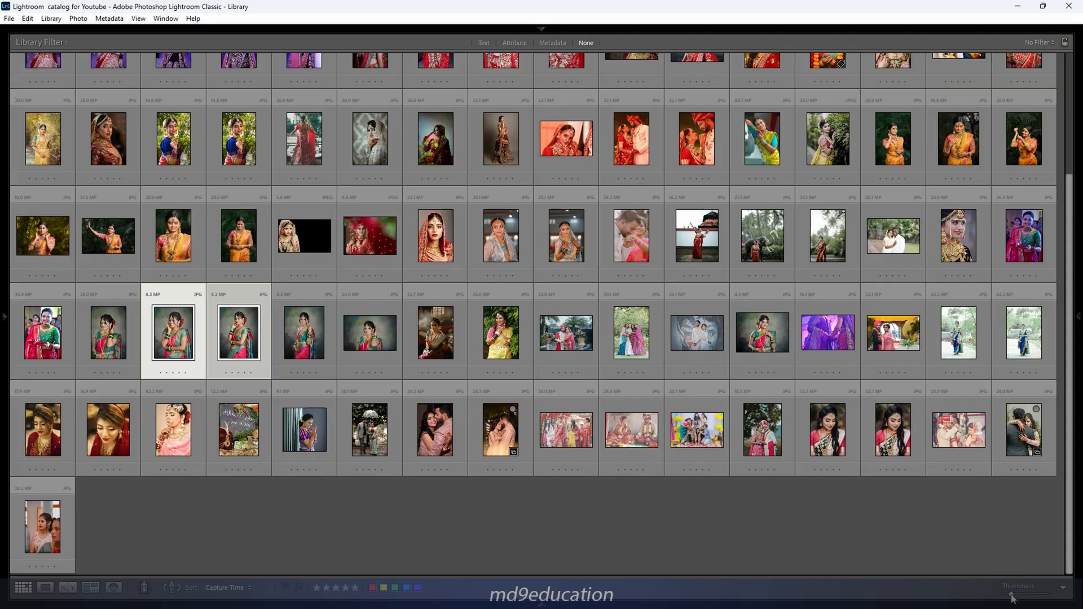
- Bring the side panels, the module picker and the filmstrip back around the photo grid
mouse_move(1012, 596)
mouse_down()
mouse_move(1039, 596)
mouse_move(1006, 599)
mouse_move(1017, 598)
mouse_up()
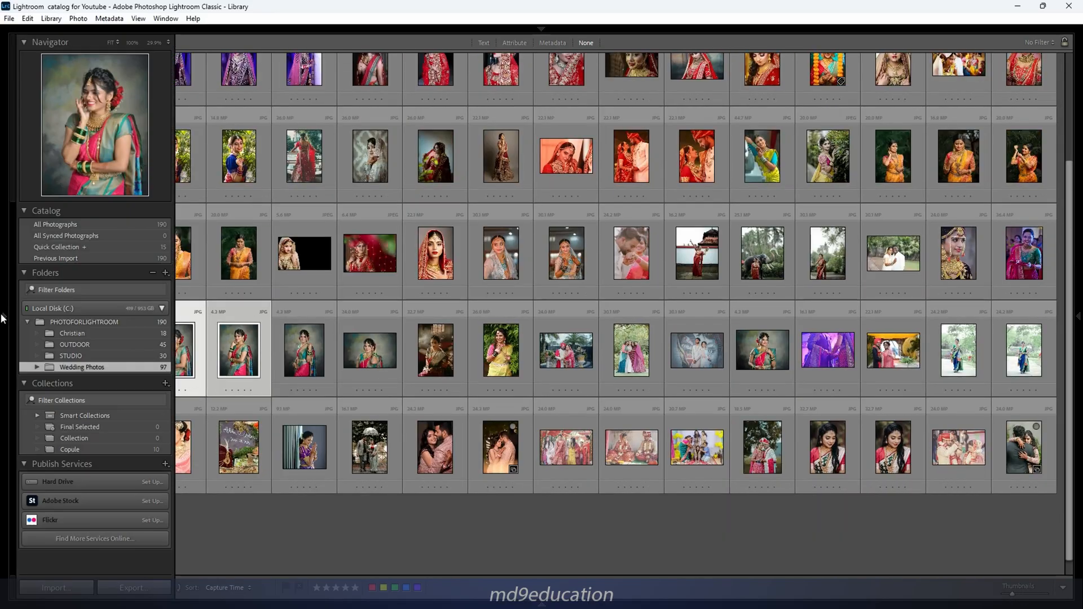
click(4, 316)
click(1078, 316)
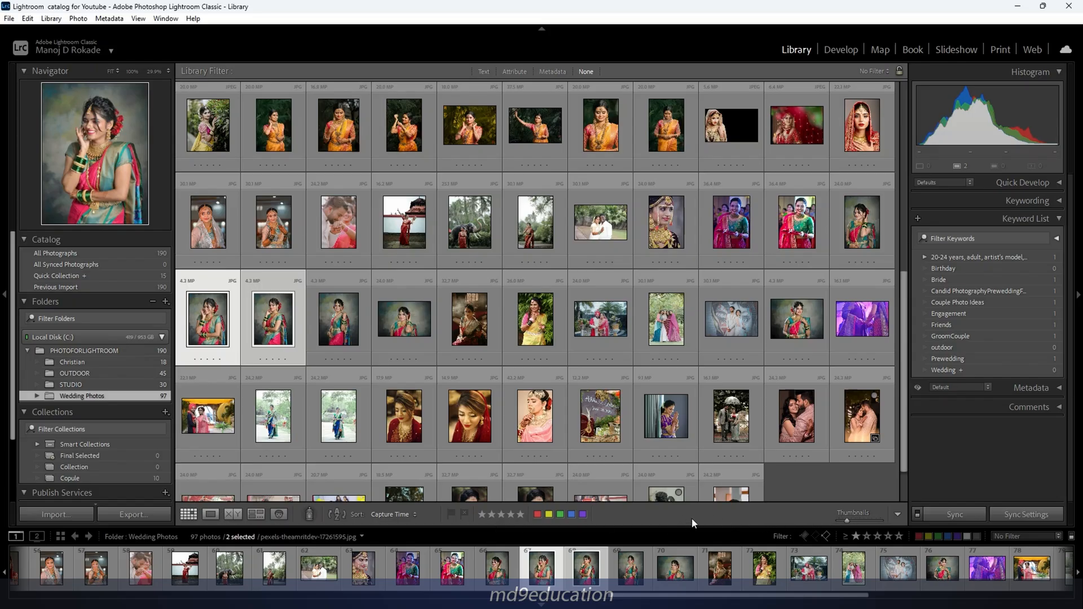
- Hide the toolbar below the photo grid and show it again
key(t)
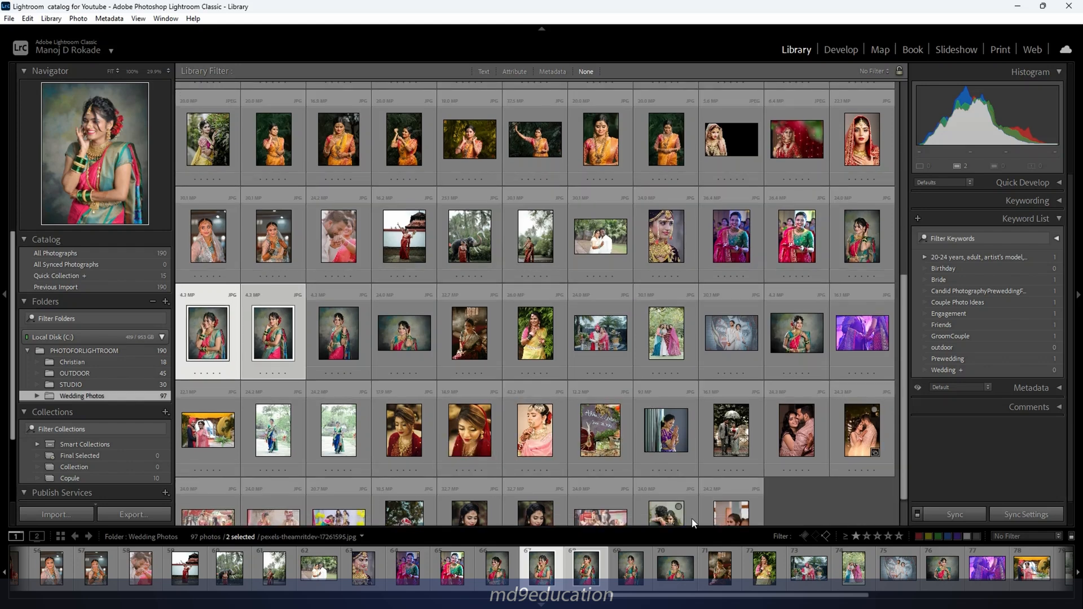
key(t)
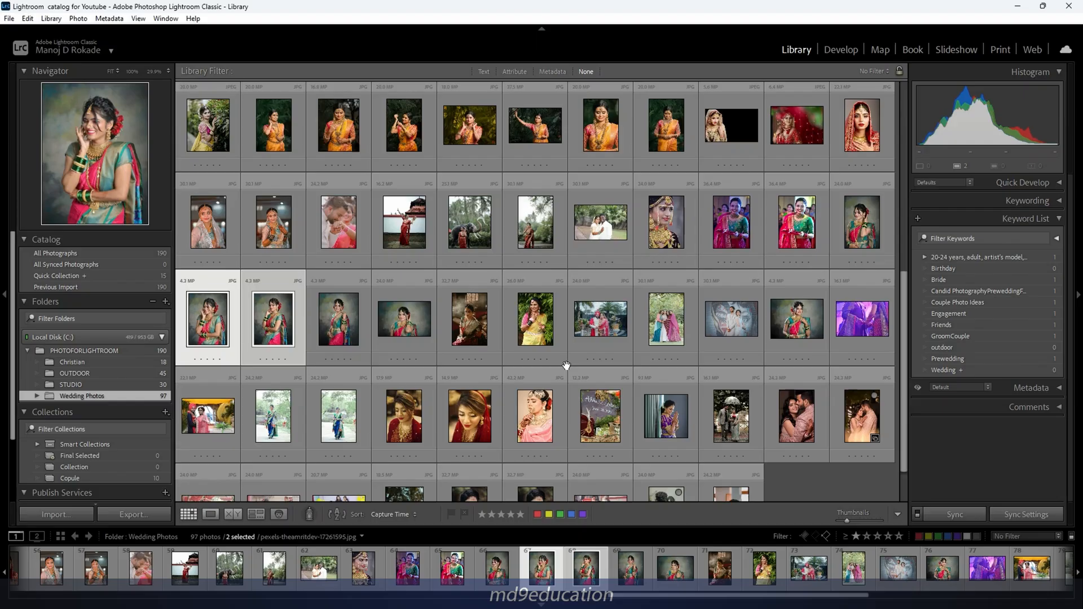
- Preview the active photo in full screen and return to the grid
key(f)
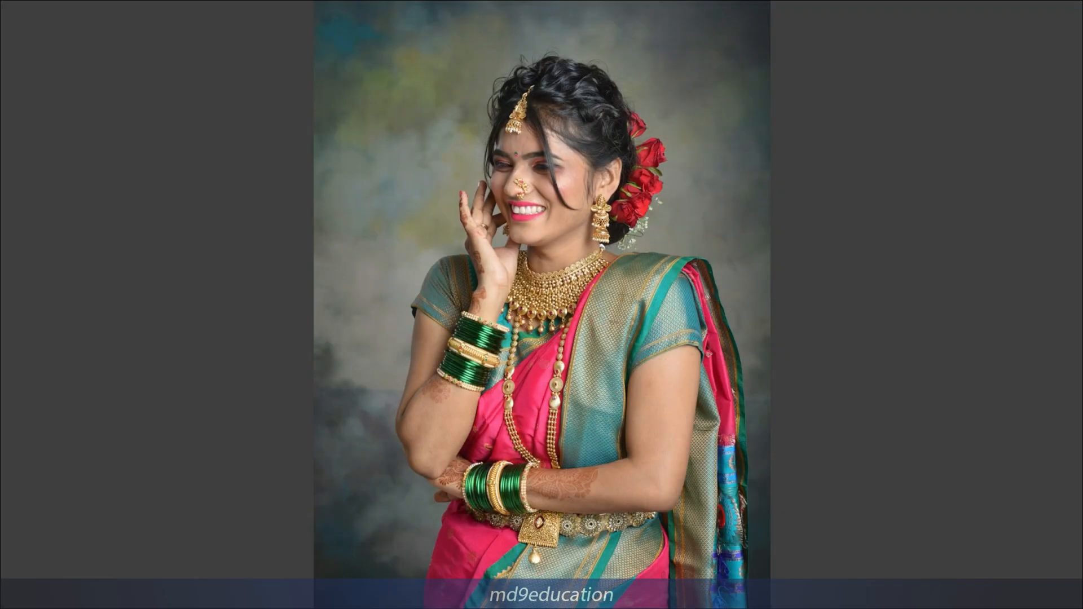
key(f)
key(f)
key(f)
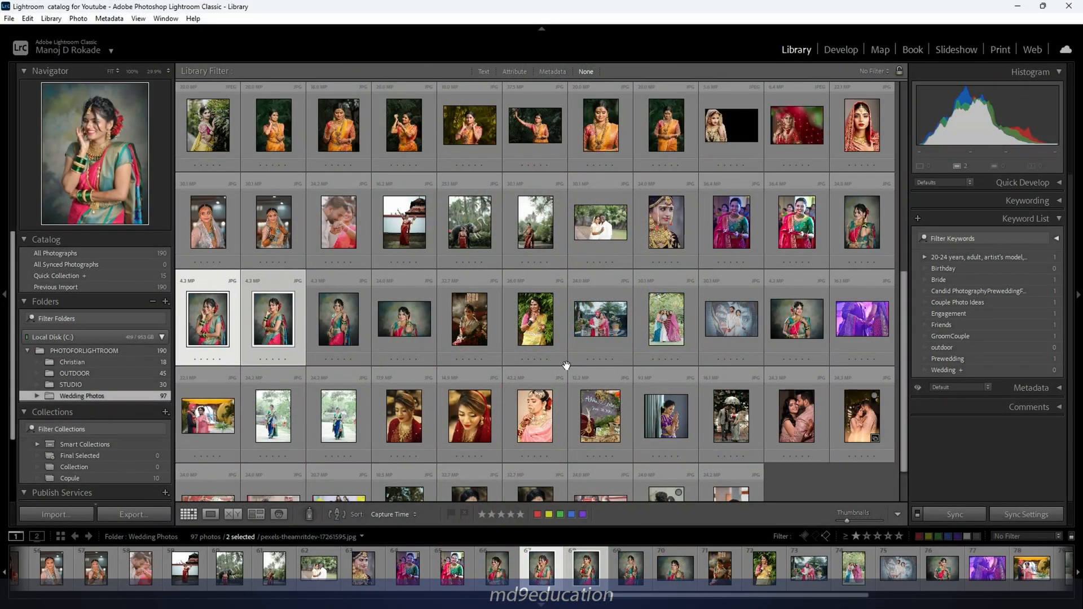
- Toggle the side panels off and on, and leave both the side panels and the toolbar hidden
key(Tab)
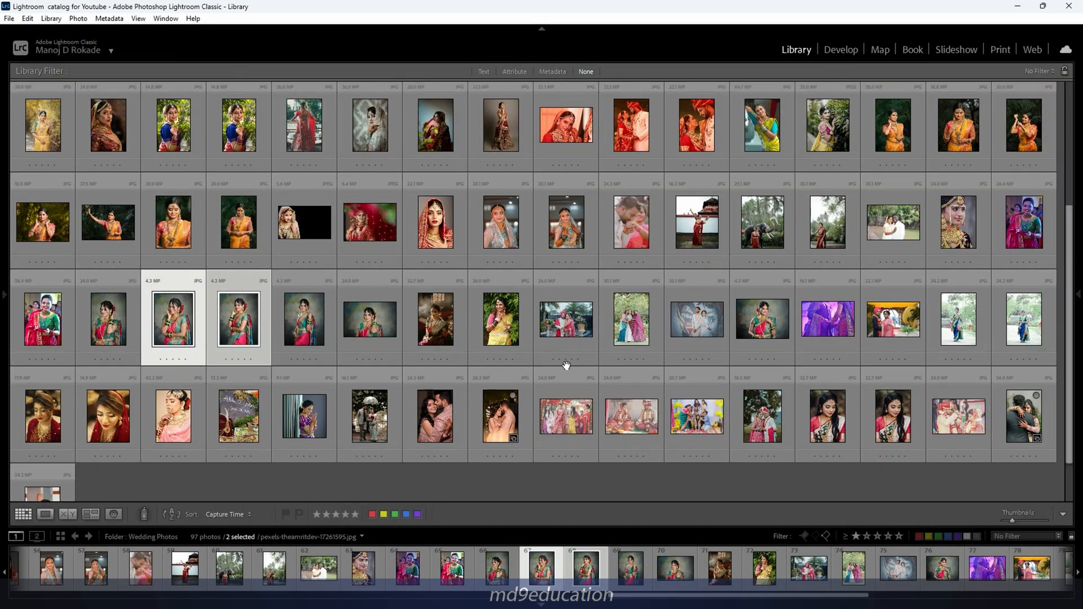
key(Tab)
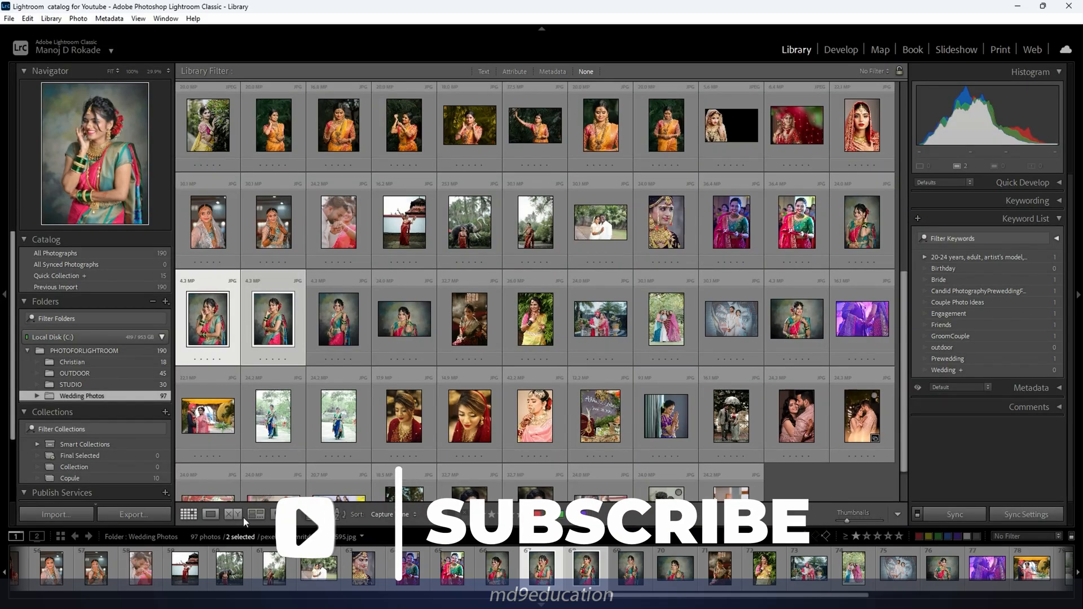
key(Tab)
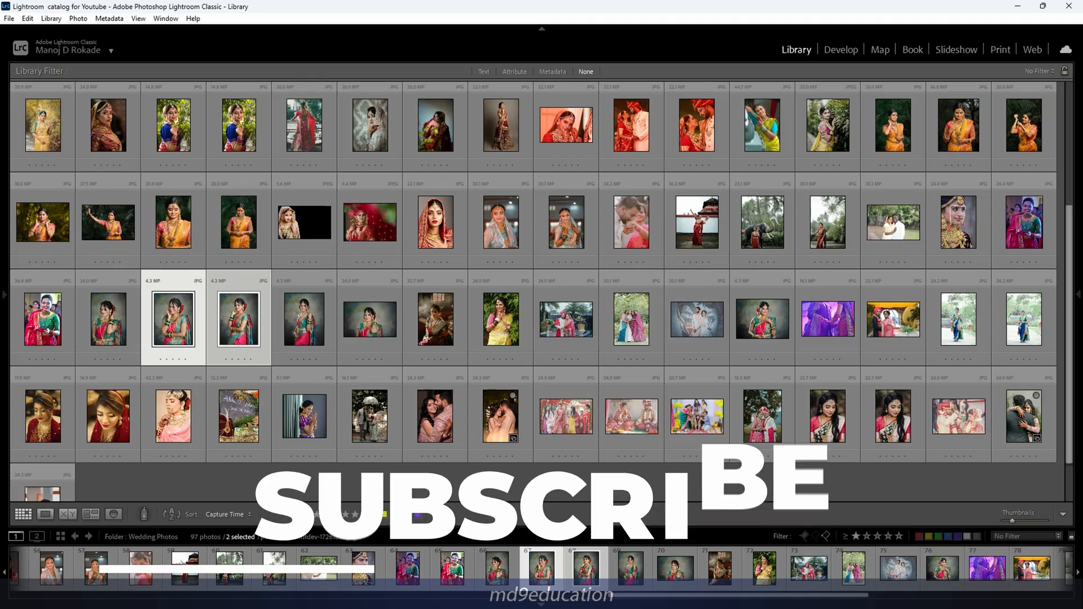
key(t)
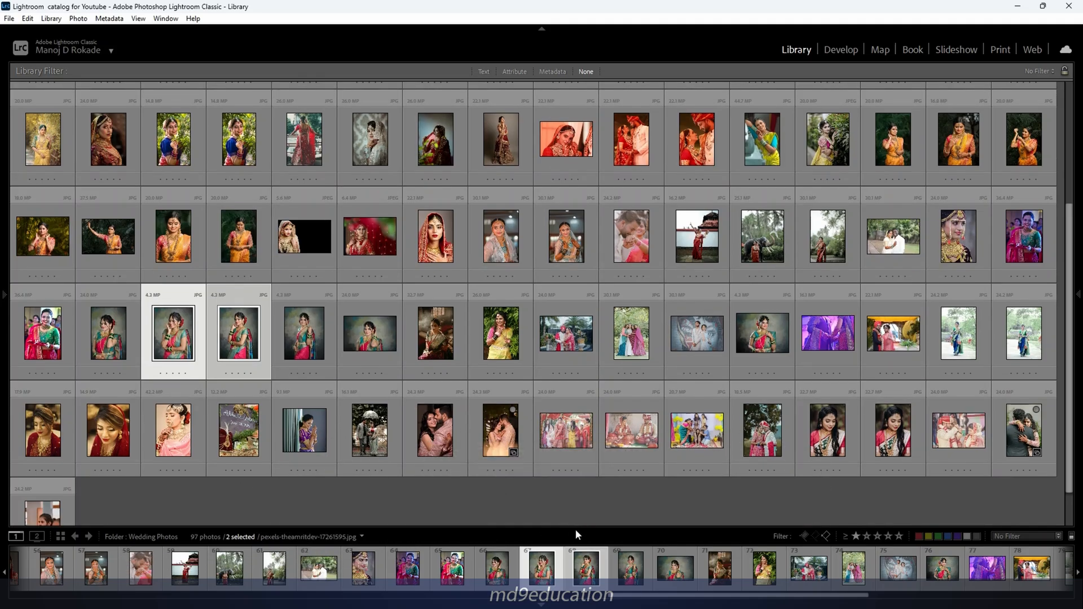
- Hide the filmstrip and show it again, and reduce its height slightly to make its thumbnails smaller
click(542, 605)
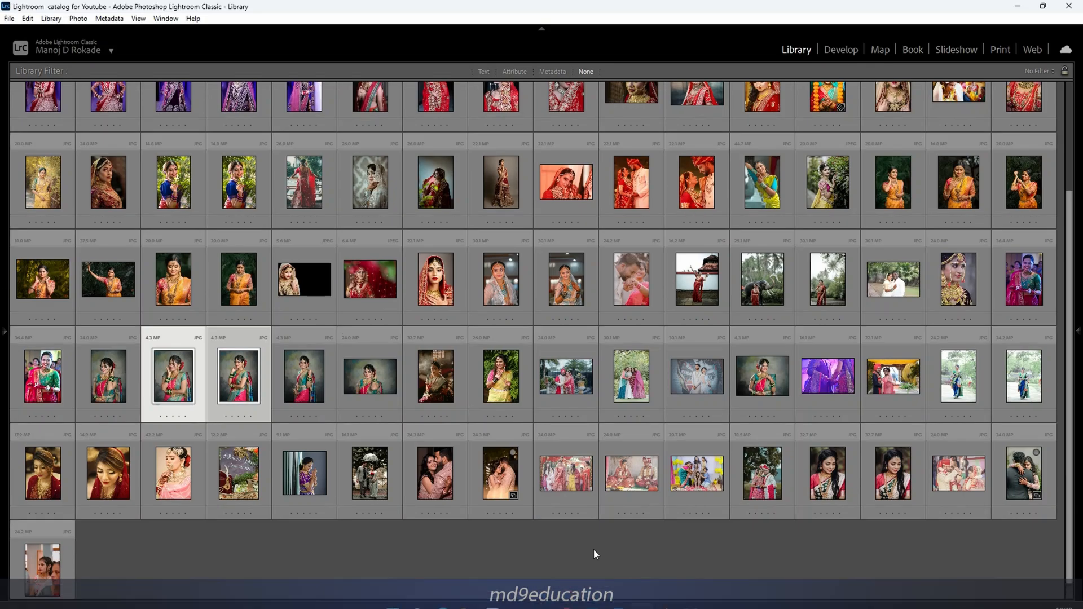
click(543, 605)
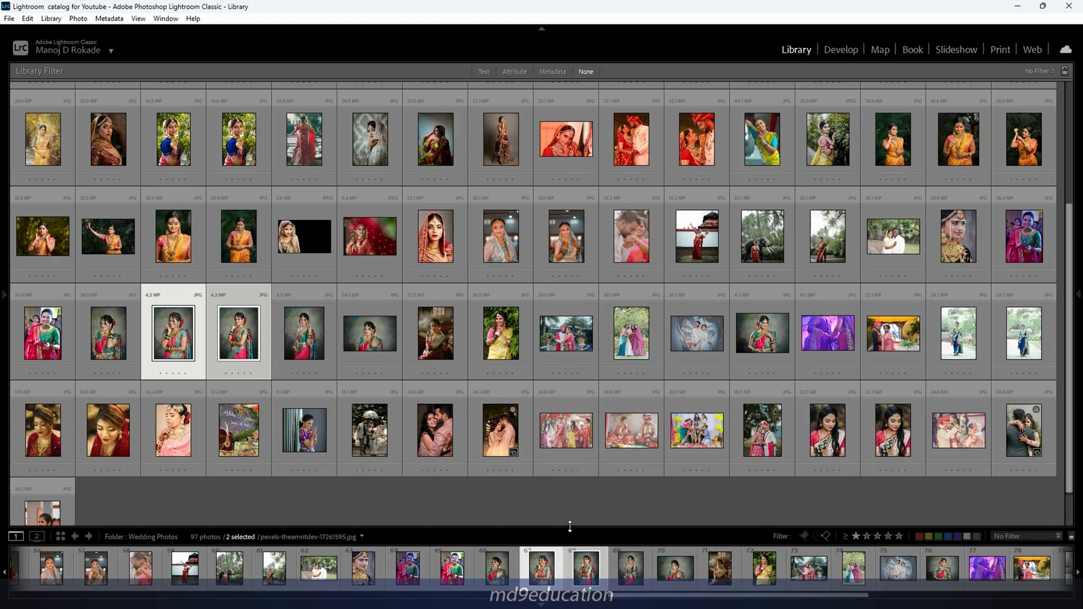
drag(569, 526, 545, 539)
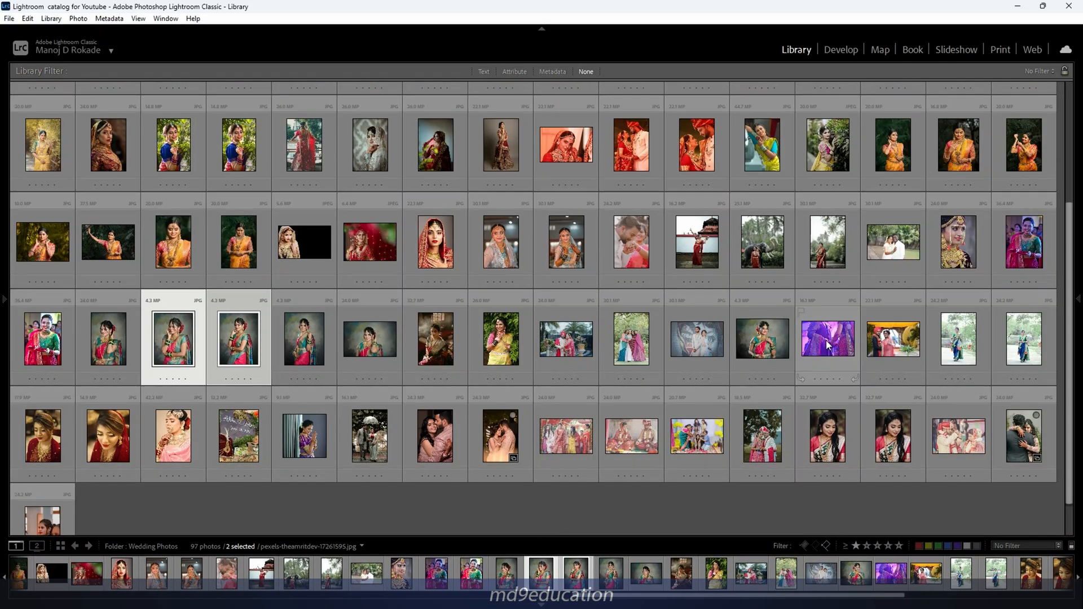
- Show both side panels beside the photo grid again
key(Tab)
key(Tab)
key(Tab)
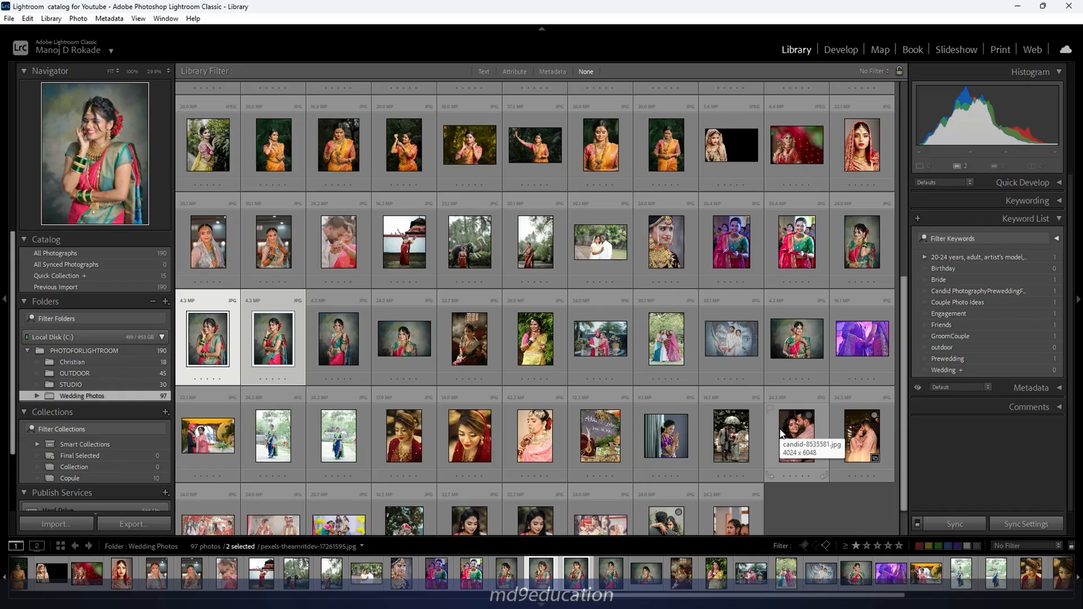
- Preview the active photo in full screen and move on to the other selected photo
key(f)
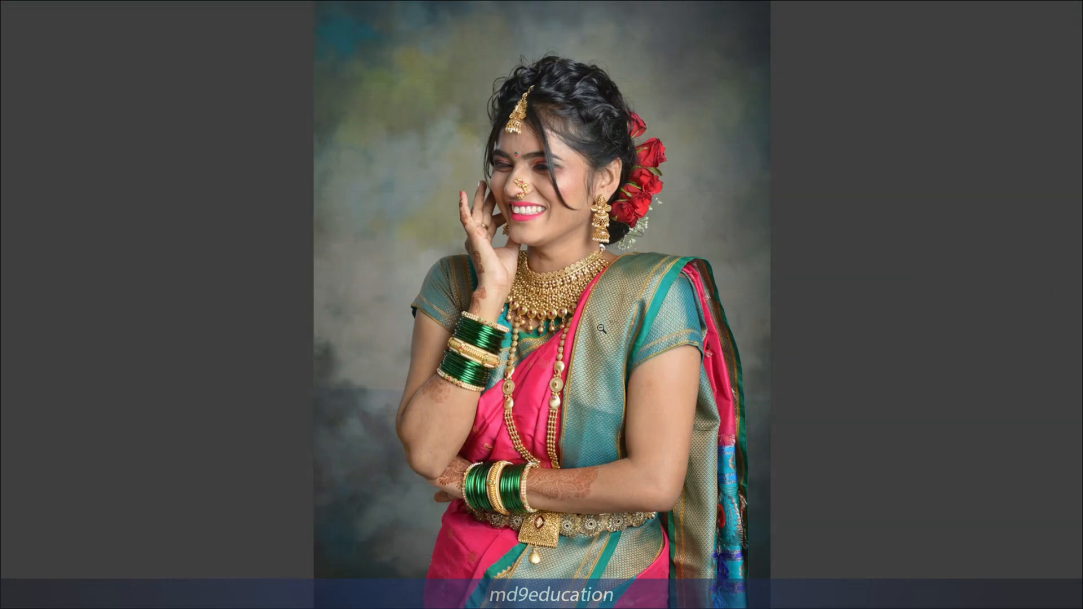
key(Right)
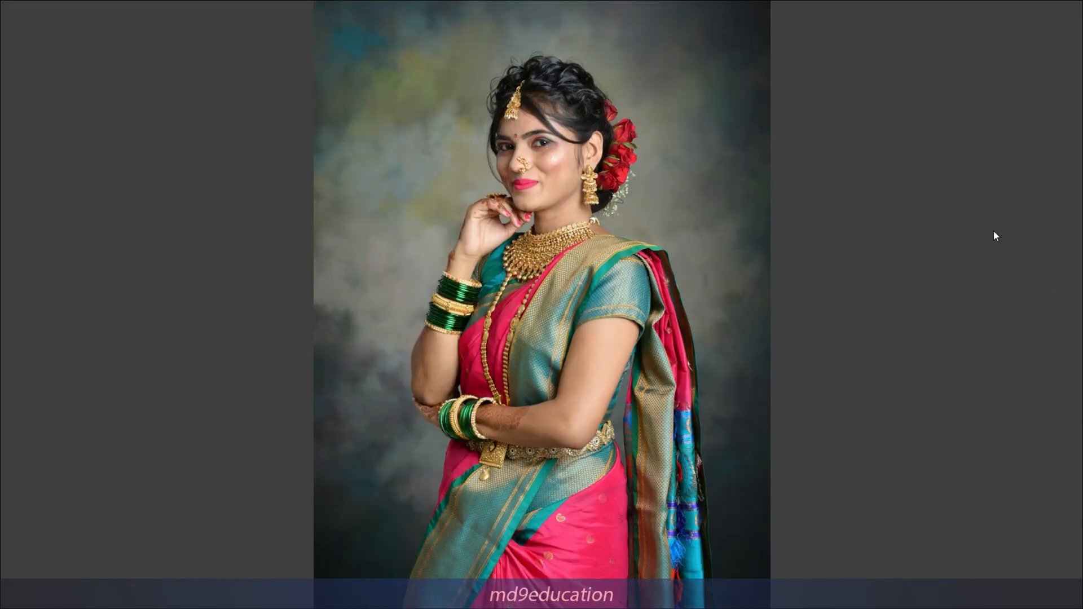
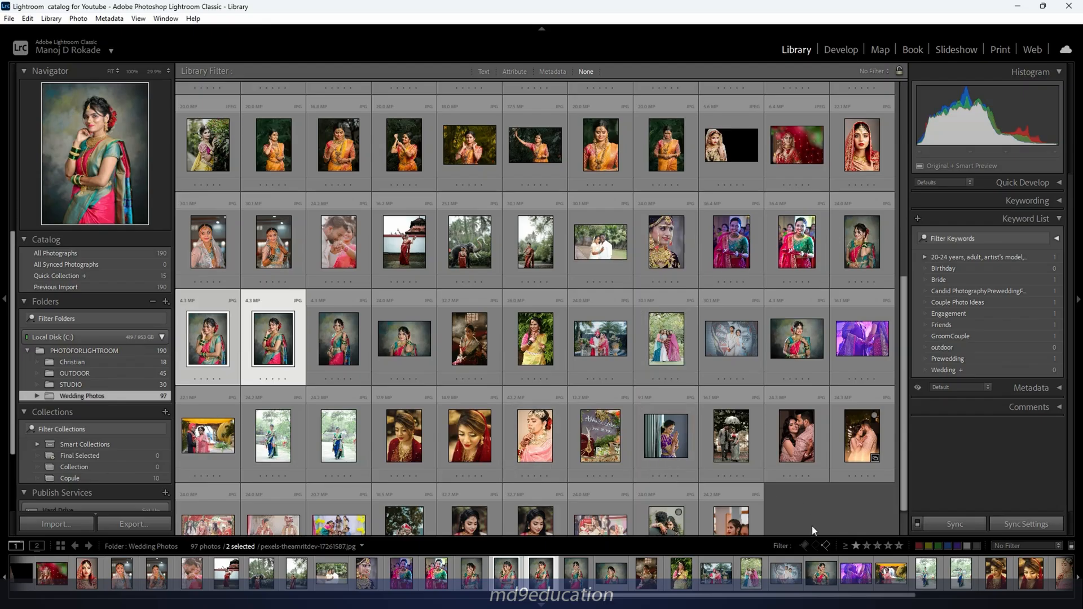
- Show the toolbar again, view a selected portrait in Loupe view, and return to the end of the photo grid
key(t)
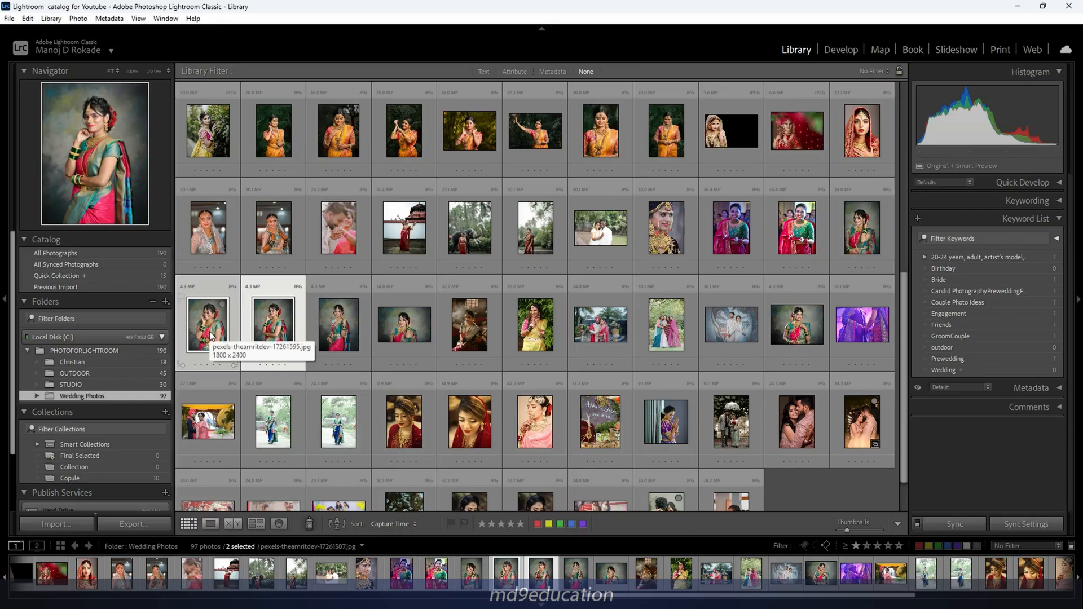
key(e)
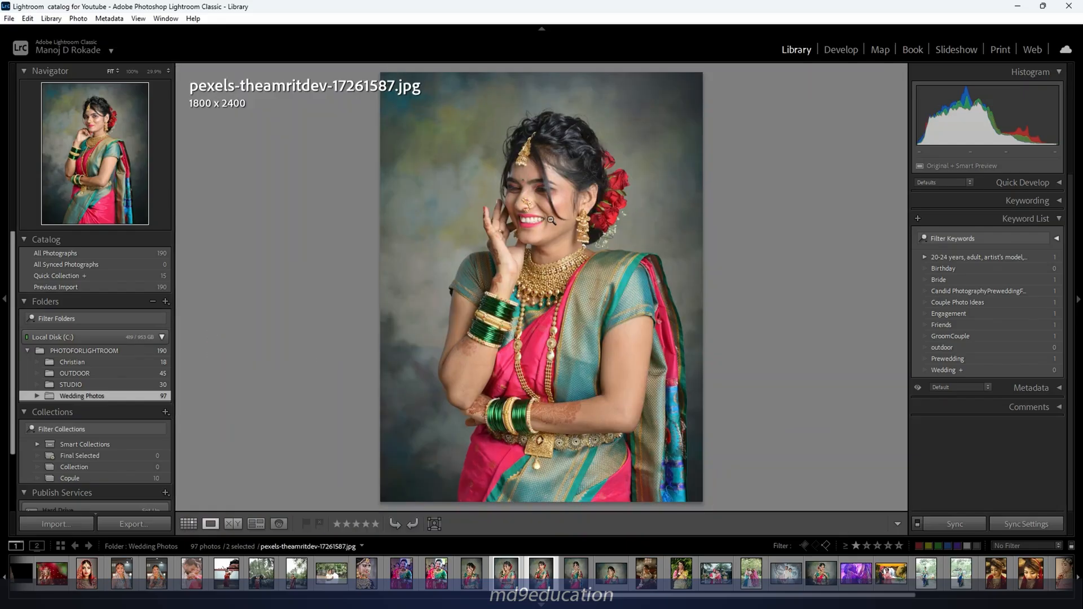
key(g)
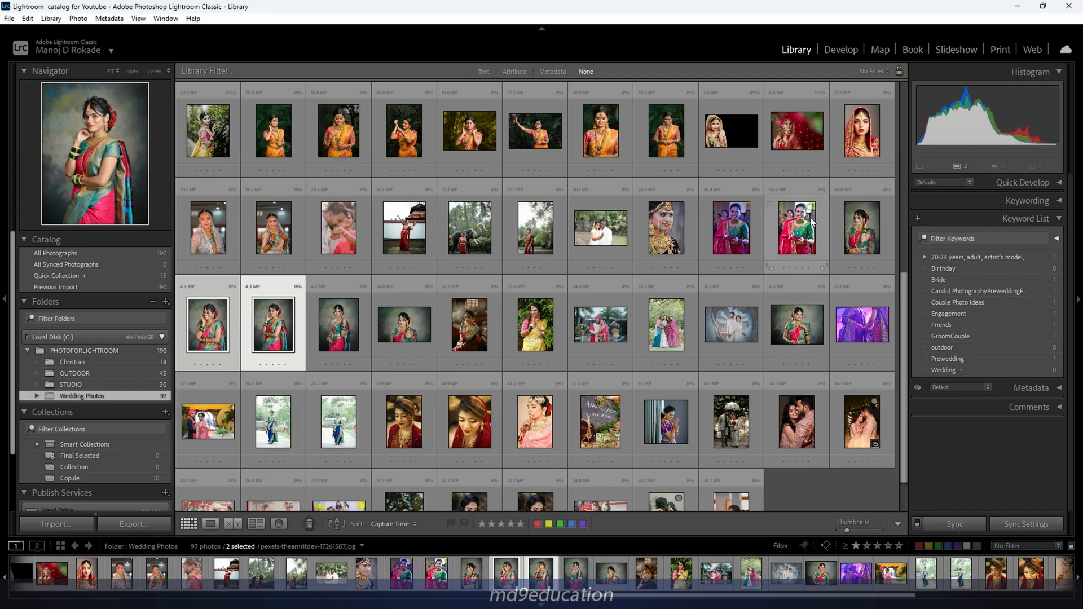
drag(905, 364, 906, 442)
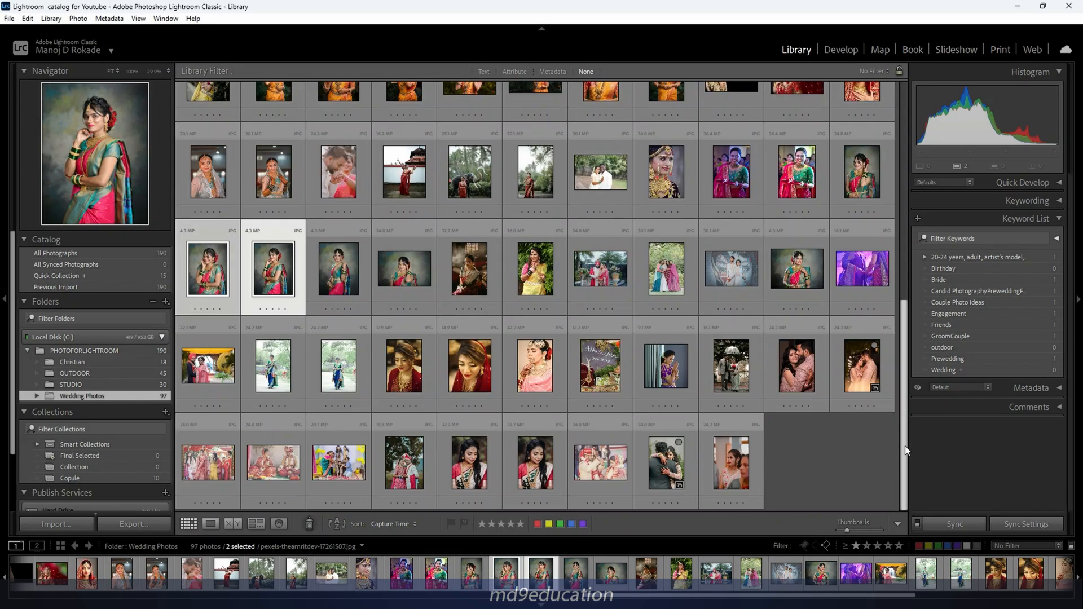
- View the two selected portraits in Loupe view, side by side in Compare view, and together in Survey view
key(e)
click(232, 523)
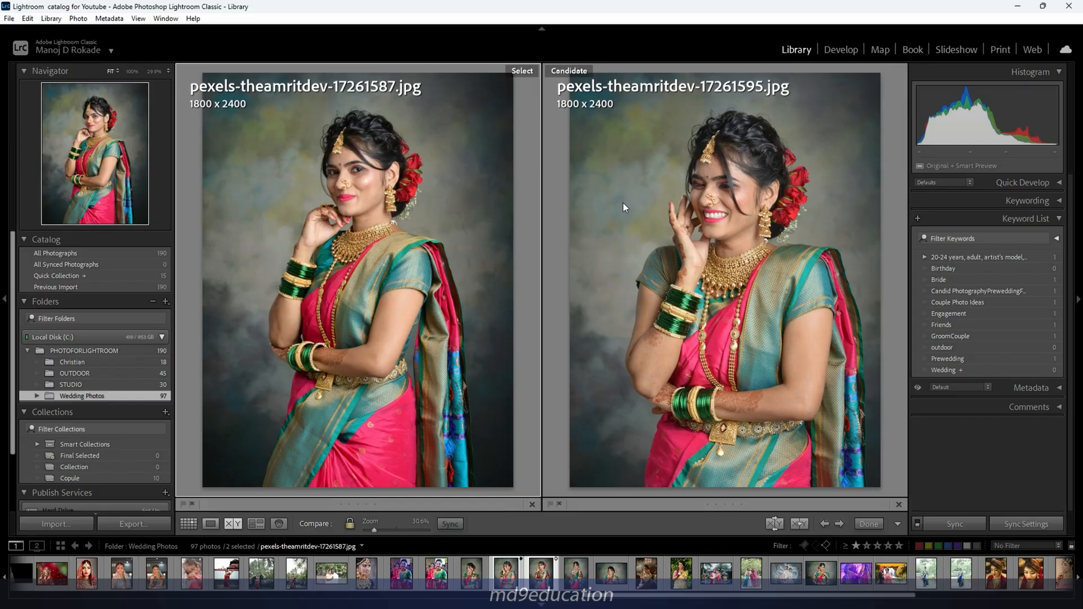
click(255, 524)
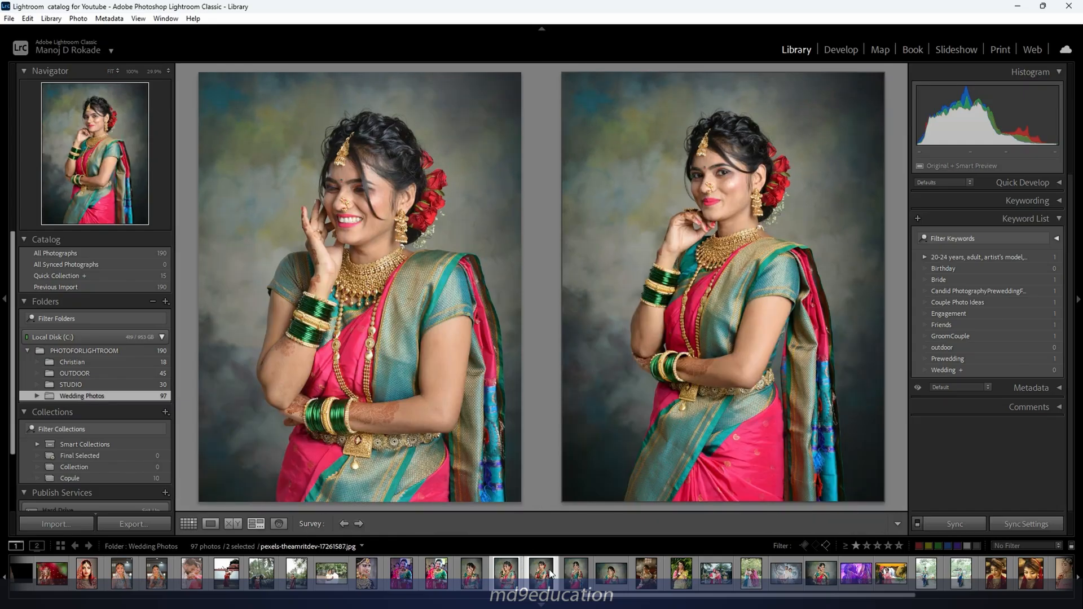
- Select the five consecutive studio portraits of the bride in the filmstrip and view them in Compare and Survey views
click(479, 567)
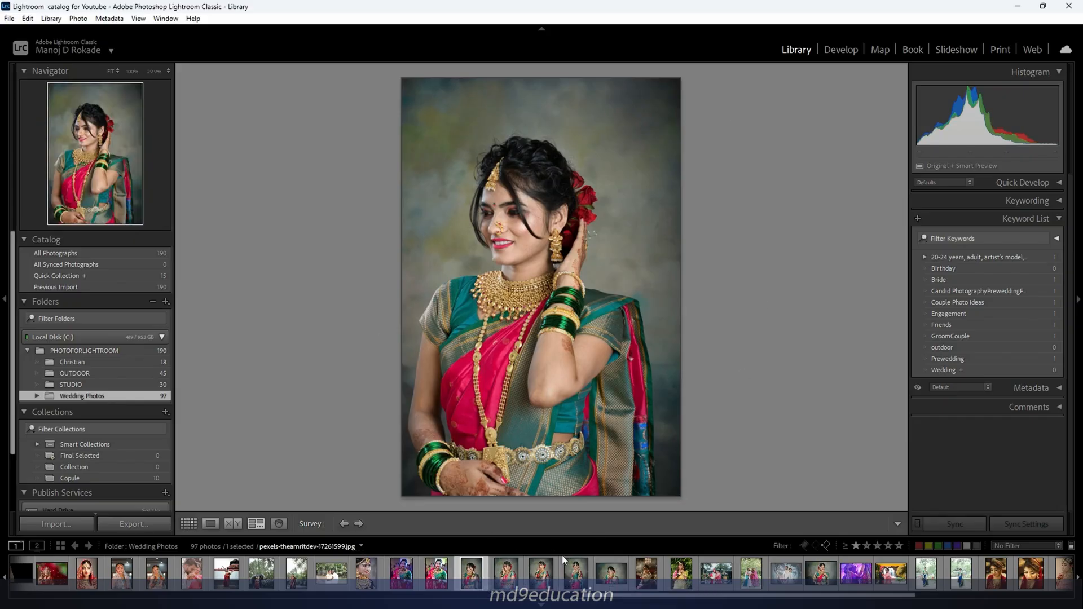
shift+click(614, 579)
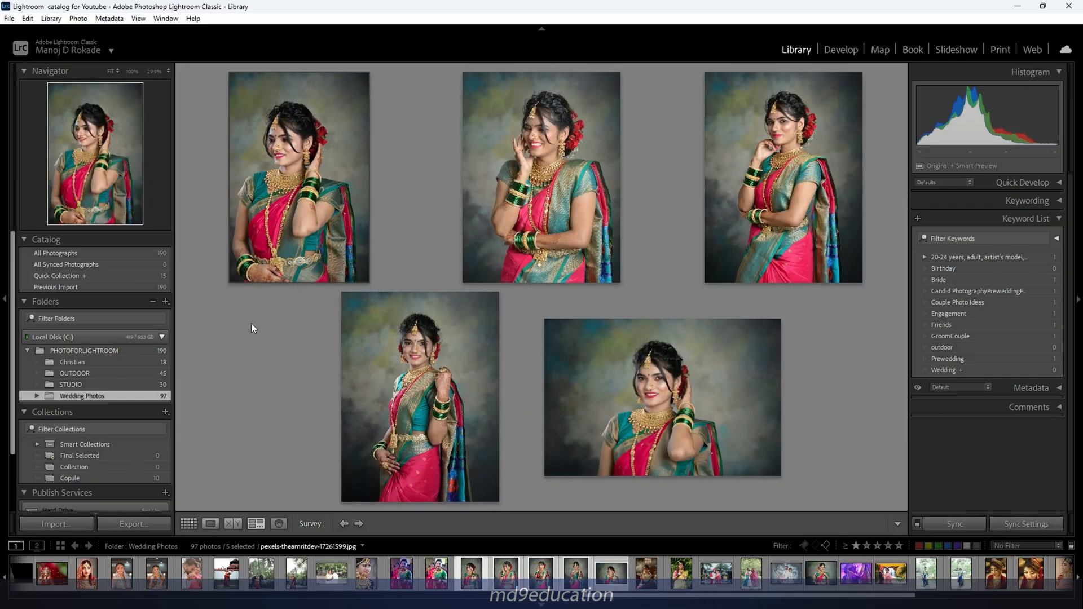
click(250, 524)
click(236, 523)
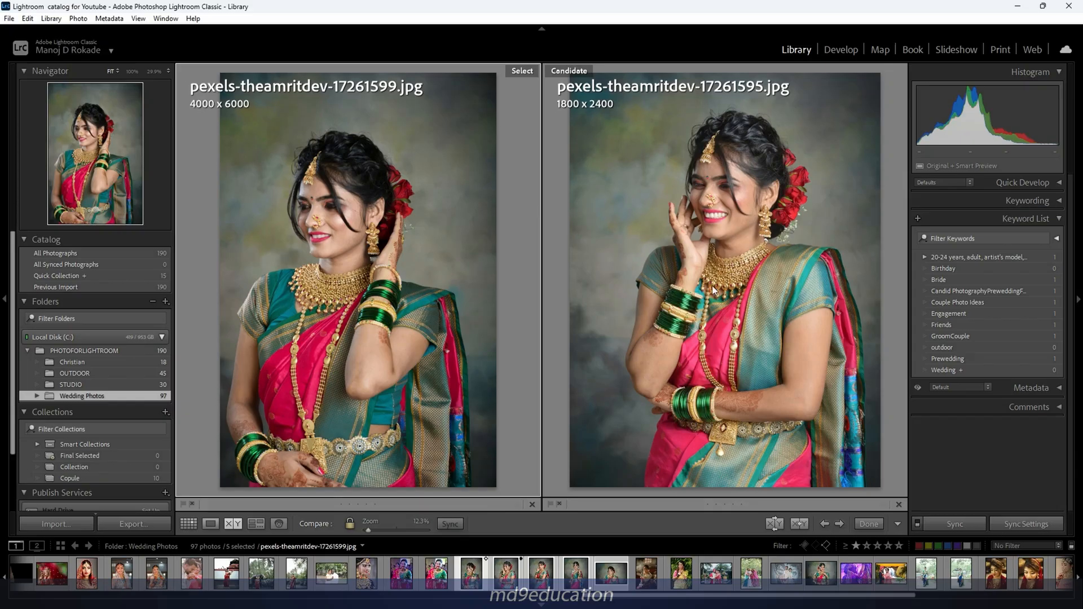
click(256, 524)
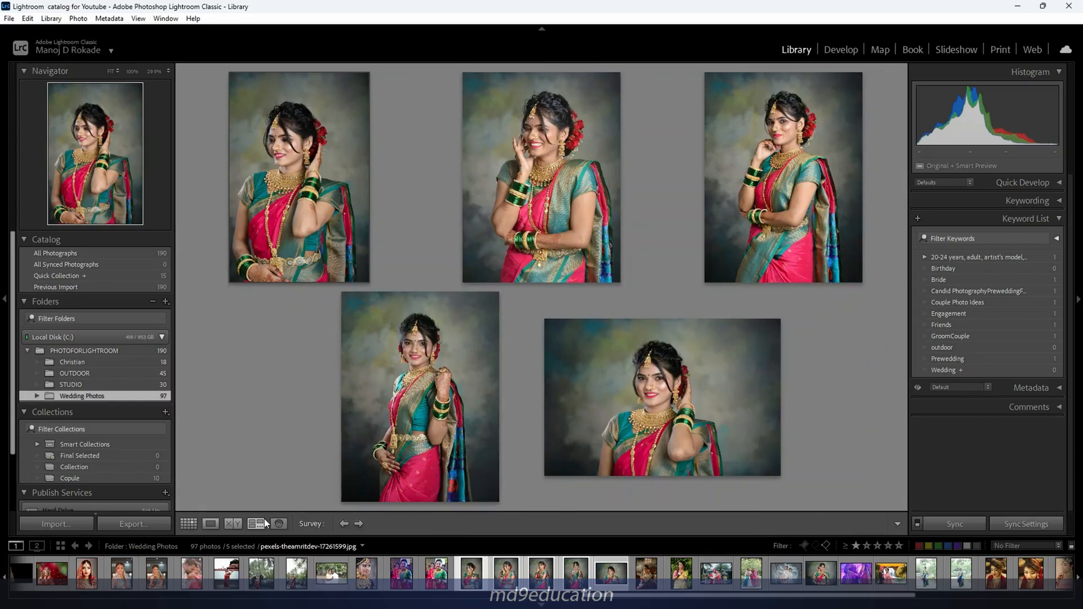
- Reduce the Survey view selection to the first two studio portraits, and add the other three back one at a time
shift+click(496, 574)
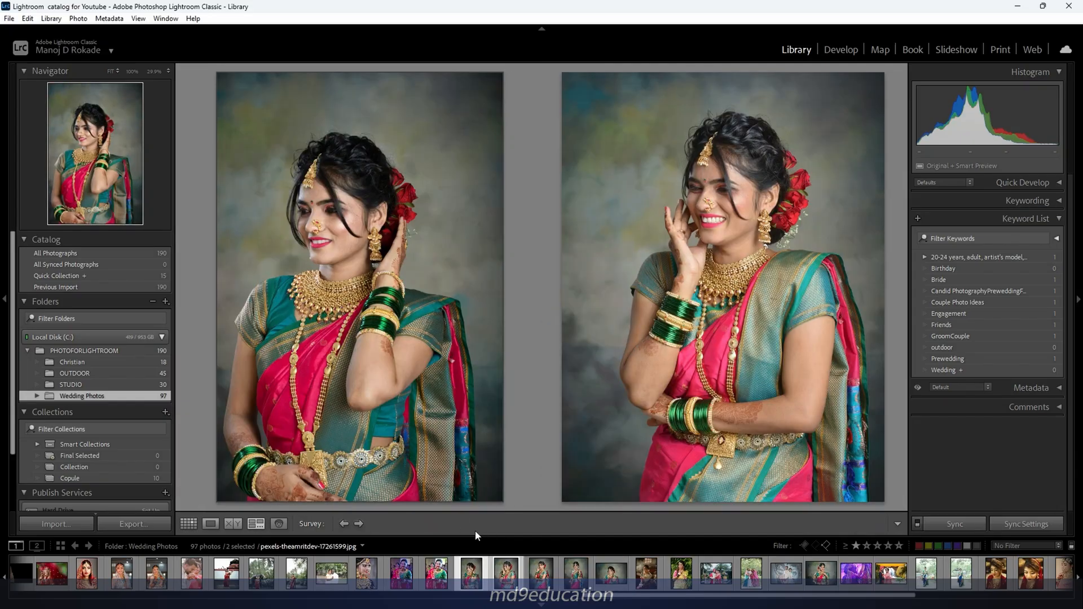
ctrl+click(542, 574)
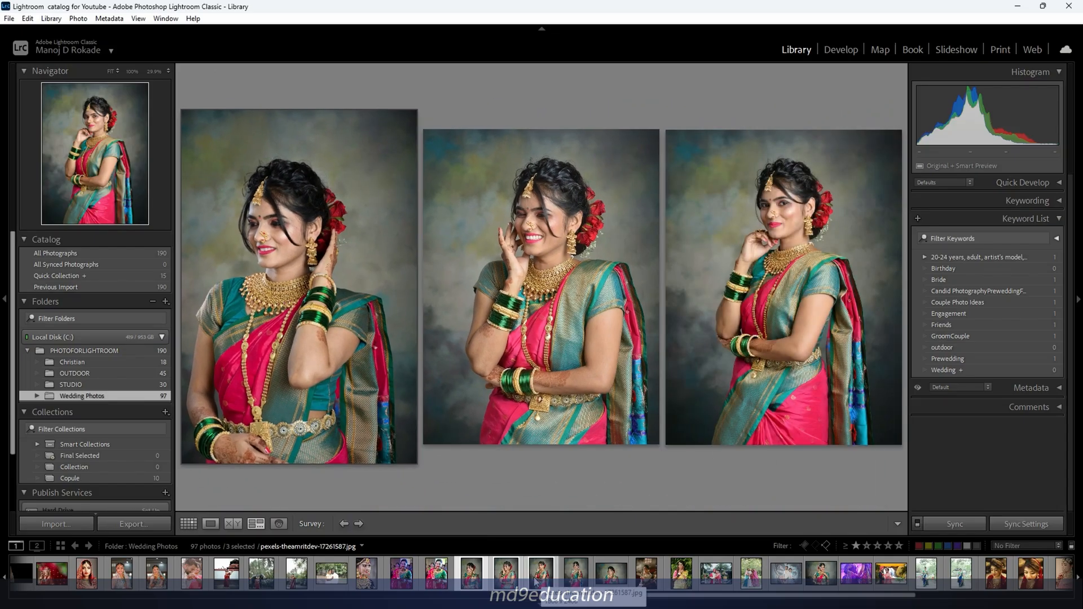
ctrl+click(583, 575)
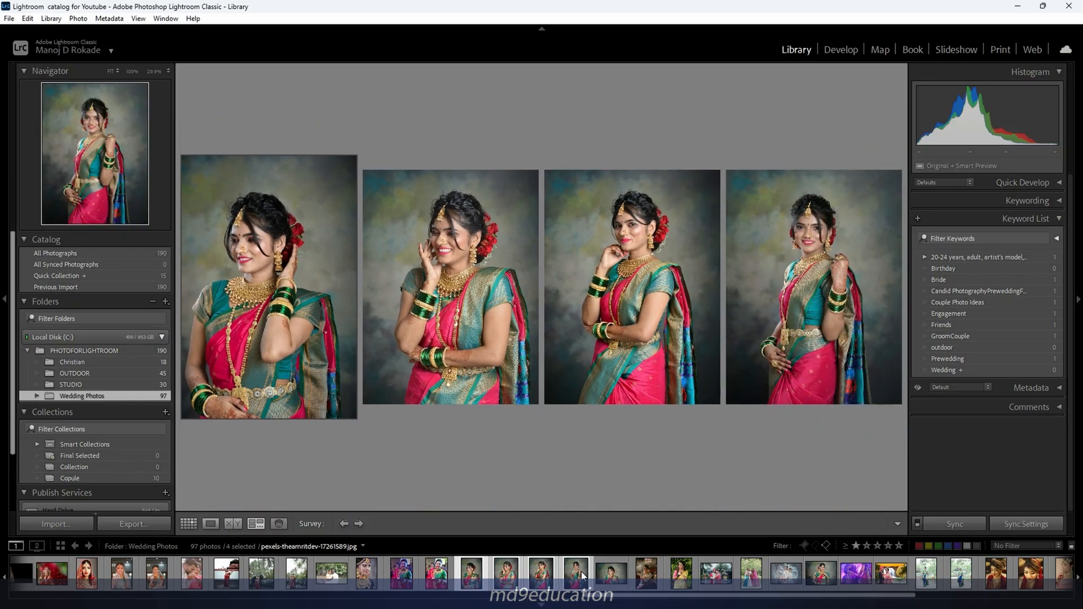
ctrl+click(606, 576)
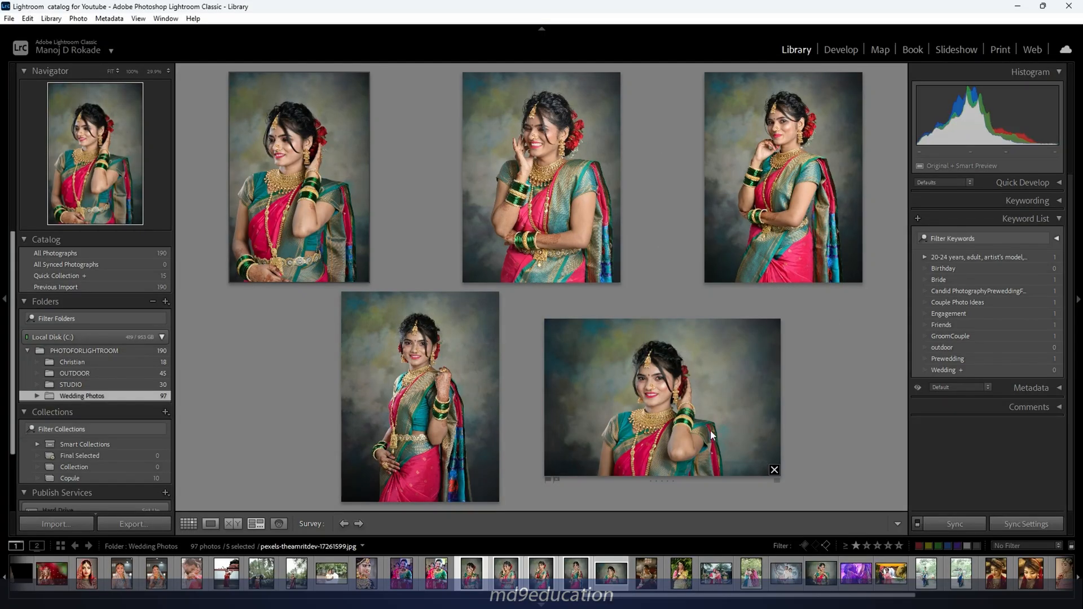
- Return to Grid view and deselect all photos
key(g)
key(ctrl+d)
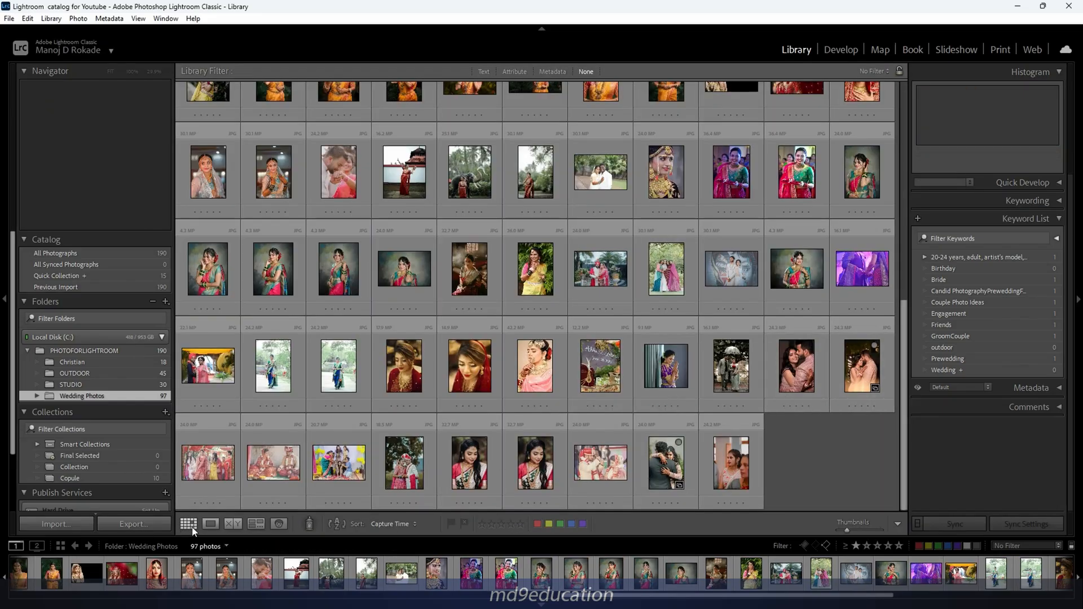
drag(901, 459, 840, 483)
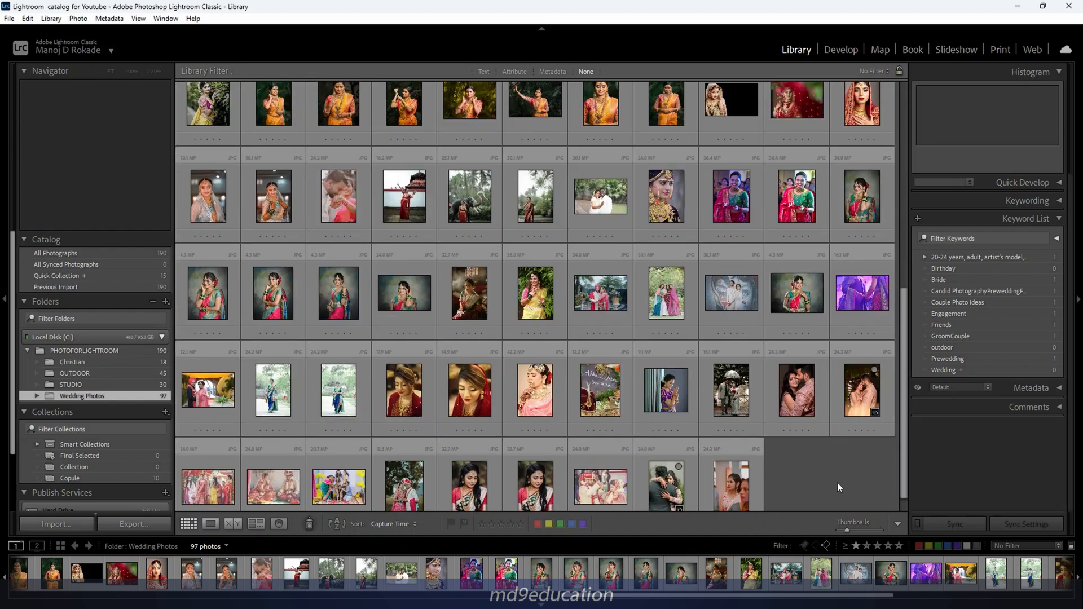
- Try sorting the photo grid by Added Order and by Edit Time
click(387, 526)
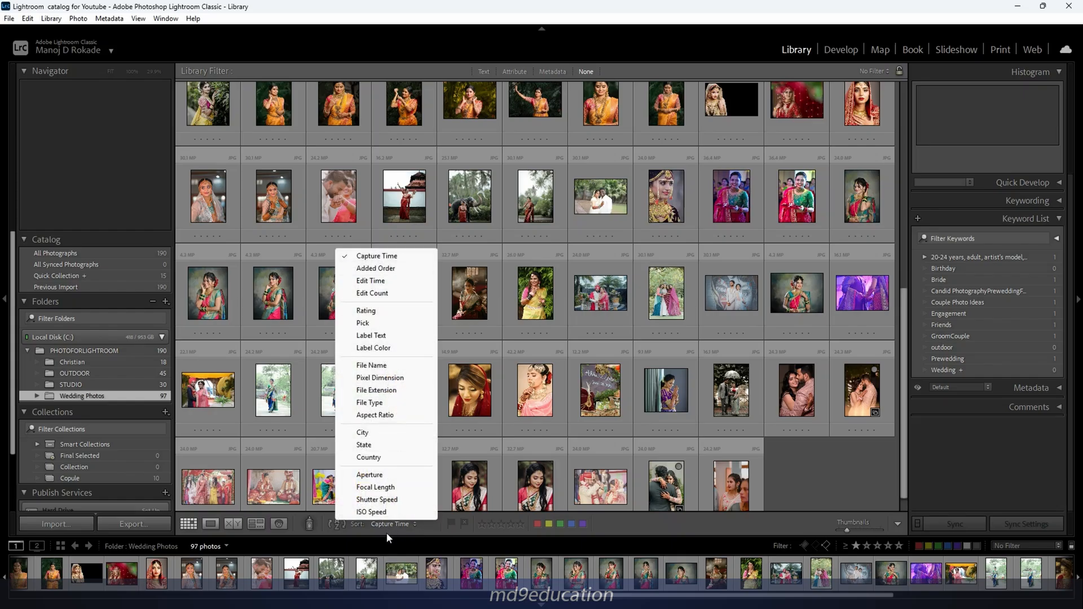
click(414, 253)
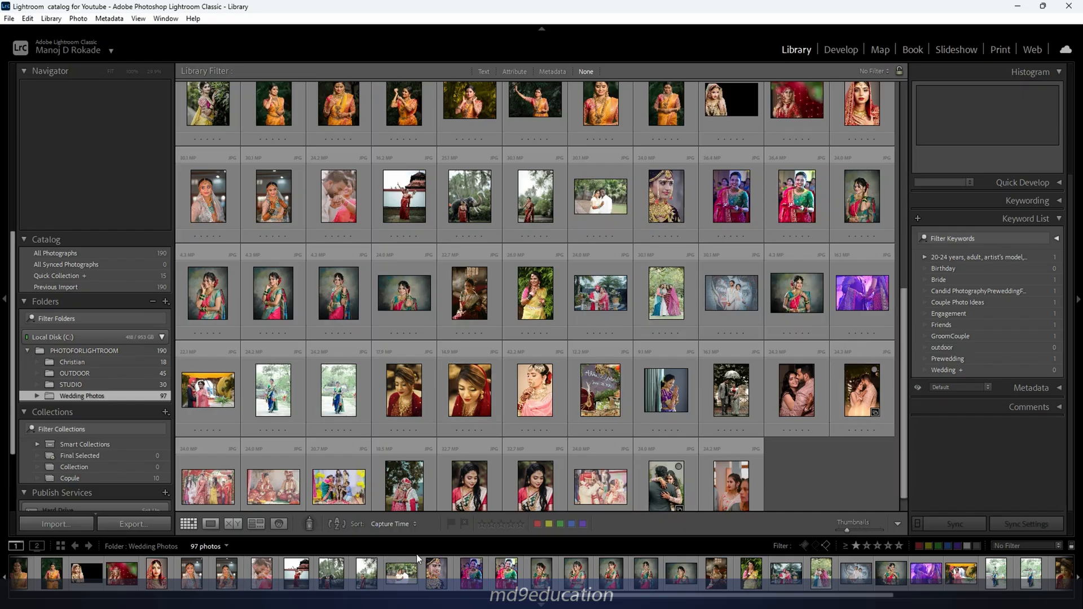
click(386, 523)
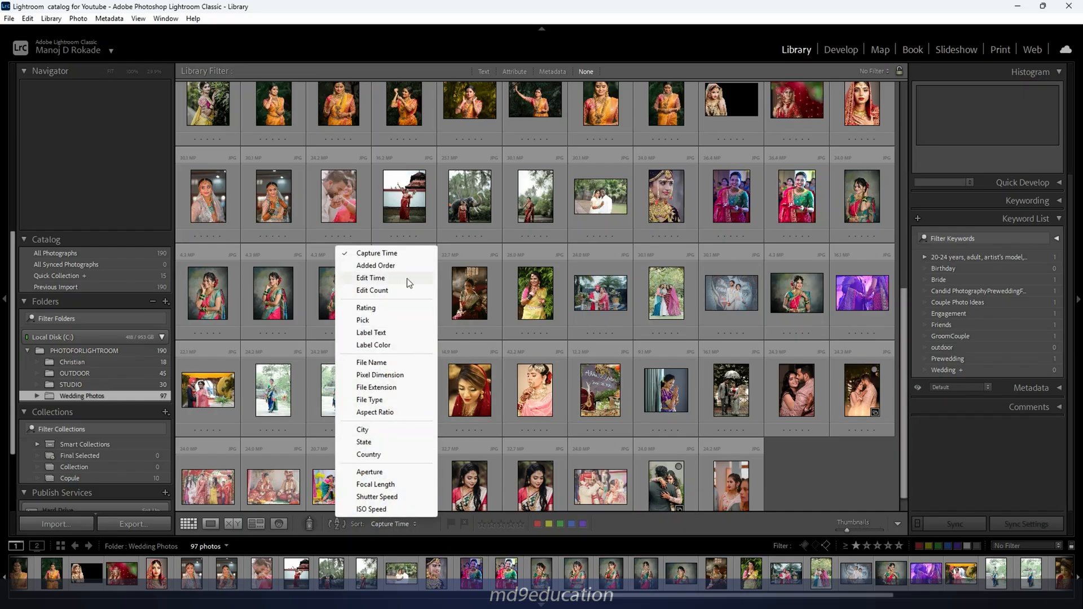
click(376, 266)
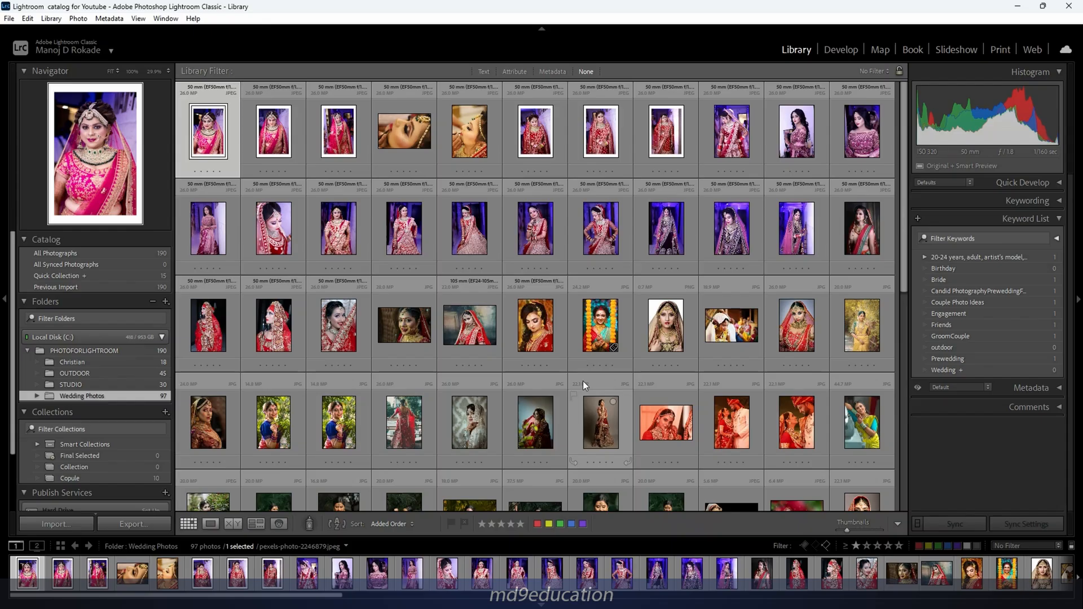
click(398, 524)
click(395, 277)
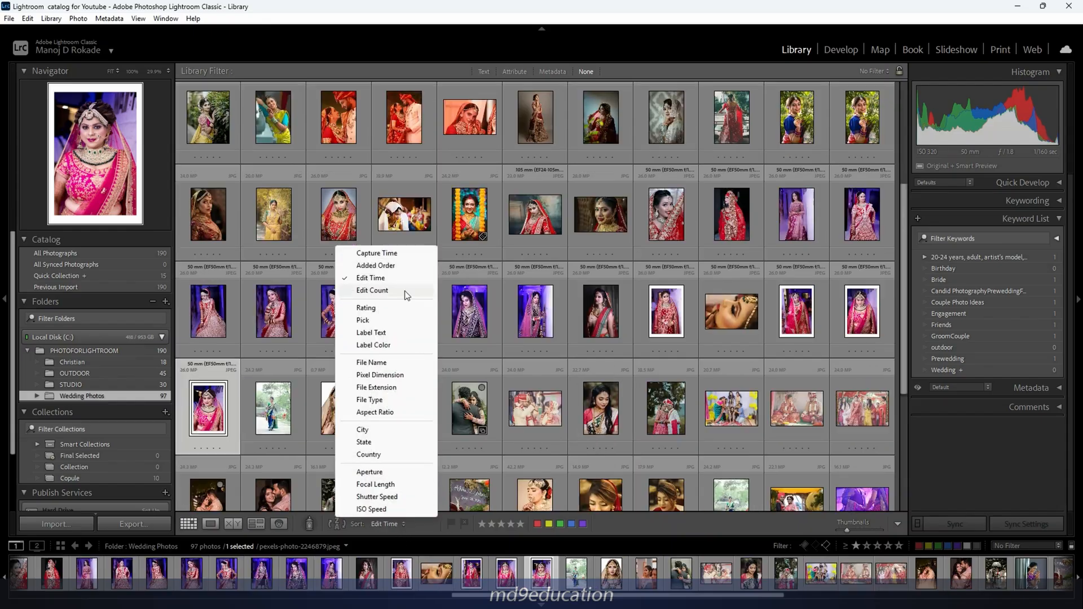
- Try sorting the photo grid by Edit Count and by File Name
click(405, 291)
click(383, 523)
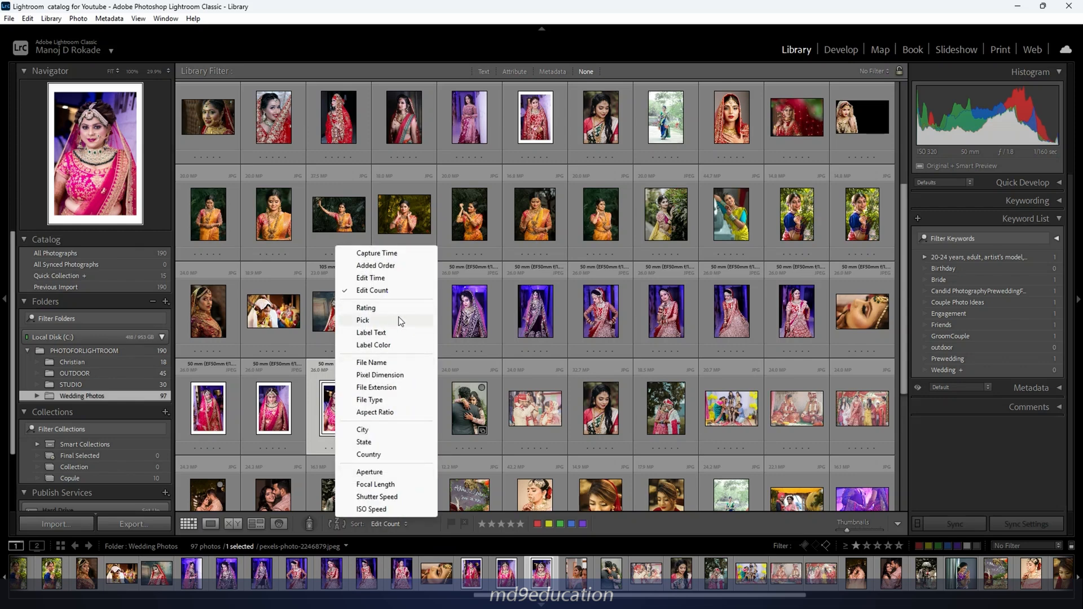
click(397, 363)
- Try sorting the photo grid by Pixel Dimension and by File Type
click(407, 523)
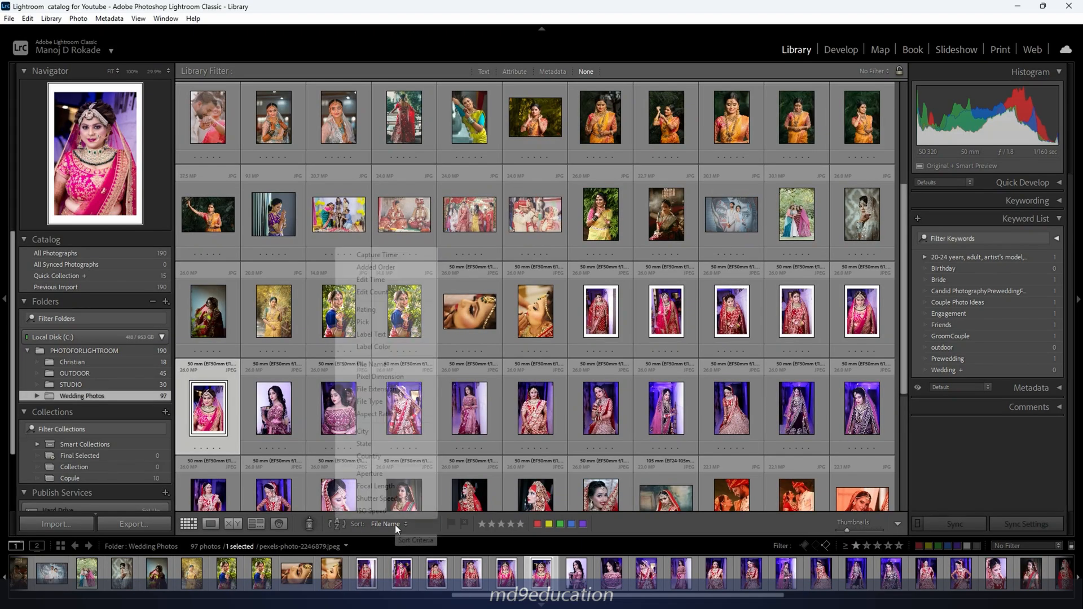
click(405, 378)
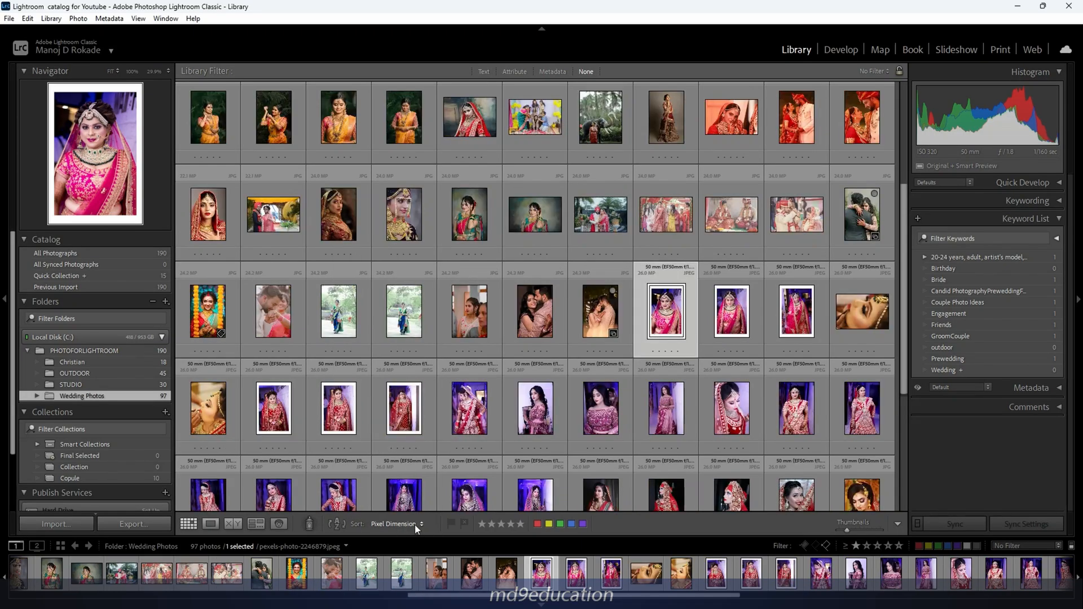
click(414, 525)
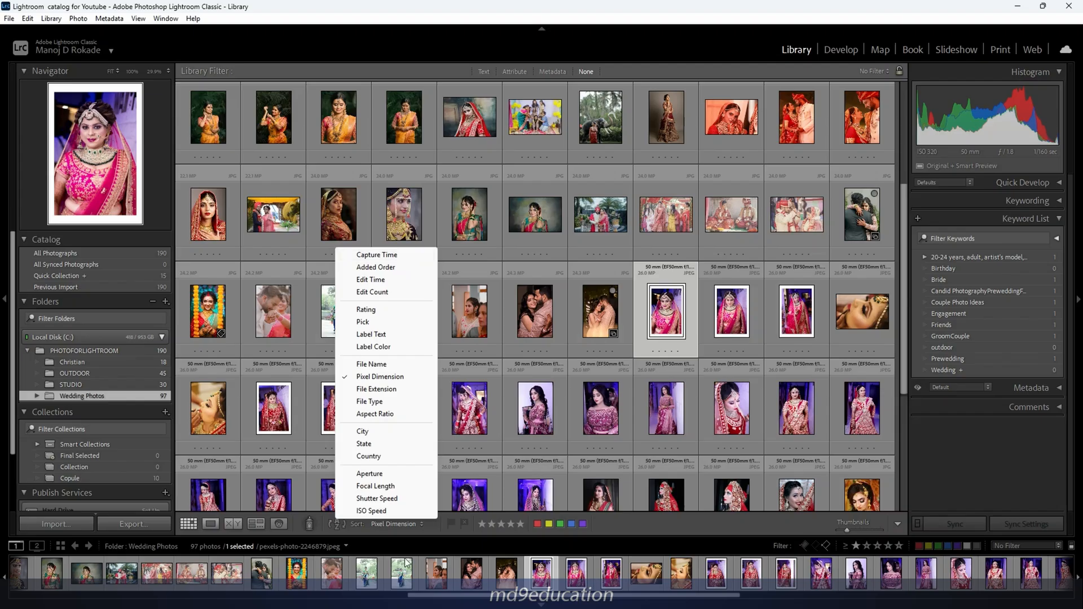
click(394, 402)
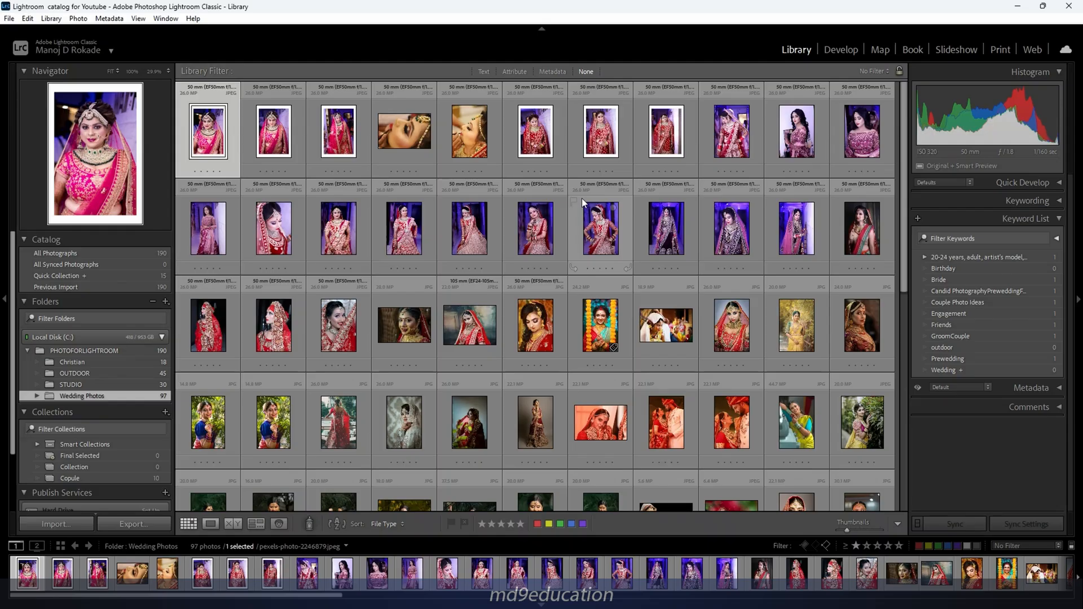
- Set the grid's sort order to Capture Time and select the fifth photo in the second row
click(404, 524)
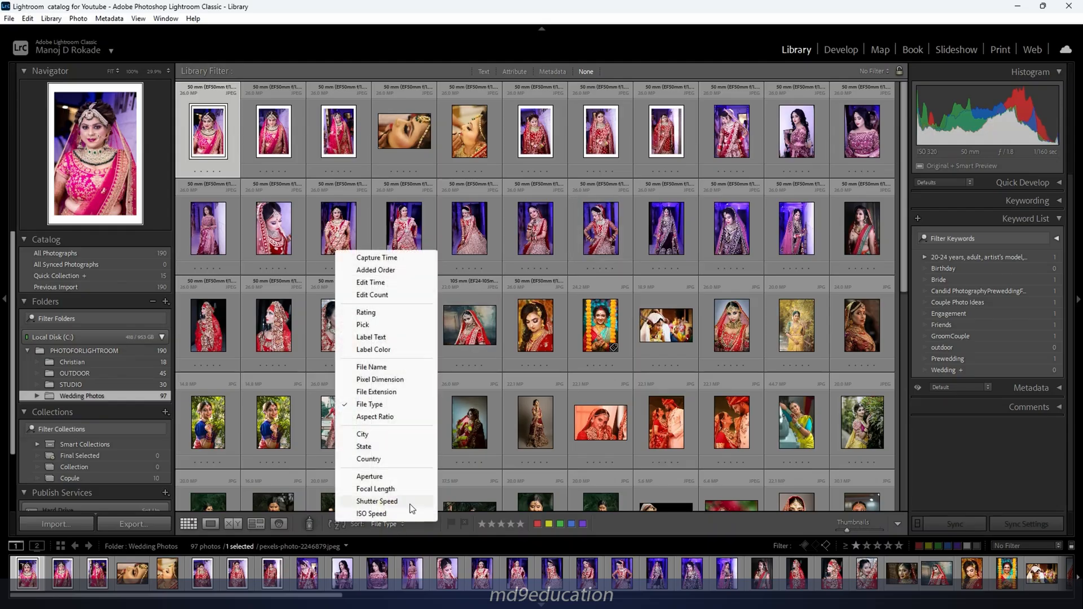
click(376, 257)
click(397, 524)
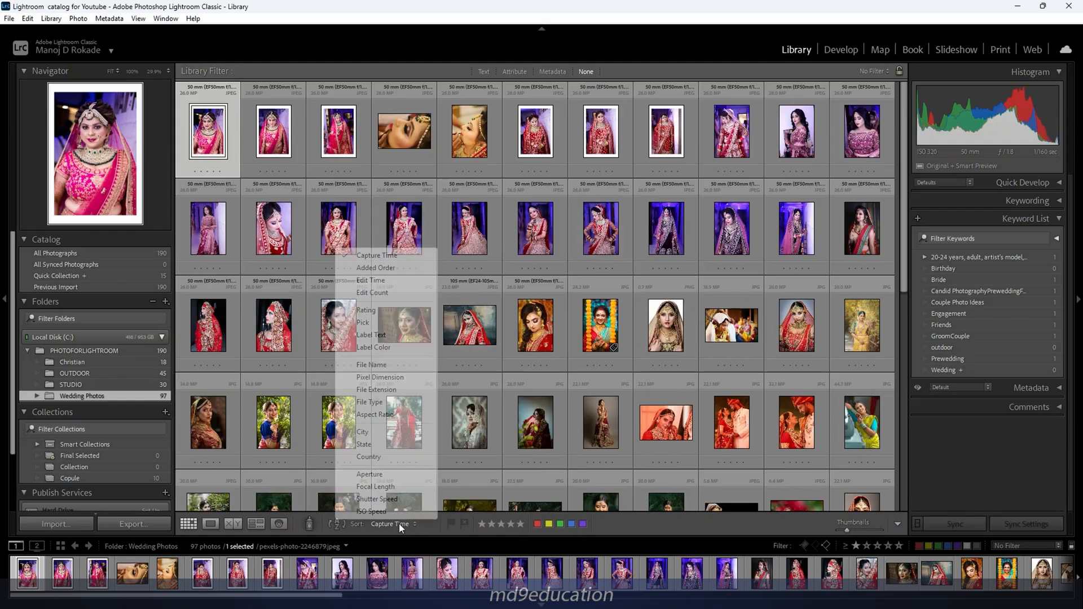
click(373, 256)
click(473, 233)
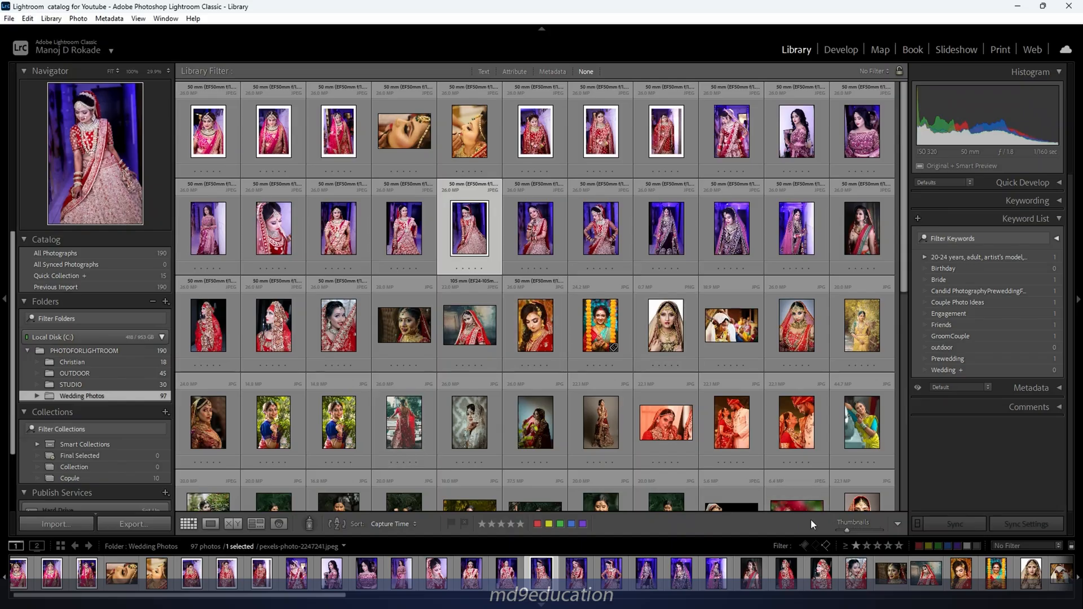
- Hide the View Modes and Flagging controls from the toolbar and reopen its list of available controls
click(898, 523)
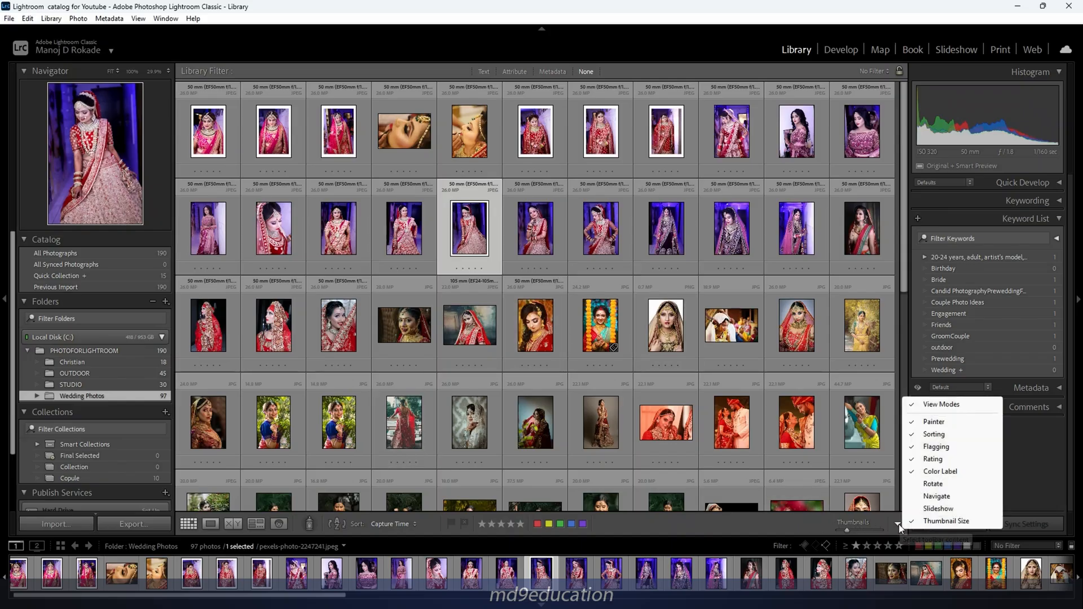
click(957, 405)
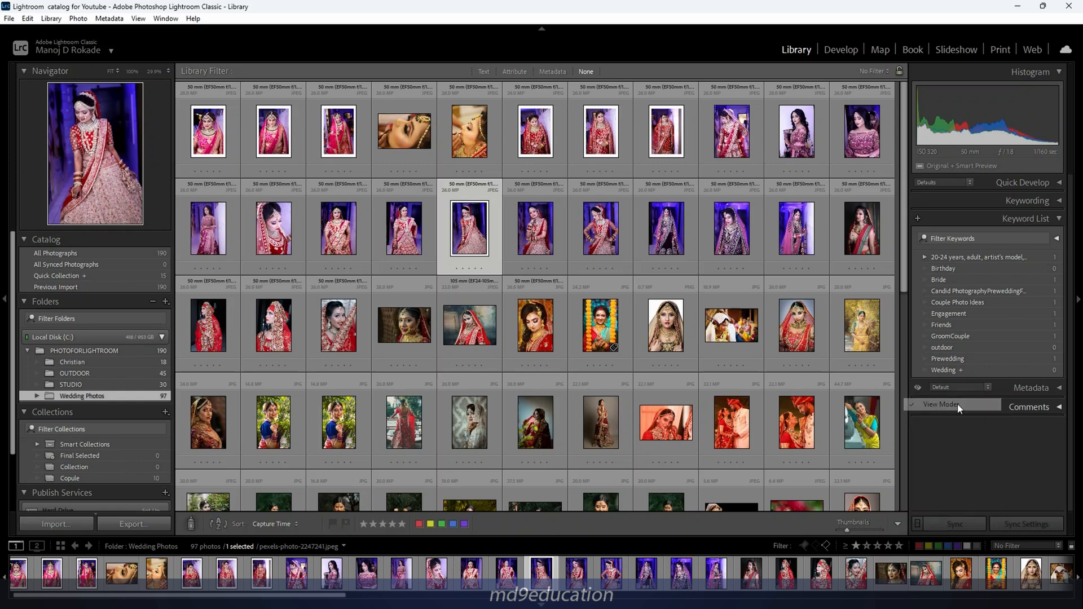
click(902, 523)
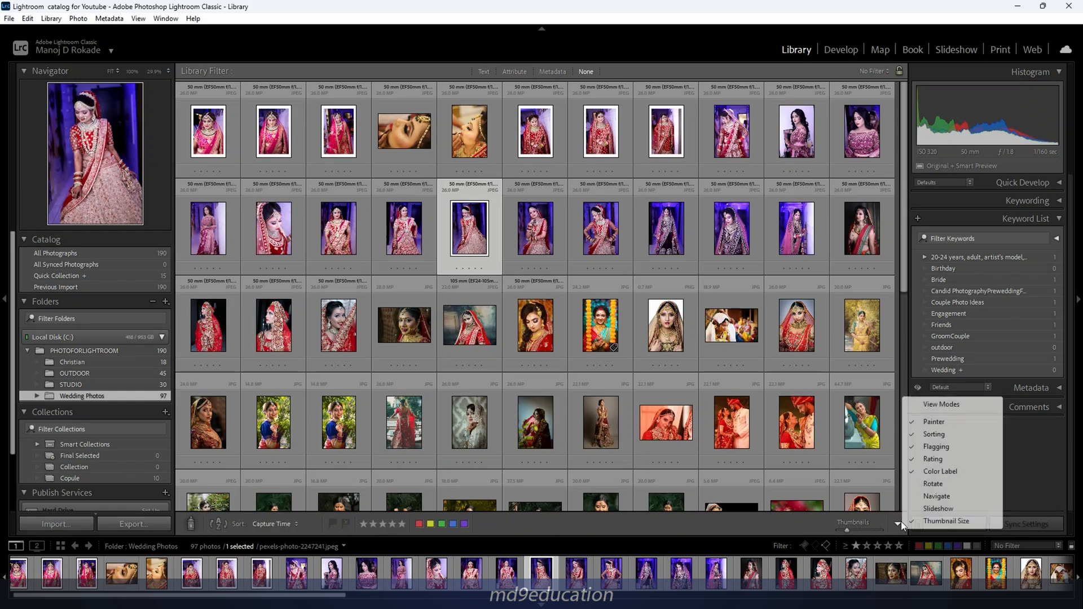
click(953, 446)
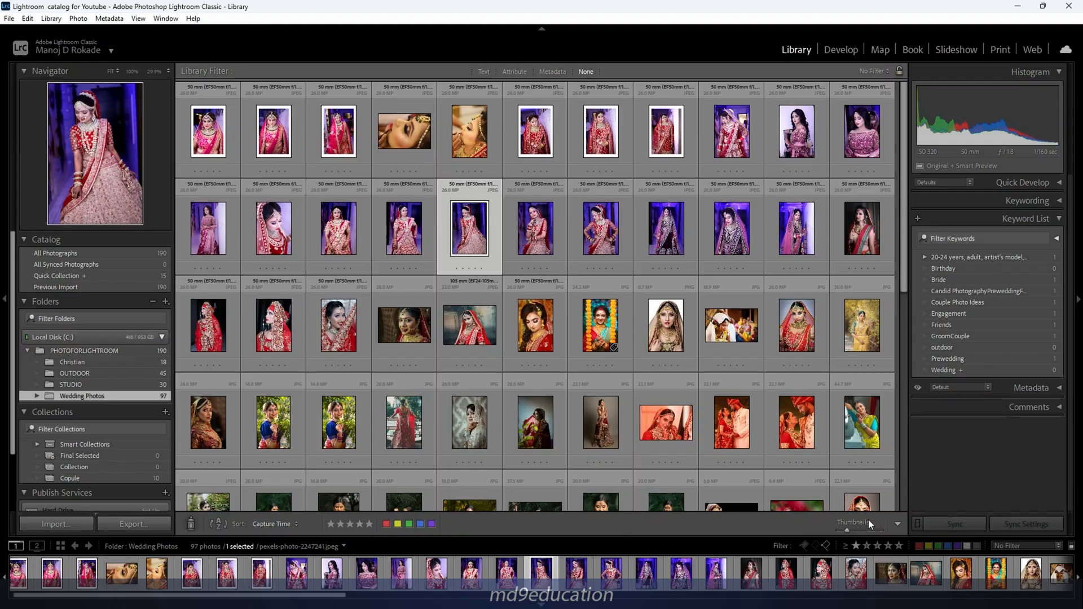
click(897, 523)
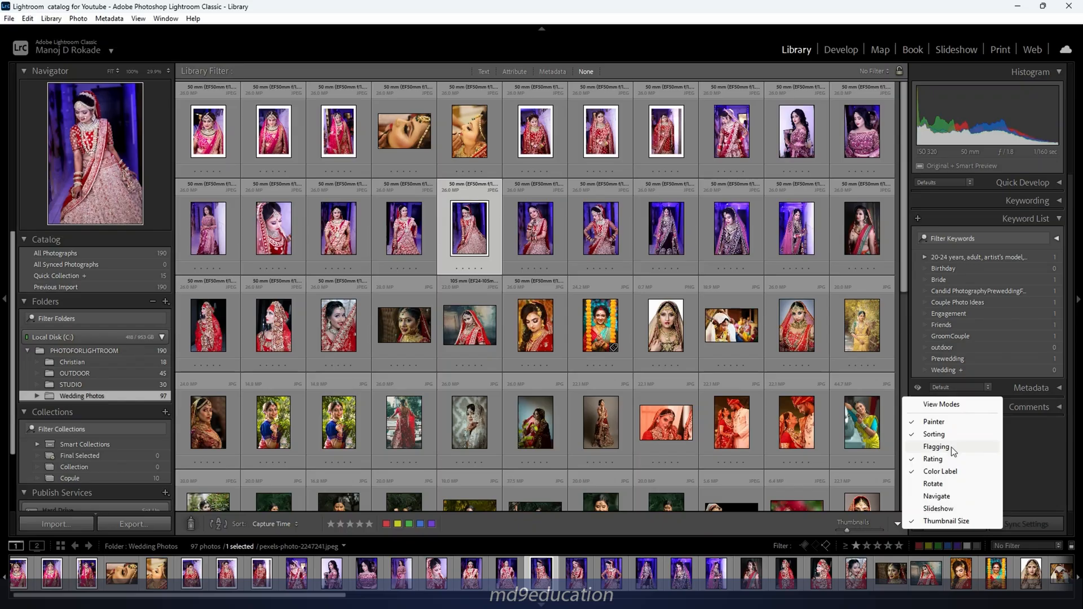
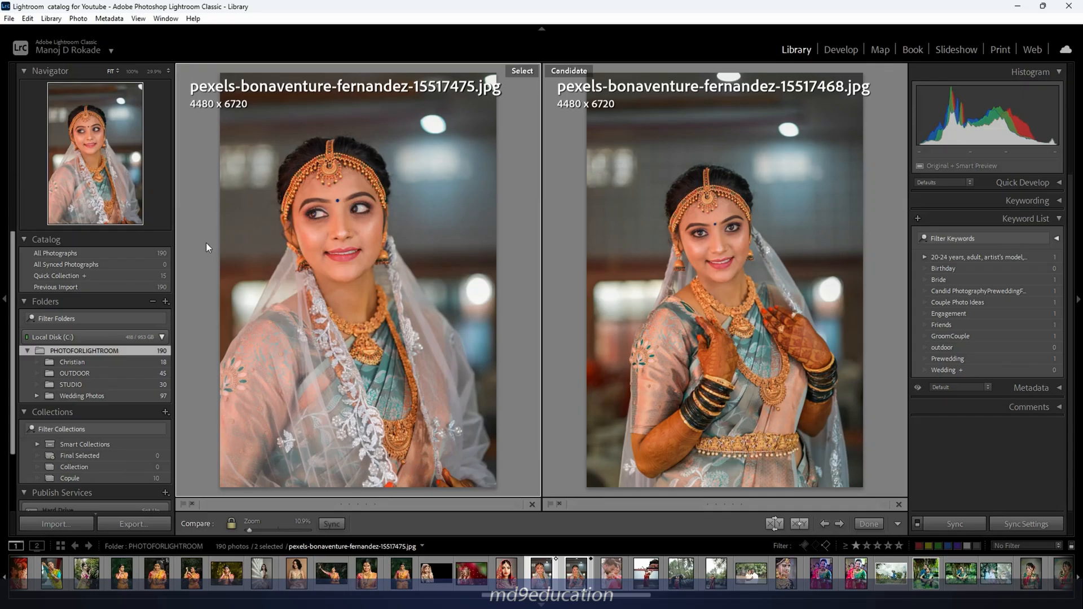
- Flag the Select photo as a pick and the Candidate photo as rejected in Compare view, and return to Grid view
click(184, 505)
click(568, 212)
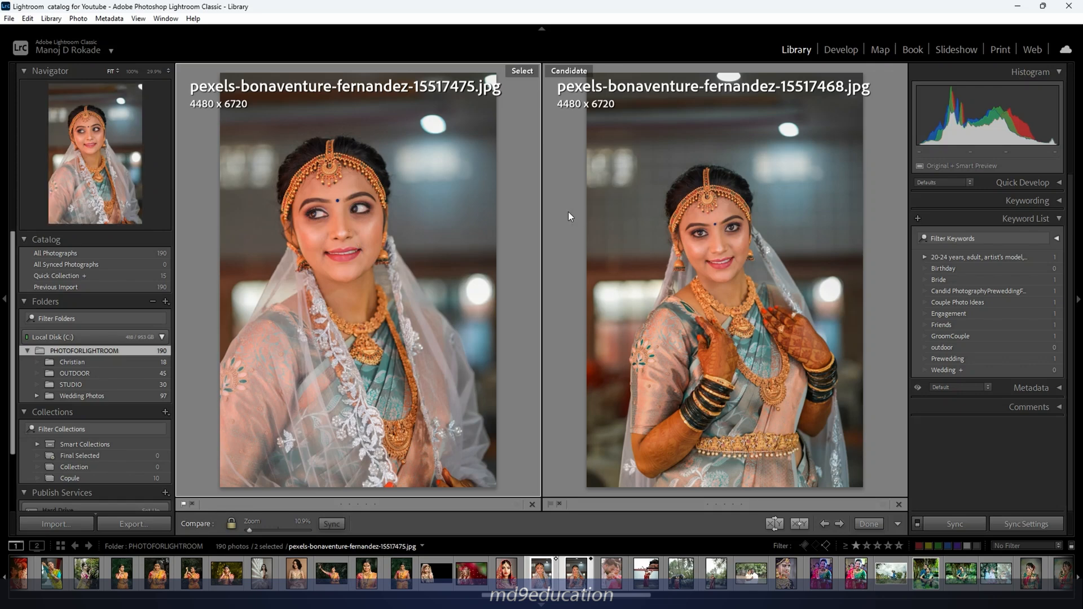
click(559, 505)
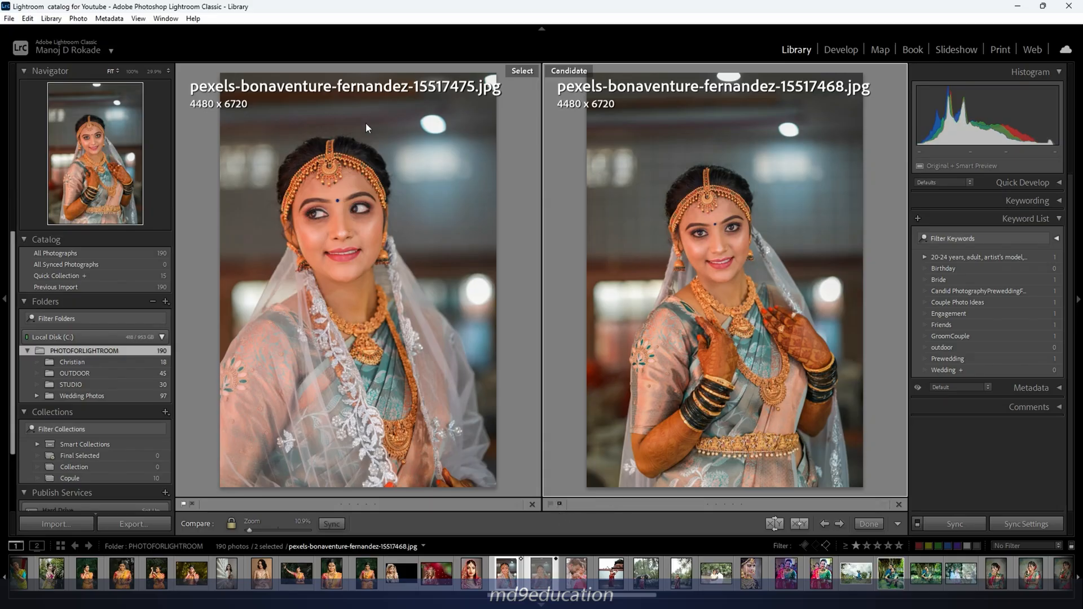
key(g)
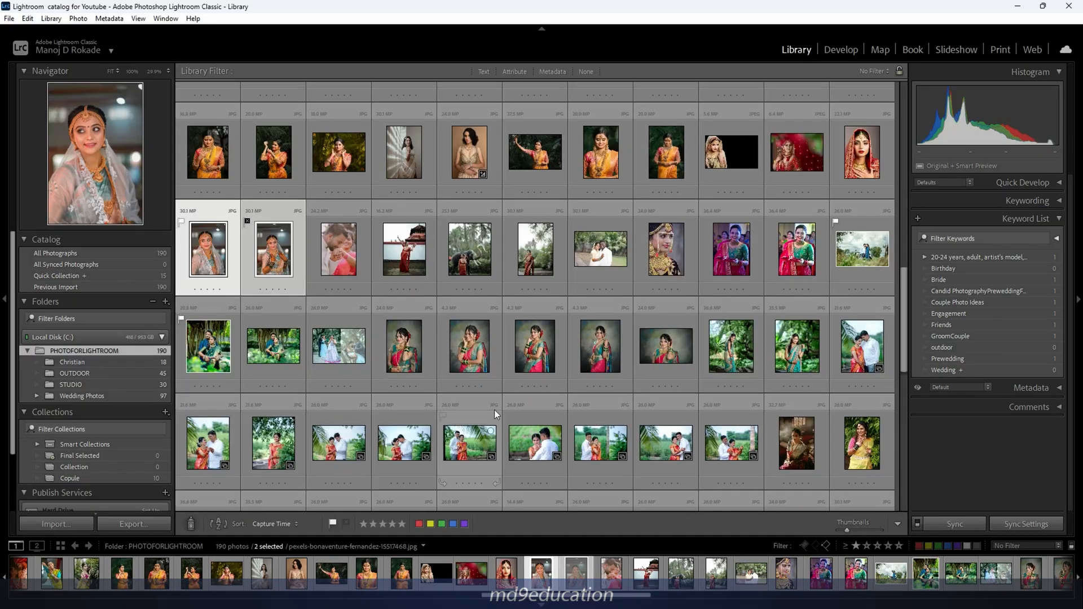
- Select the five consecutive studio portraits of the bride in the grid and view them in Survey view
click(413, 353)
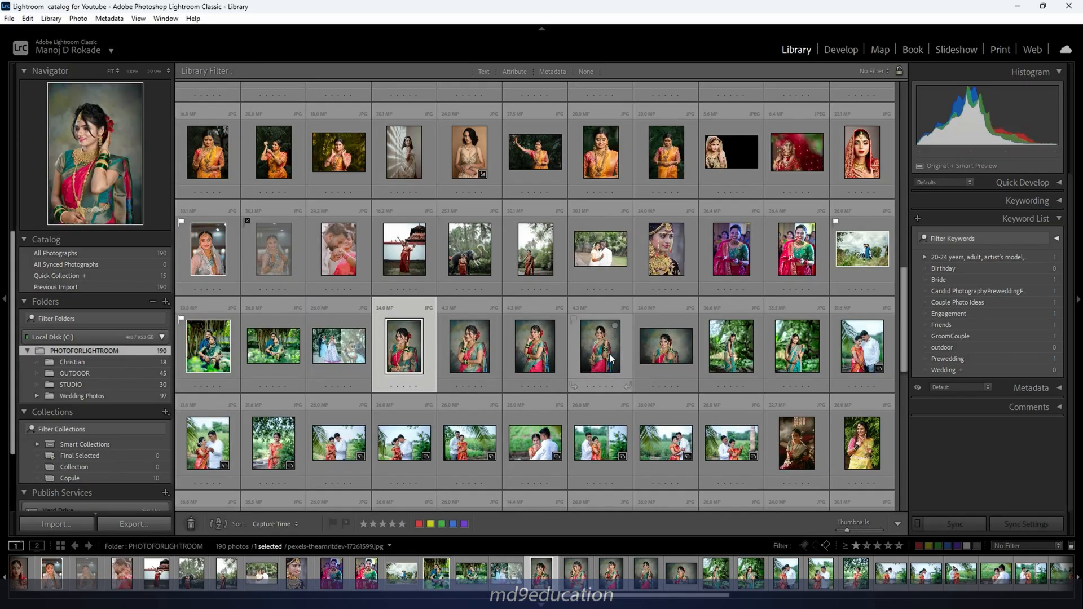
shift+click(665, 361)
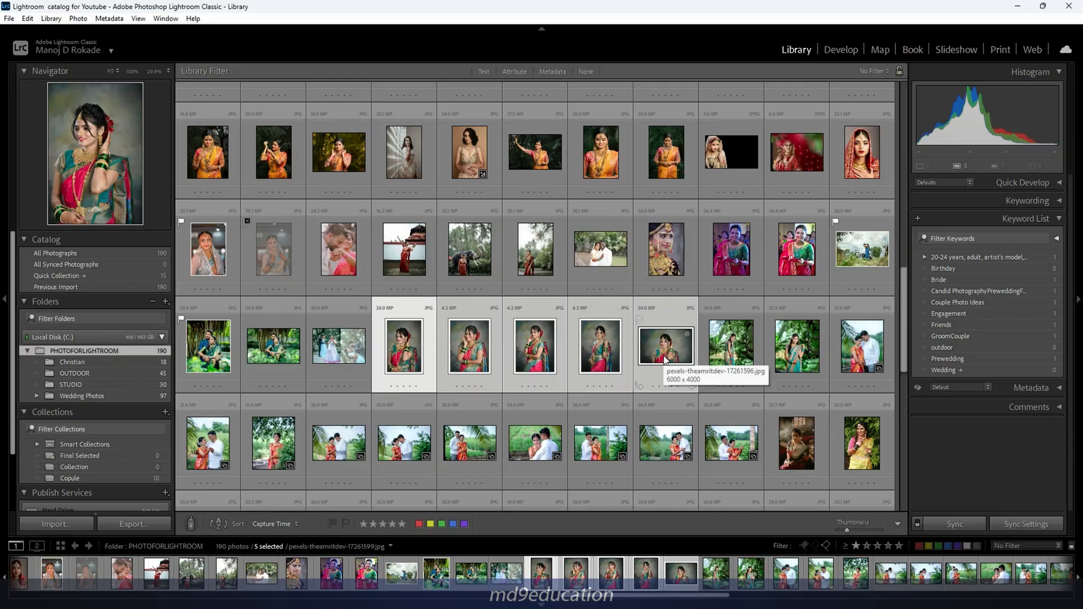
key(n)
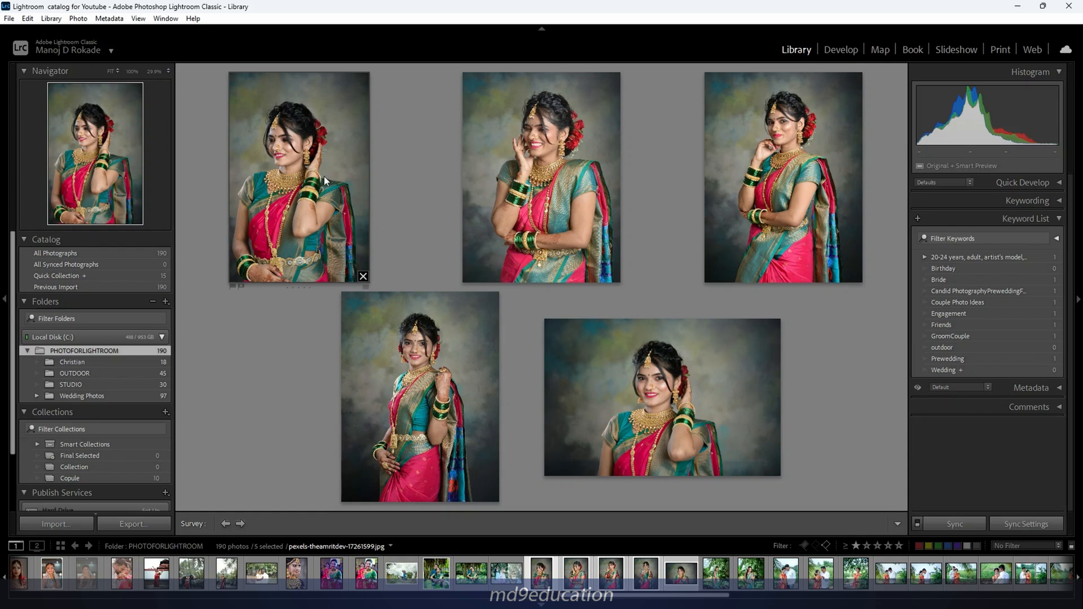
- Set the flags of the first three portraits in Survey view to picked, rejected and unflagged respectively
key(p)
click(590, 159)
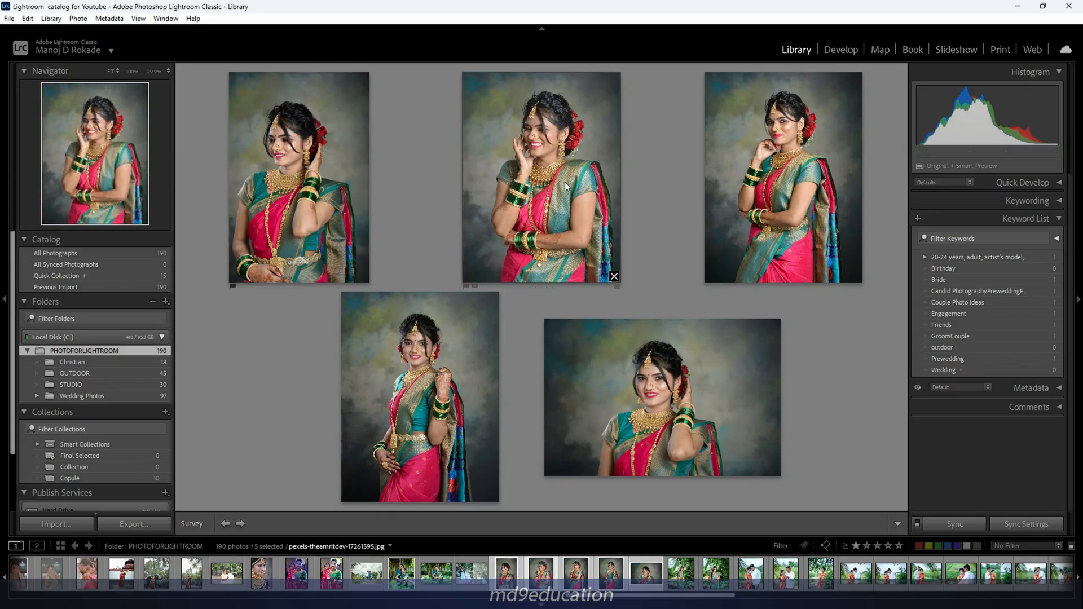
key(x)
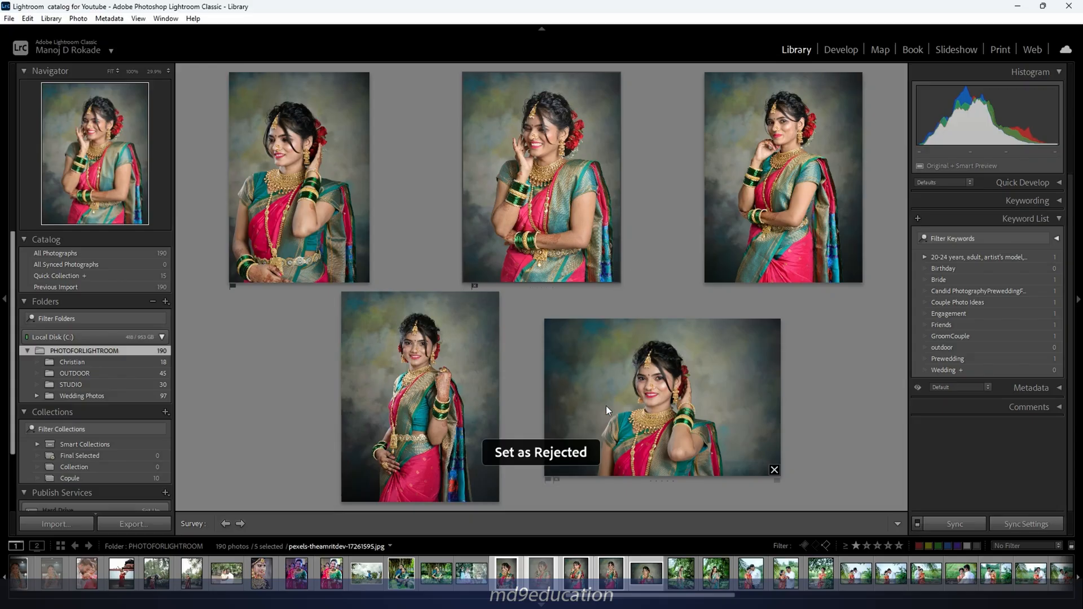
click(764, 203)
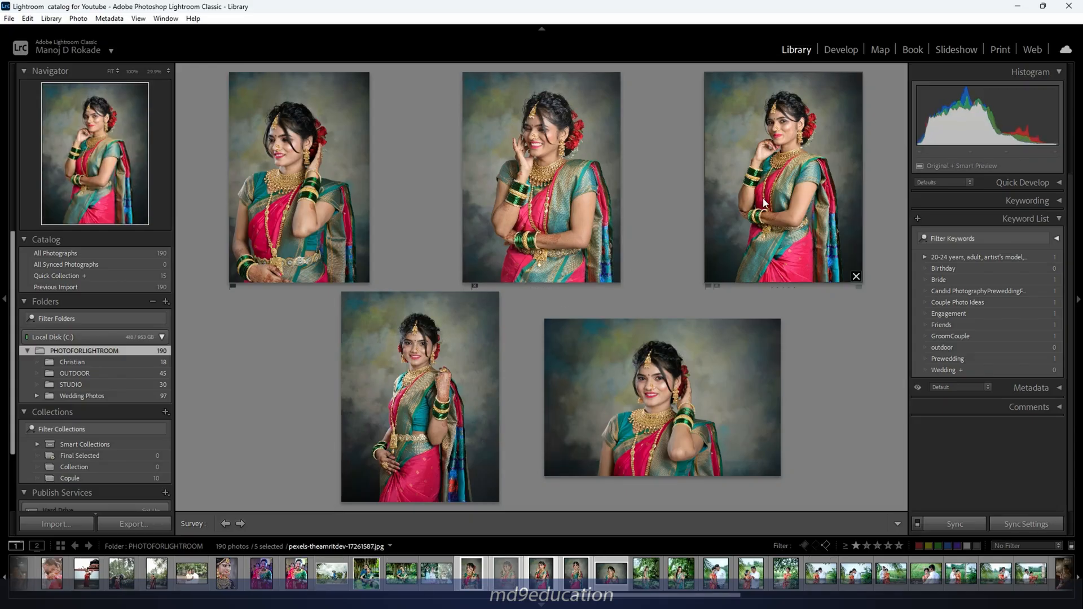
key(u)
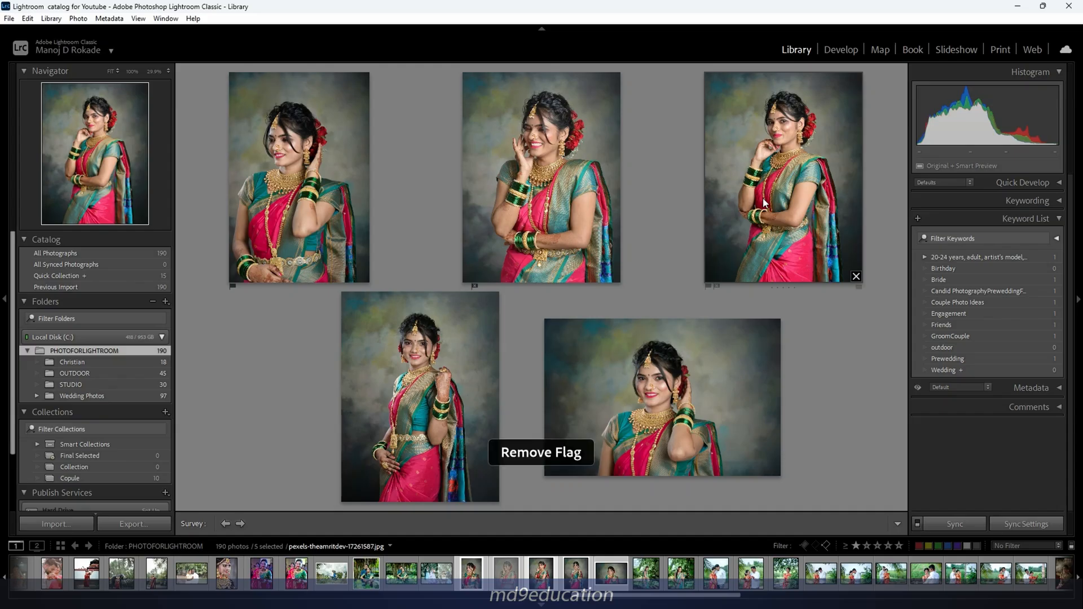
- Flag the remaining two bride portraits in Survey view as picks and return to Grid view
click(441, 358)
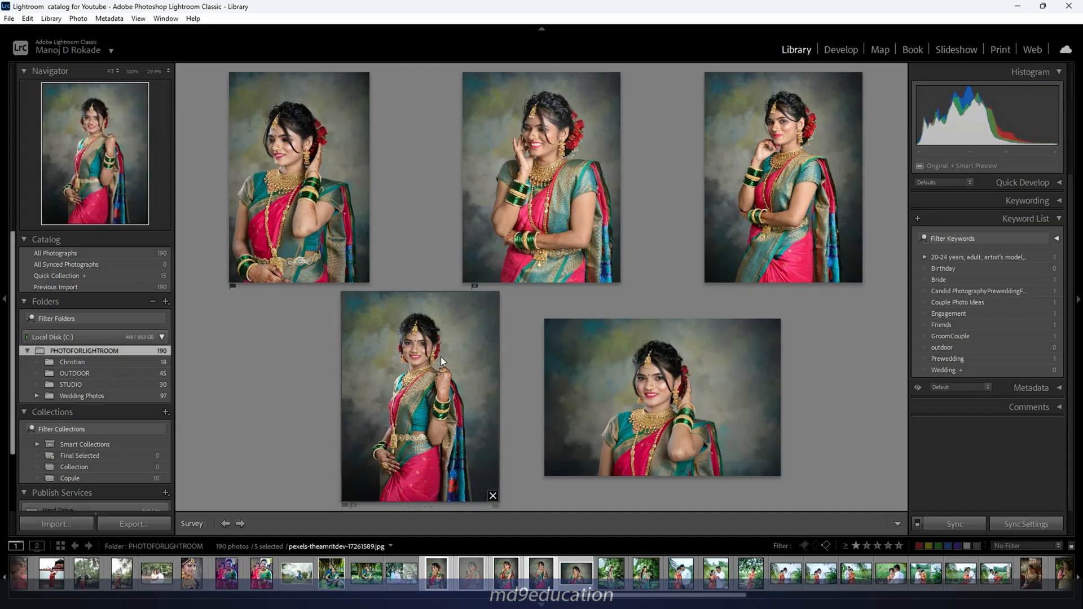
key(p)
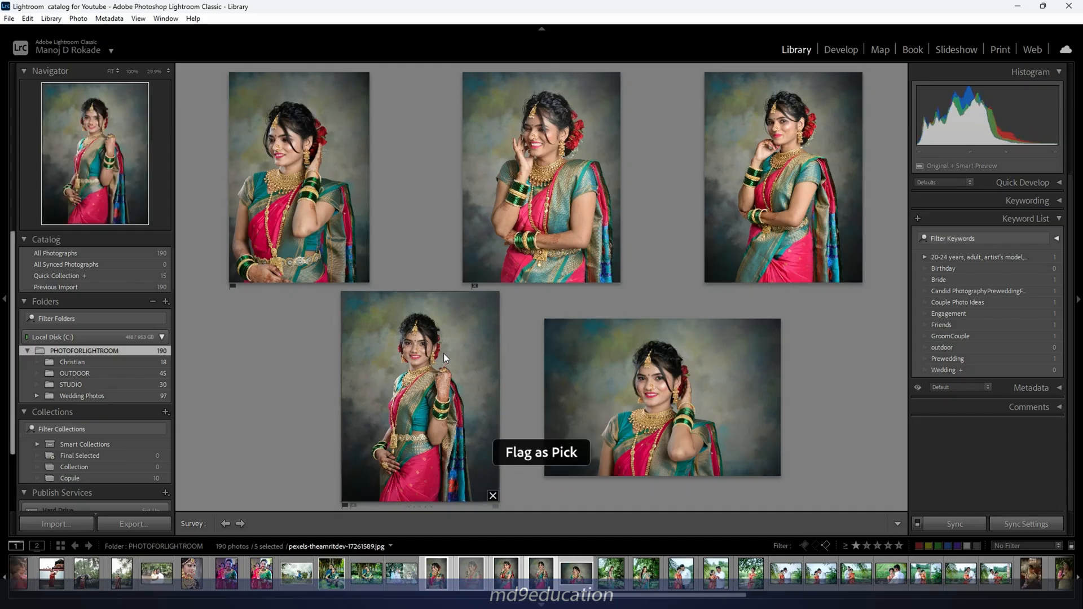
click(717, 360)
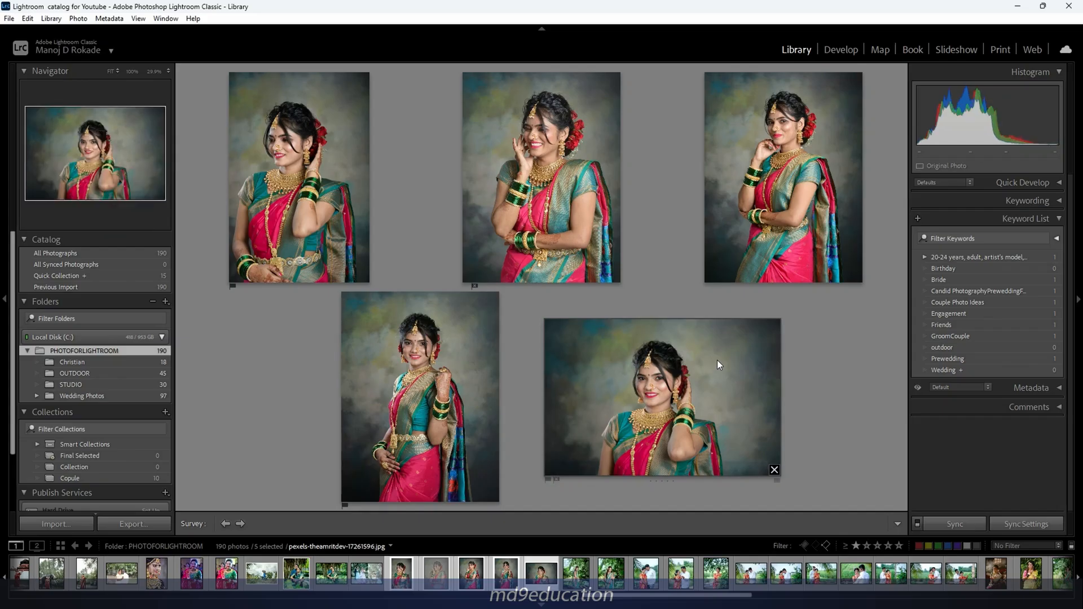
key(p)
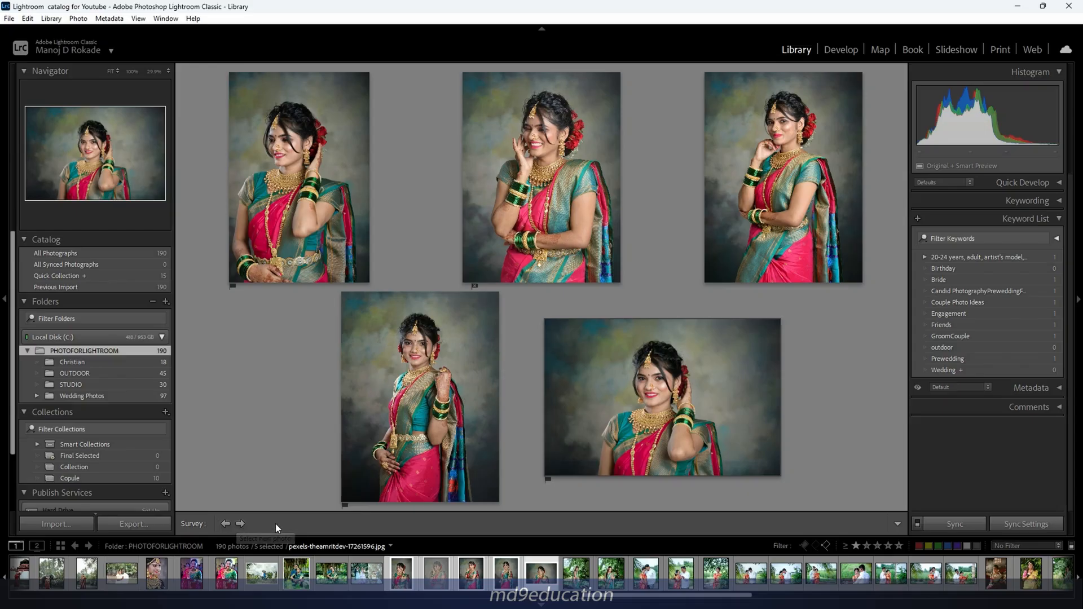
key(g)
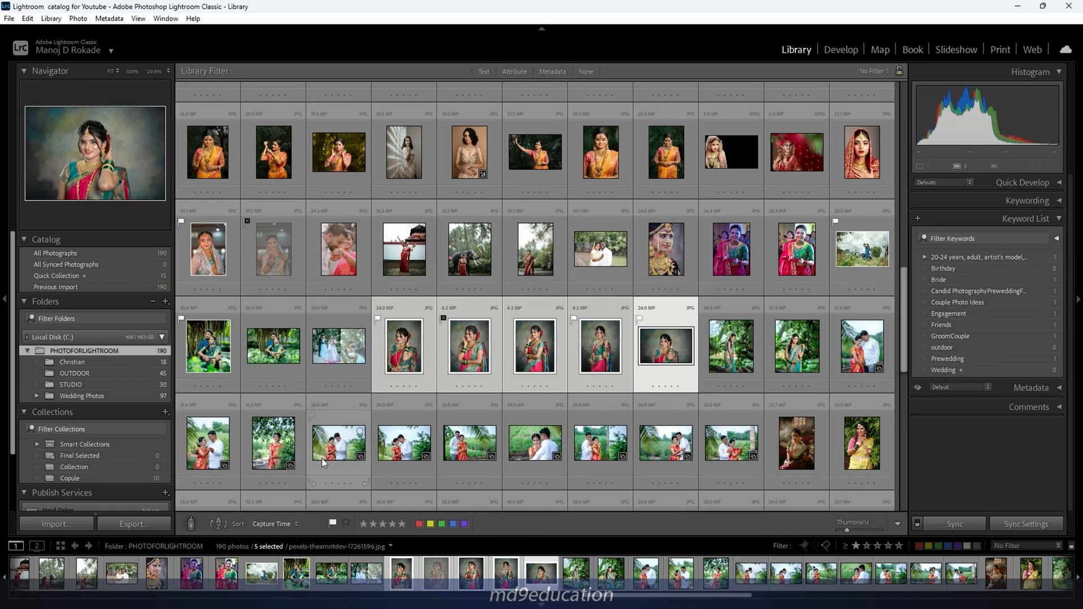
- Compare the two outdoor photos of the woman in the teal saree, reject the Select, pick the Candidate, and return to Grid view
click(730, 352)
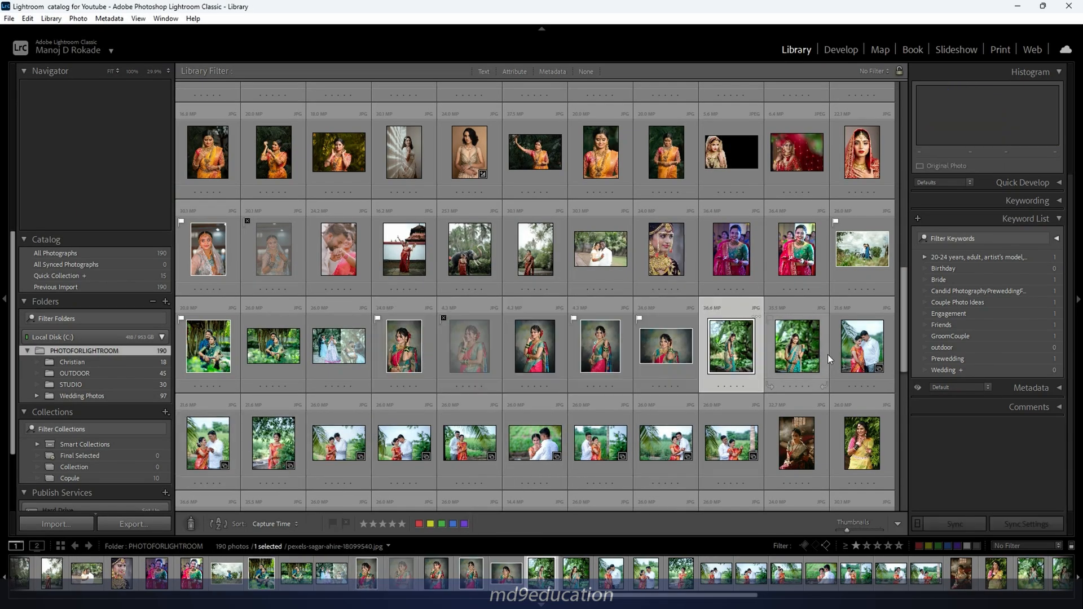
ctrl+click(804, 361)
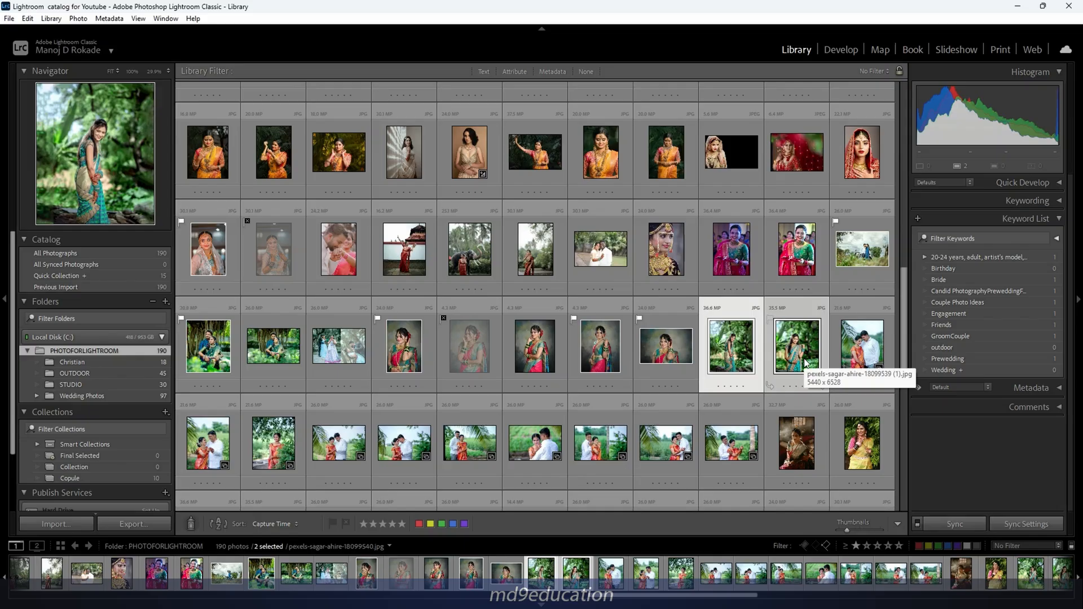
key(c)
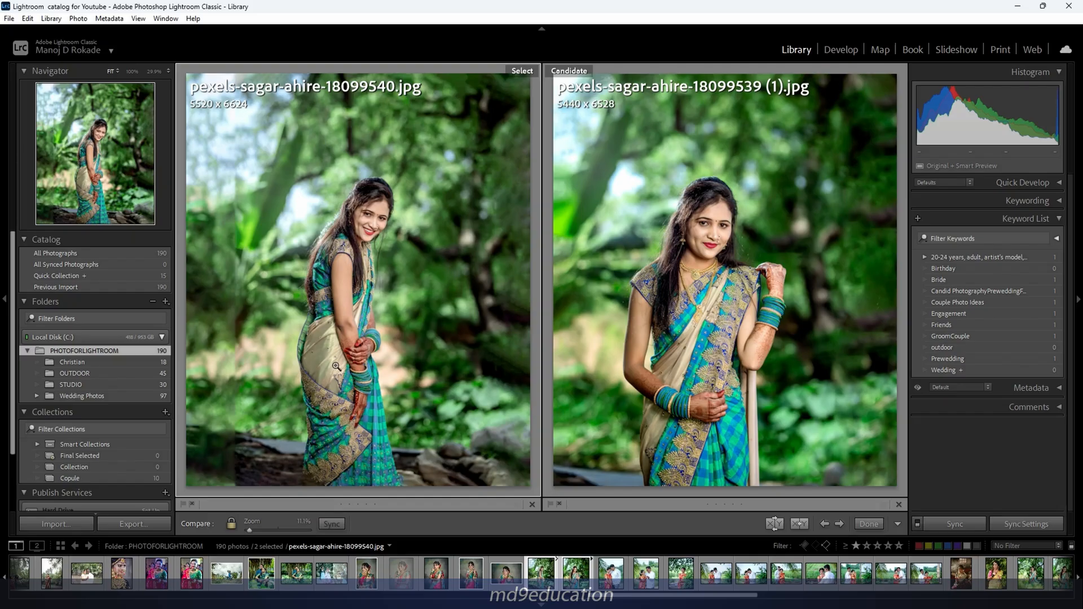
key(x)
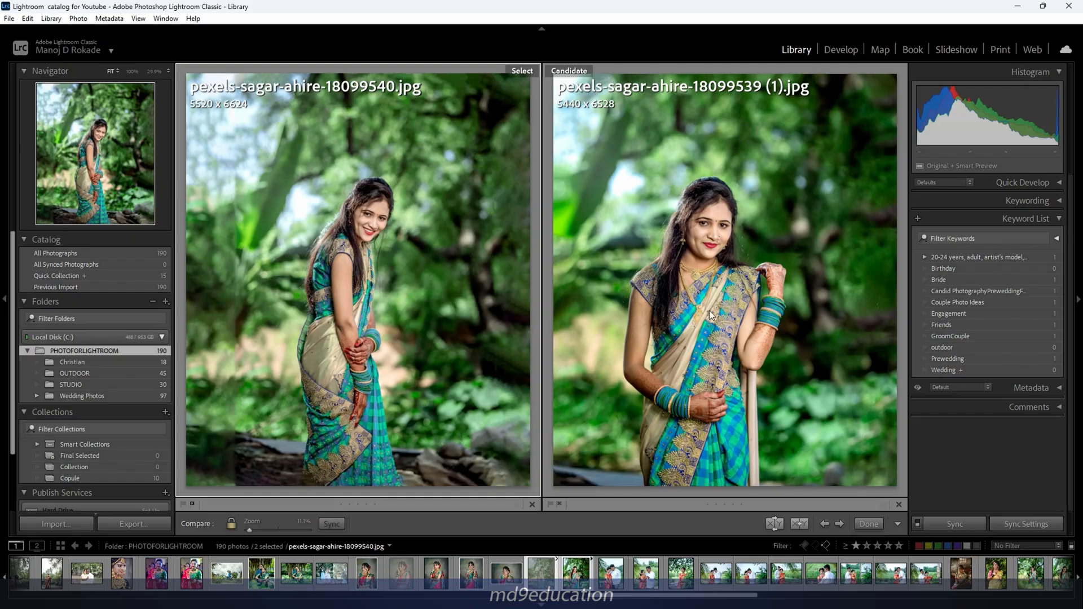
click(768, 304)
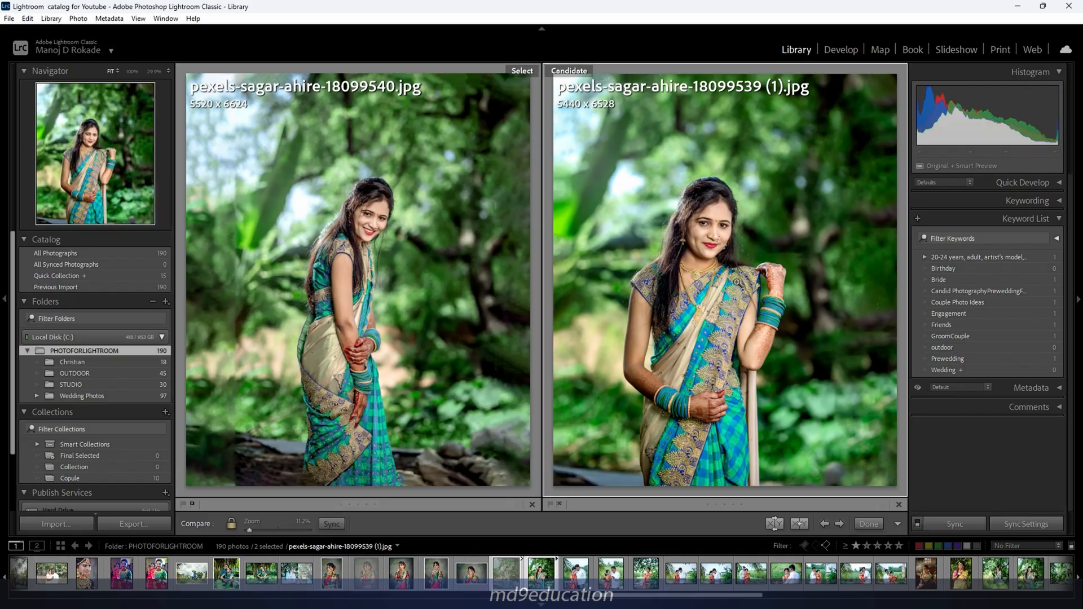
key(p)
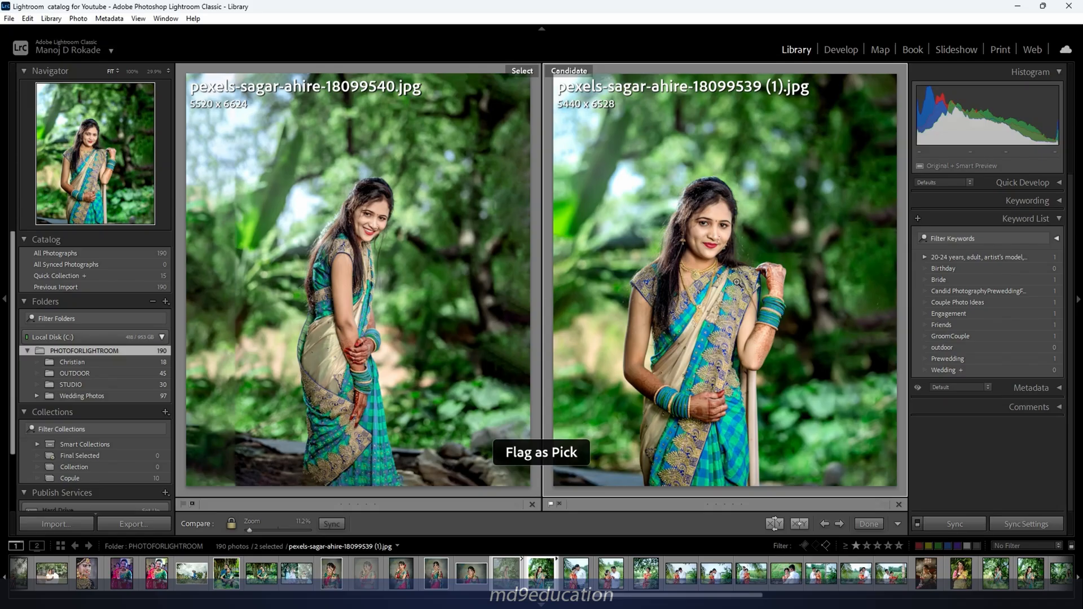
key(g)
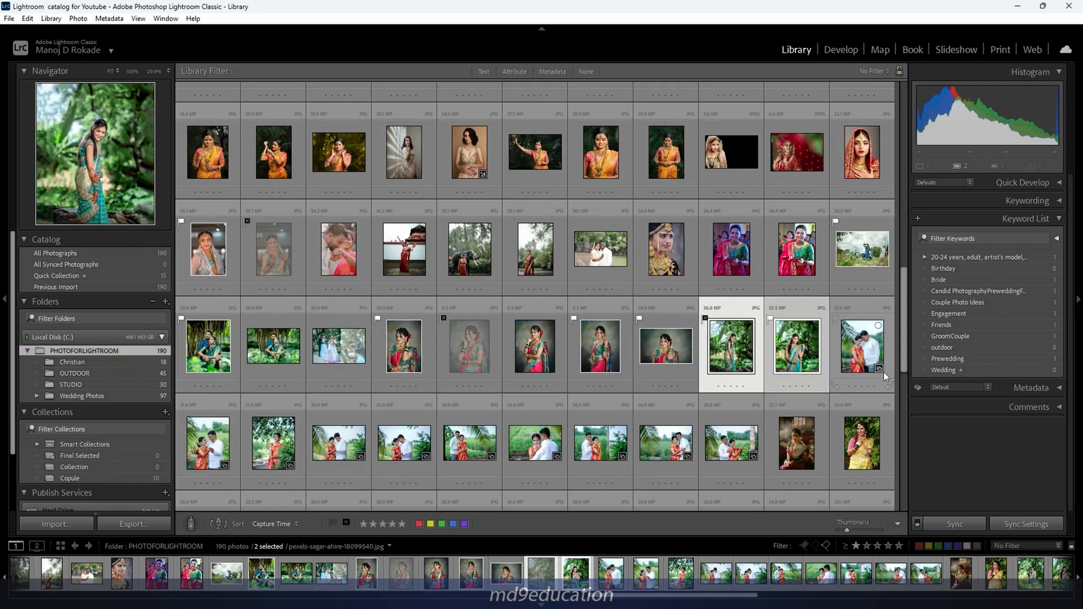
- Select the nine photos of the couple in orange saree and white shirt, skipping the solo portrait, and view them in Survey view
click(866, 352)
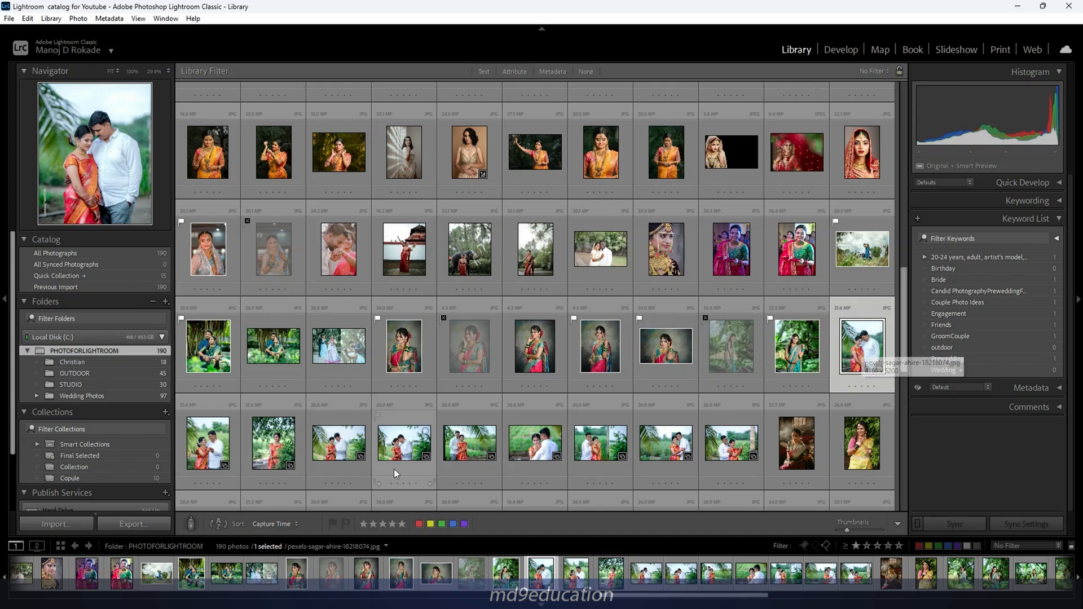
ctrl+click(208, 442)
ctrl+click(339, 442)
ctrl+click(403, 446)
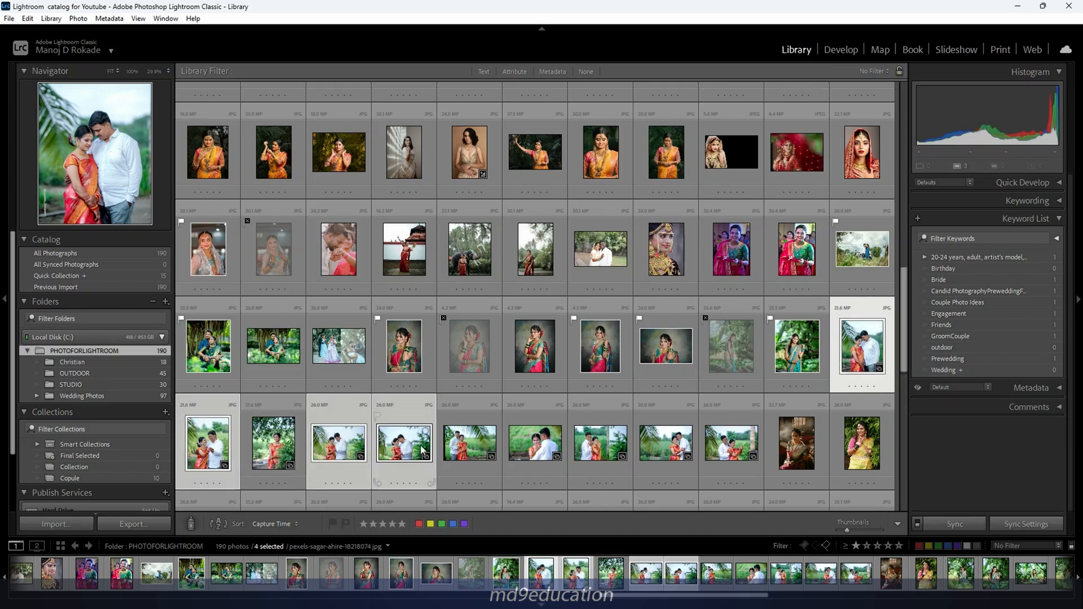
ctrl+click(474, 449)
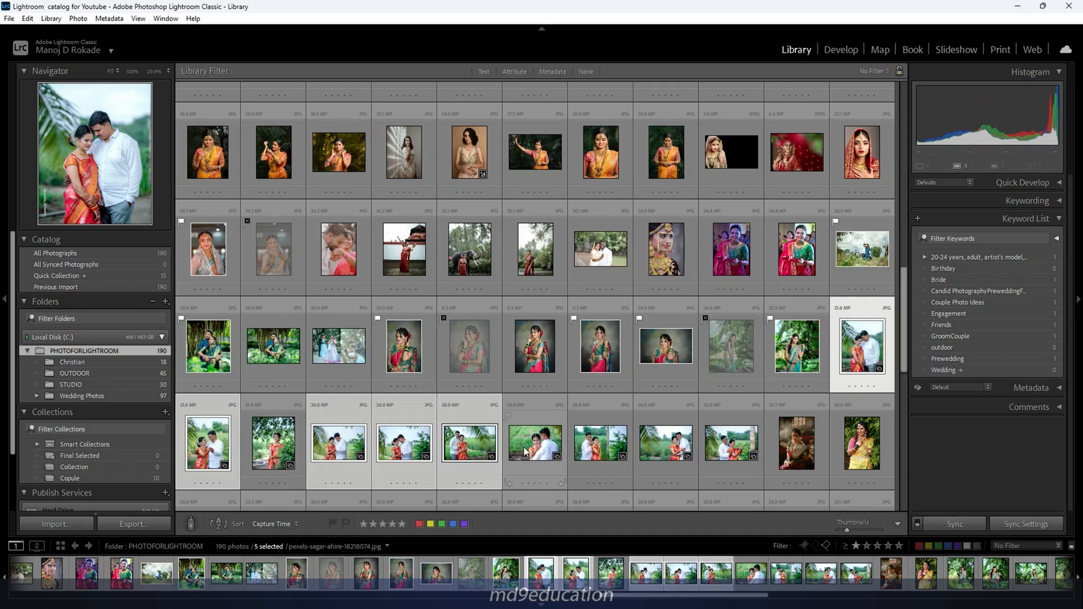
ctrl+click(534, 452)
ctrl+click(603, 456)
ctrl+click(667, 458)
ctrl+click(728, 449)
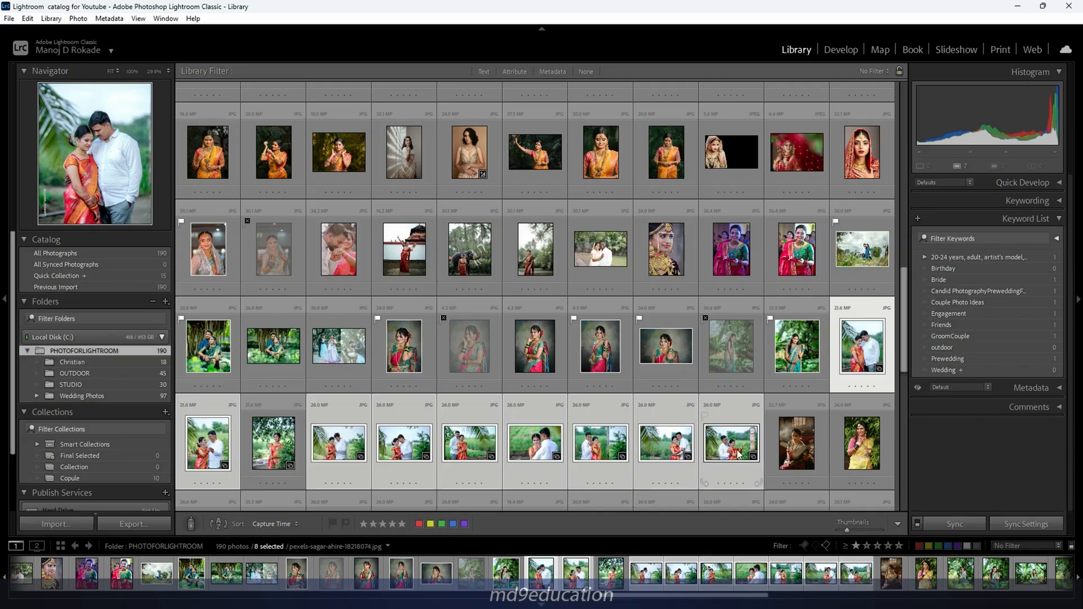
key(n)
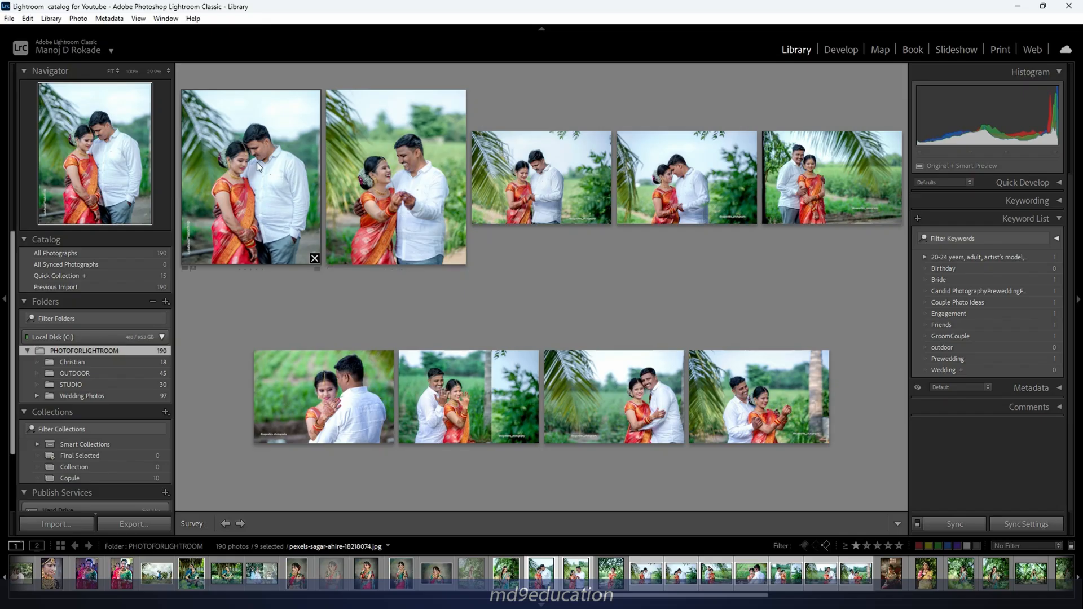
- Flag the five couple photos in the first Survey row as picked, rejected, picked, rejected and picked, respectively
key(p)
click(404, 137)
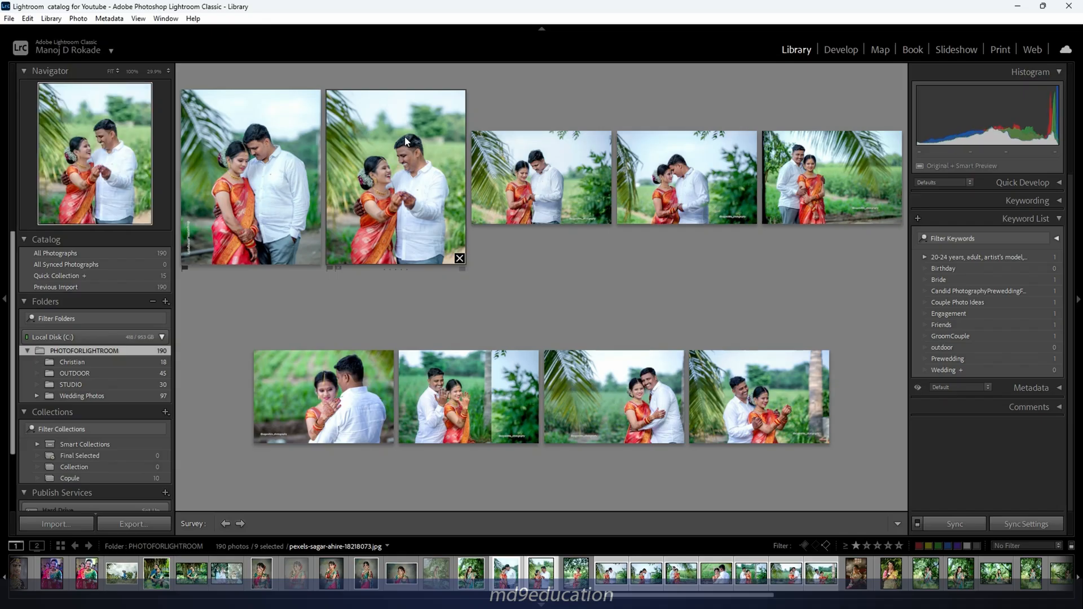
key(x)
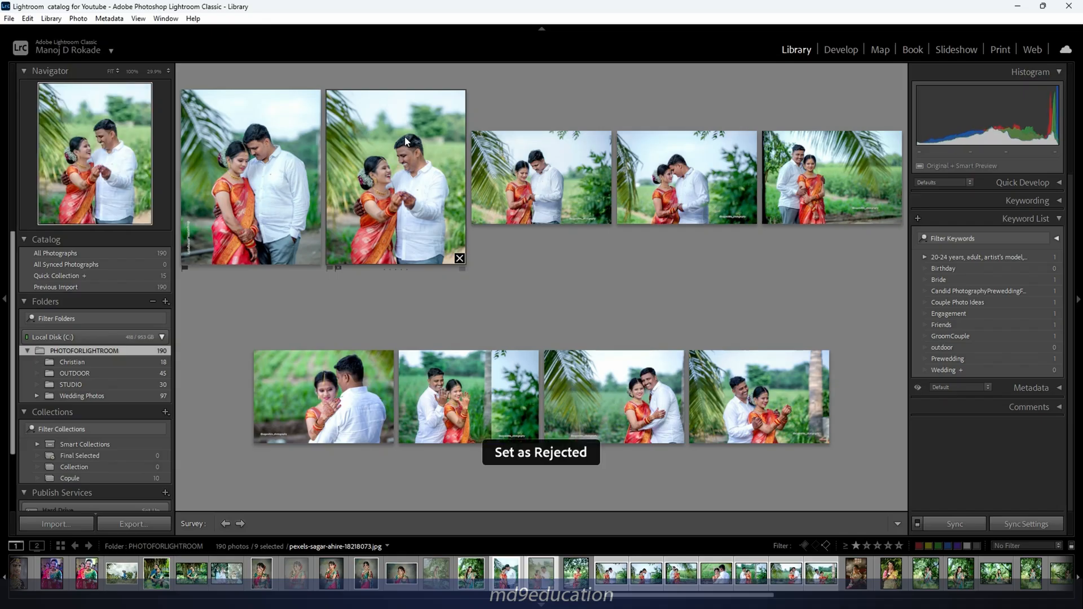
click(556, 168)
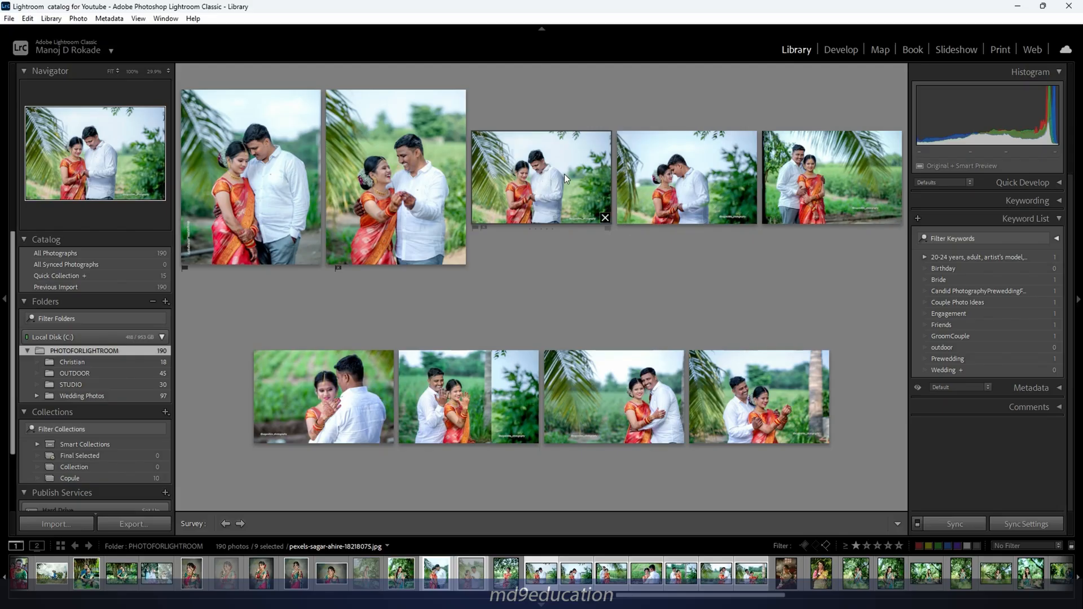
key(p)
click(690, 167)
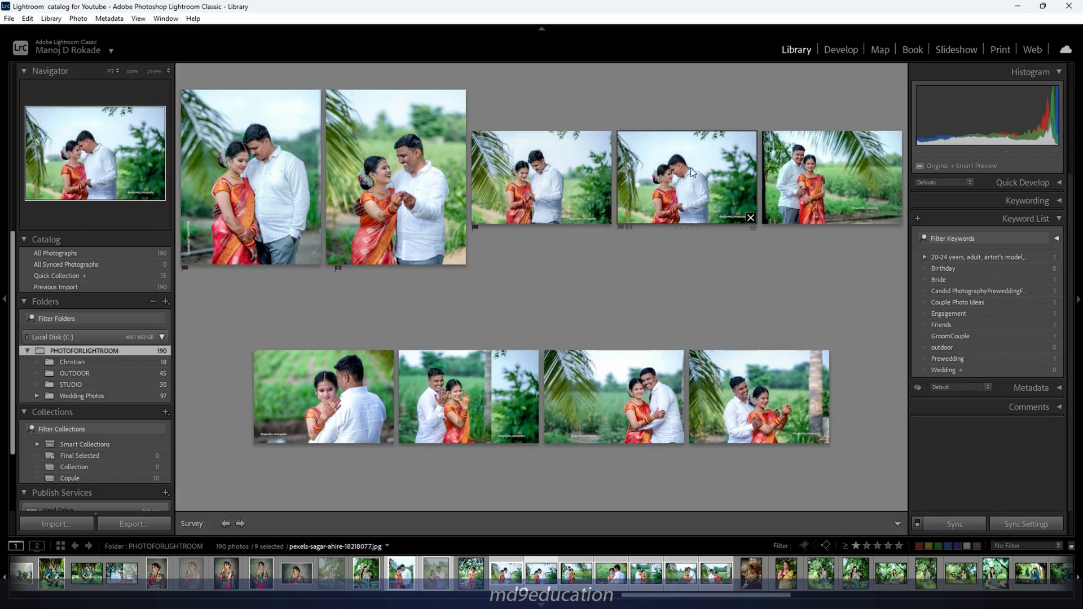
key(x)
click(817, 164)
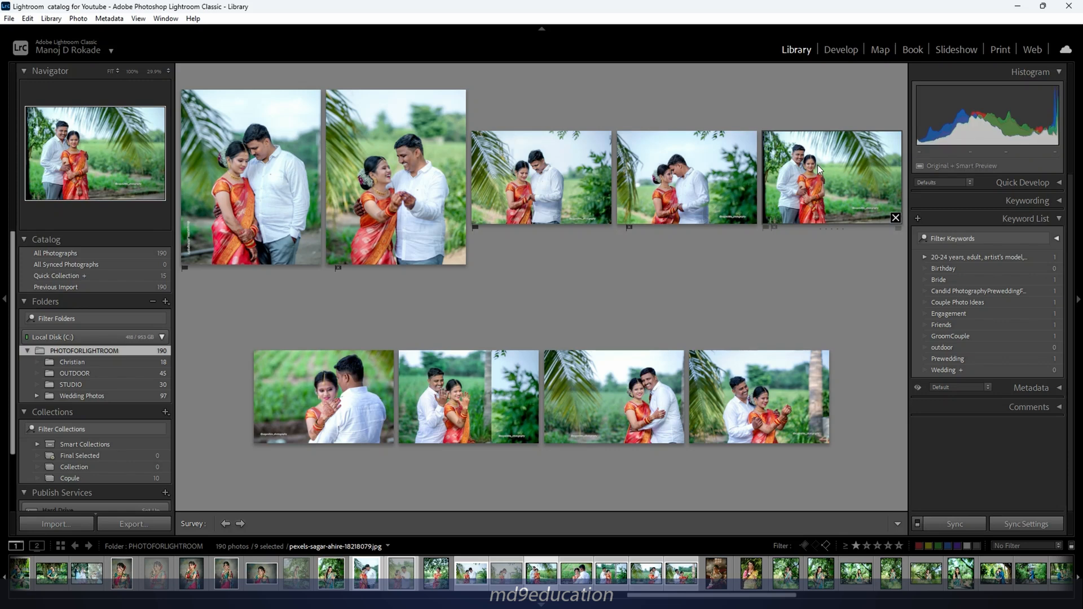
key(p)
- Set the four couple photos in the second Survey row to unflagged, picked, unflagged and unflagged, and return to Grid view
click(347, 400)
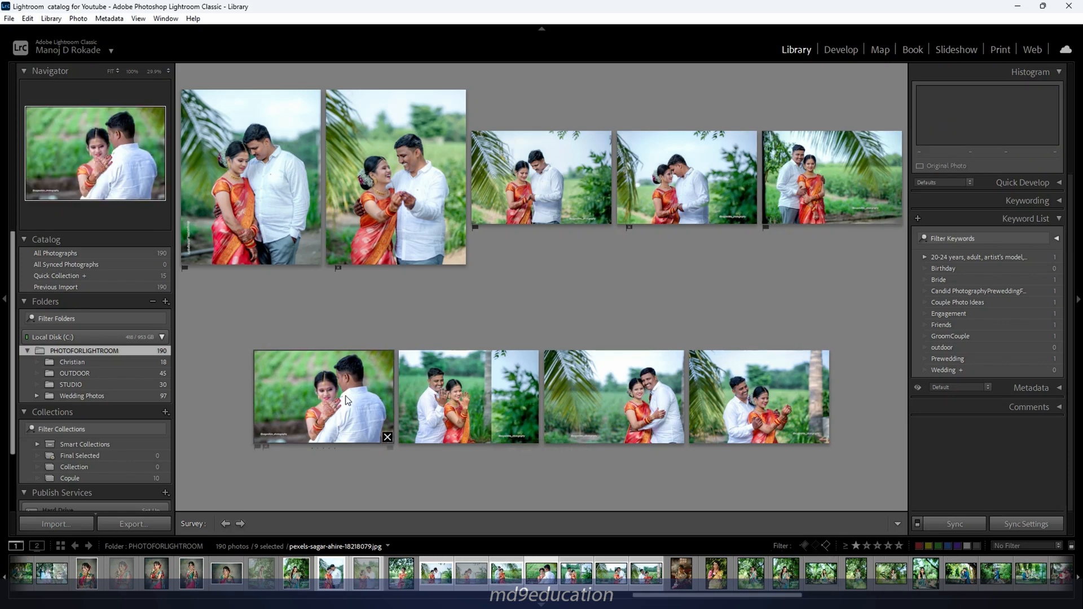
key(u)
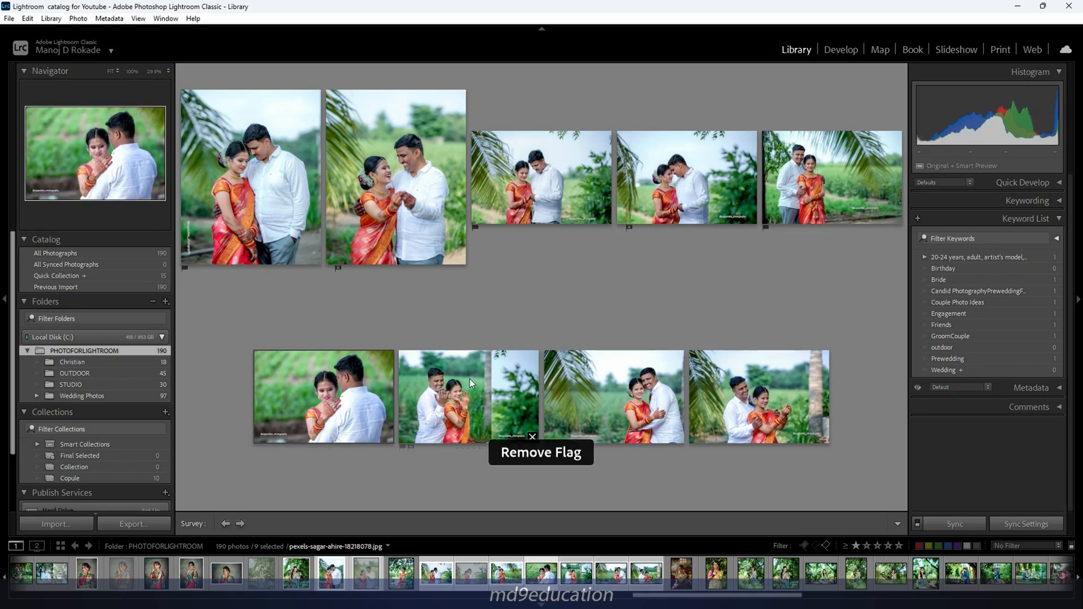
click(469, 379)
key(p)
click(607, 378)
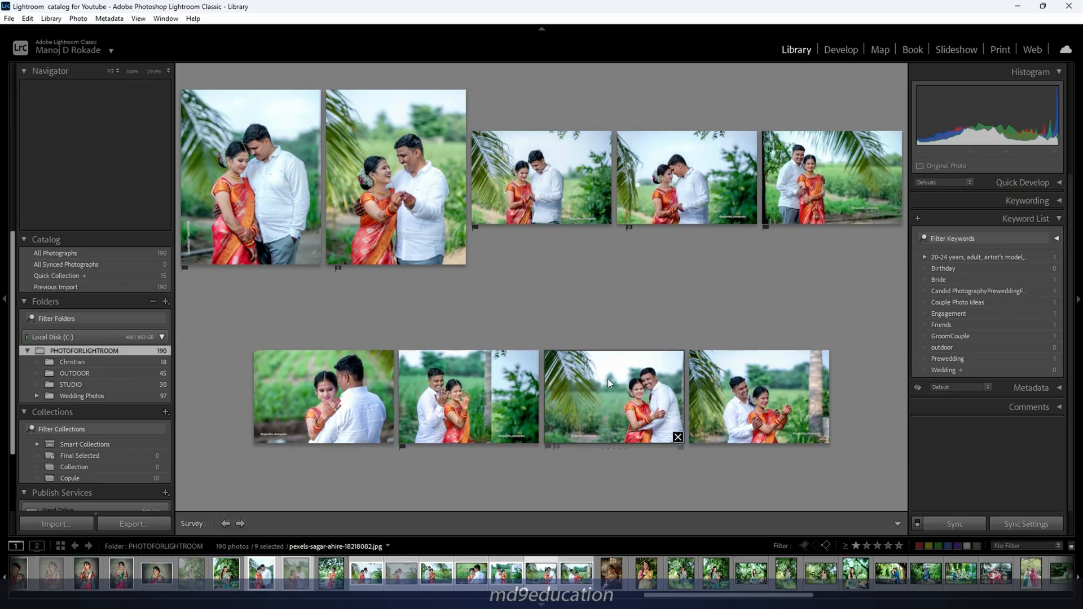
key(u)
click(773, 386)
key(u)
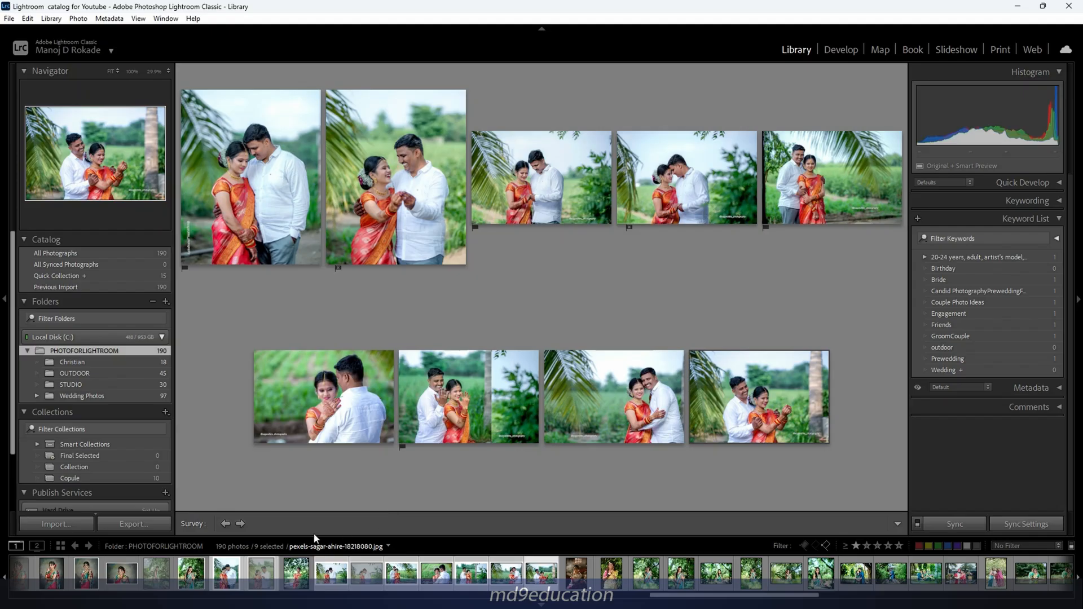
key(g)
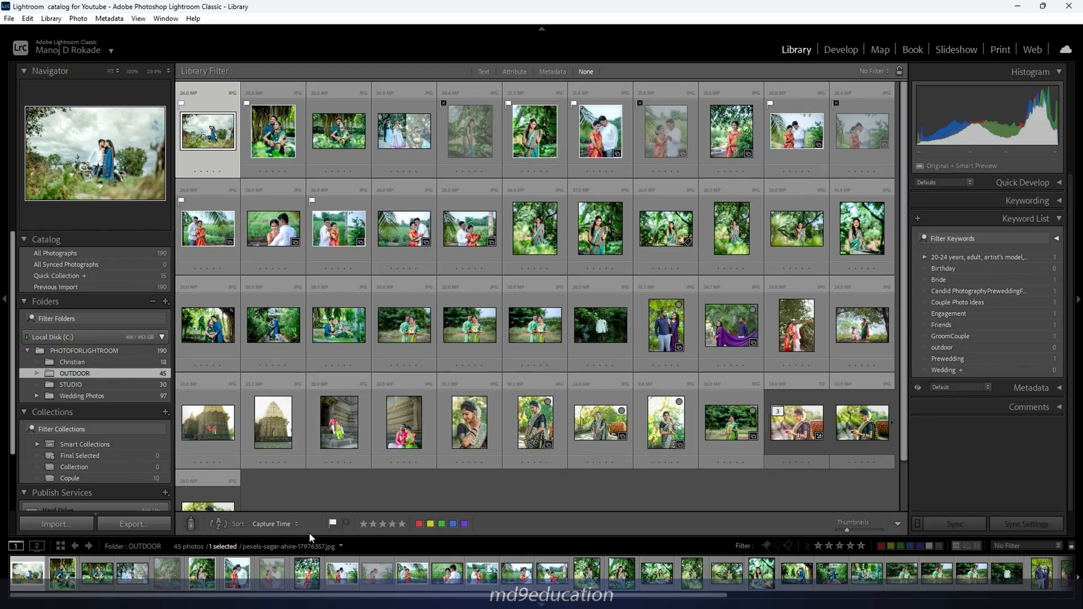
- Switch the photo source from the OUTDOOR folder to All Photographs and go to the start of the grid
click(340, 547)
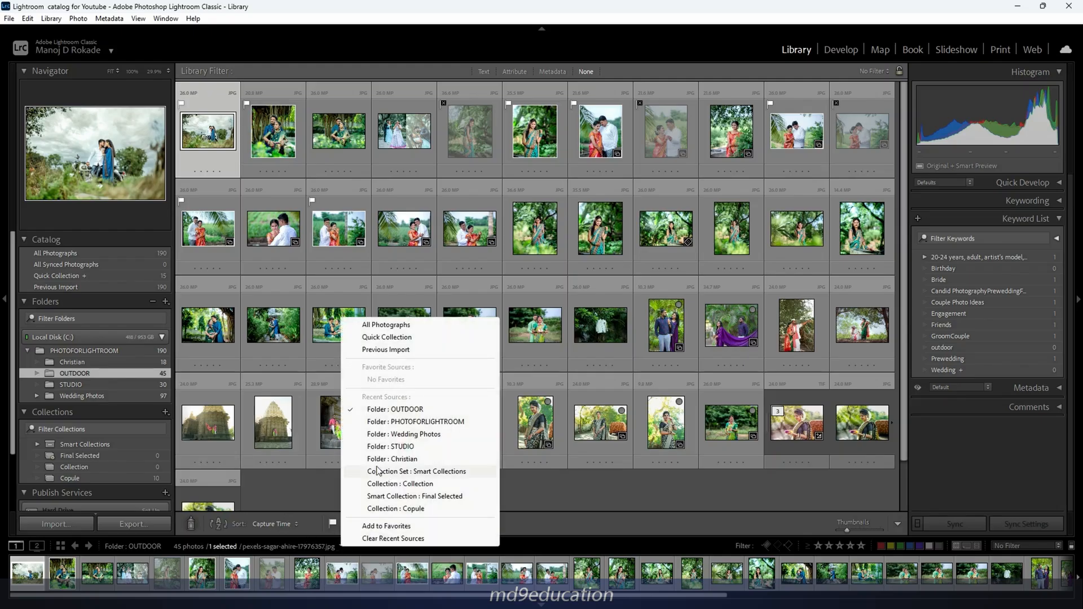
click(410, 326)
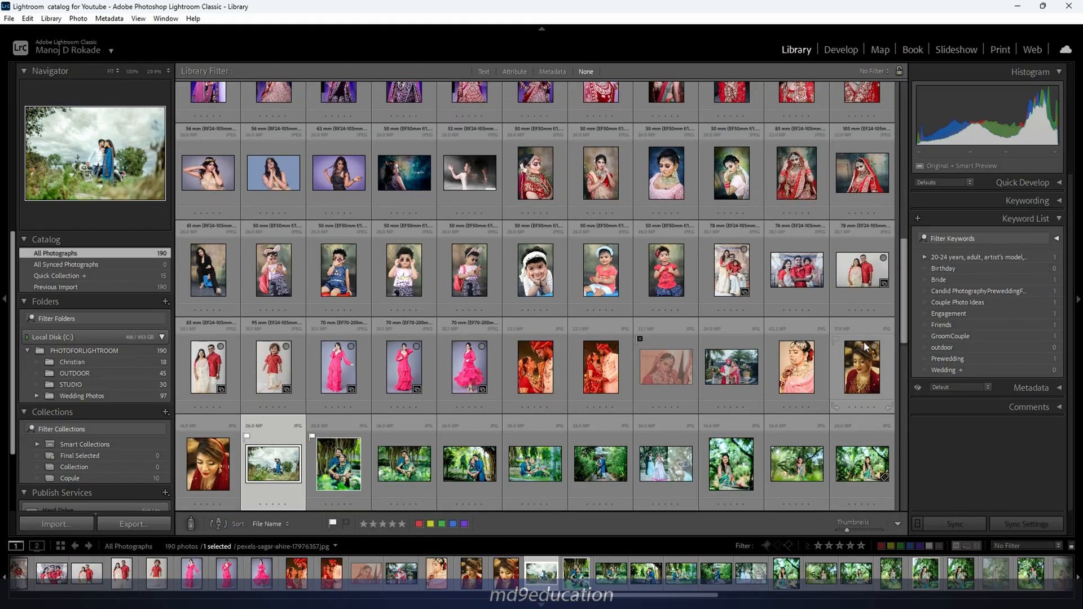
drag(901, 332, 916, 121)
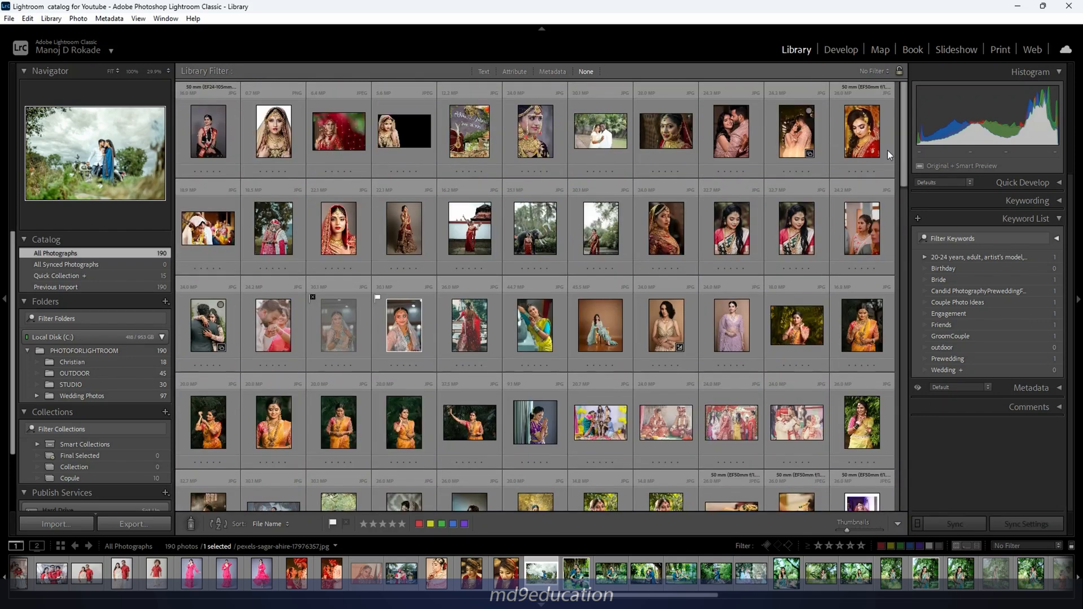
- Display the Attribute options of the Library Filter for all photographs
mouse_move(94, 364)
click(510, 71)
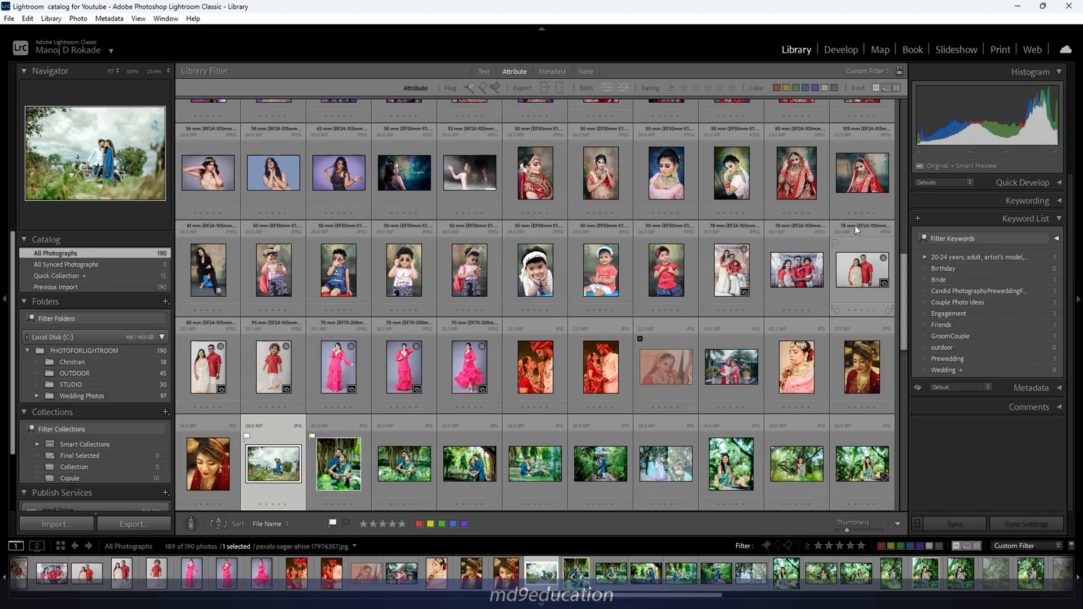
scroll(908, 285, up, 2)
drag(908, 282, 922, 144)
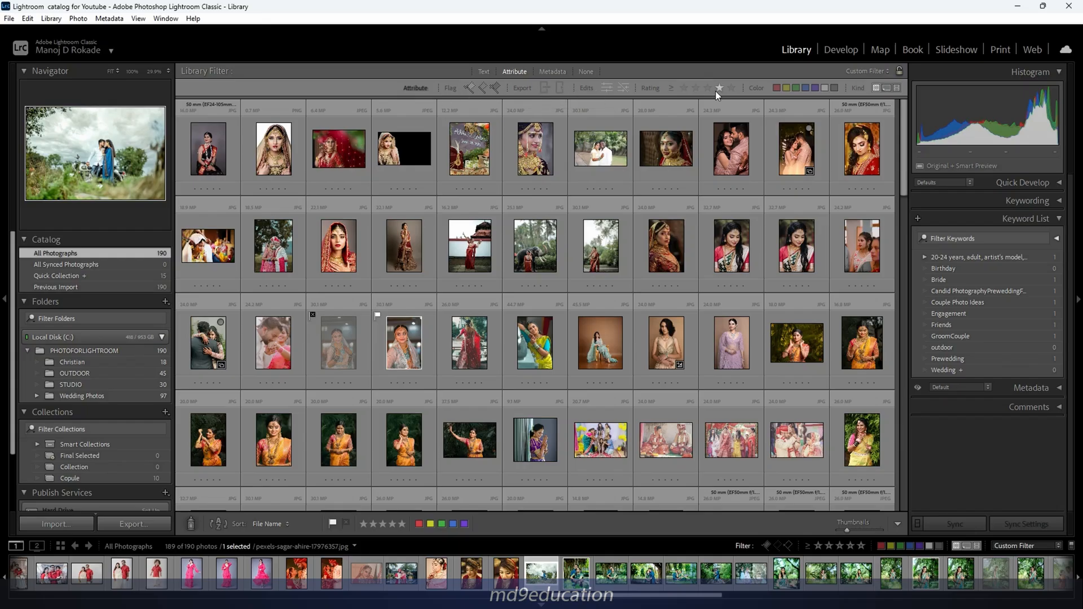
- Switch the master photos Kind filter off and on again, and filter the grid by the picked flag
click(876, 88)
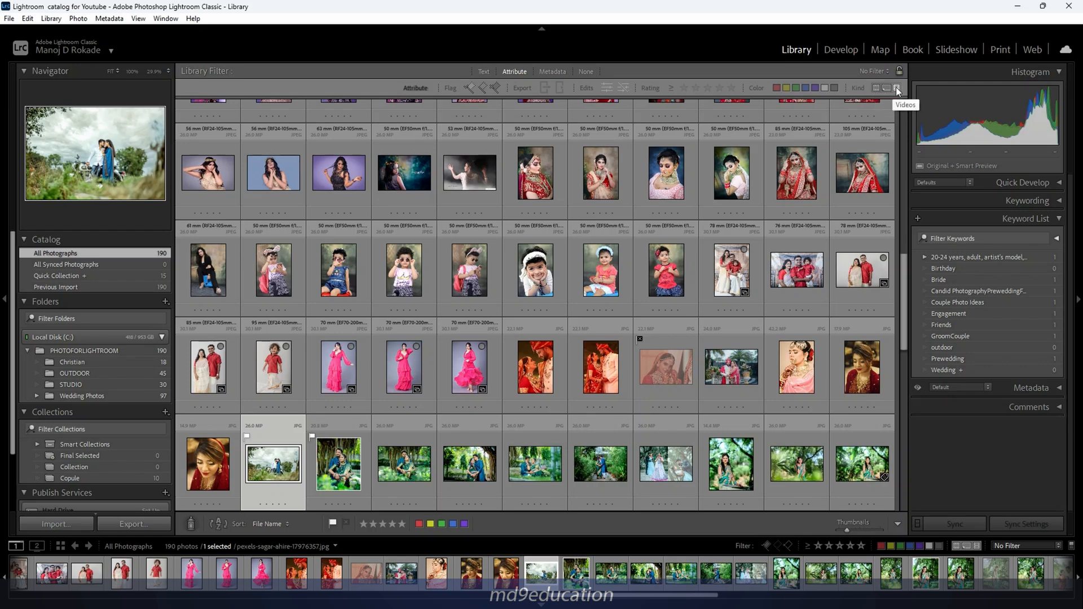
click(877, 88)
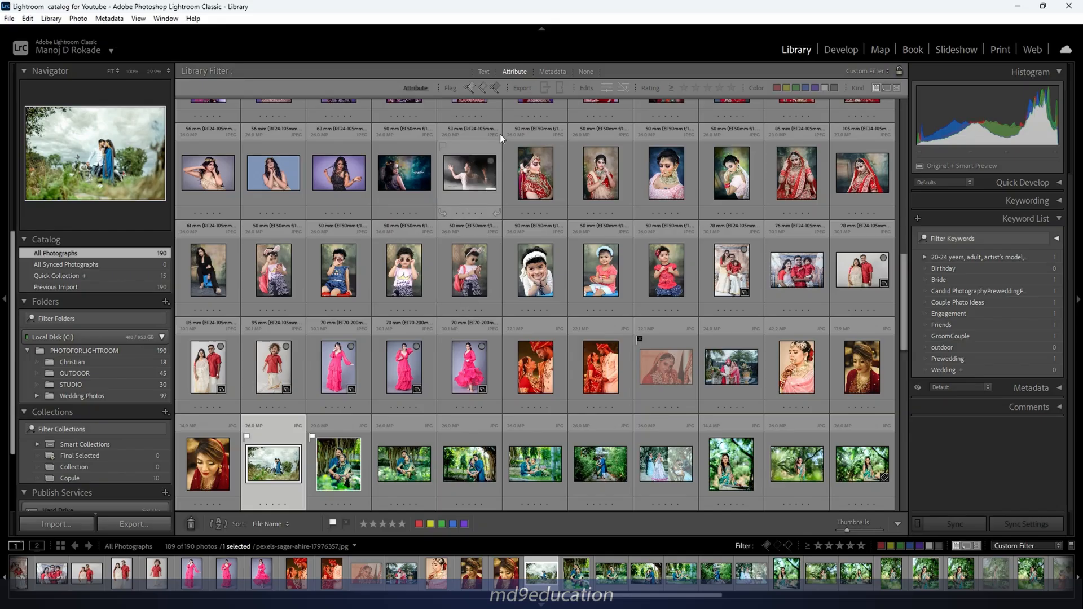
click(469, 87)
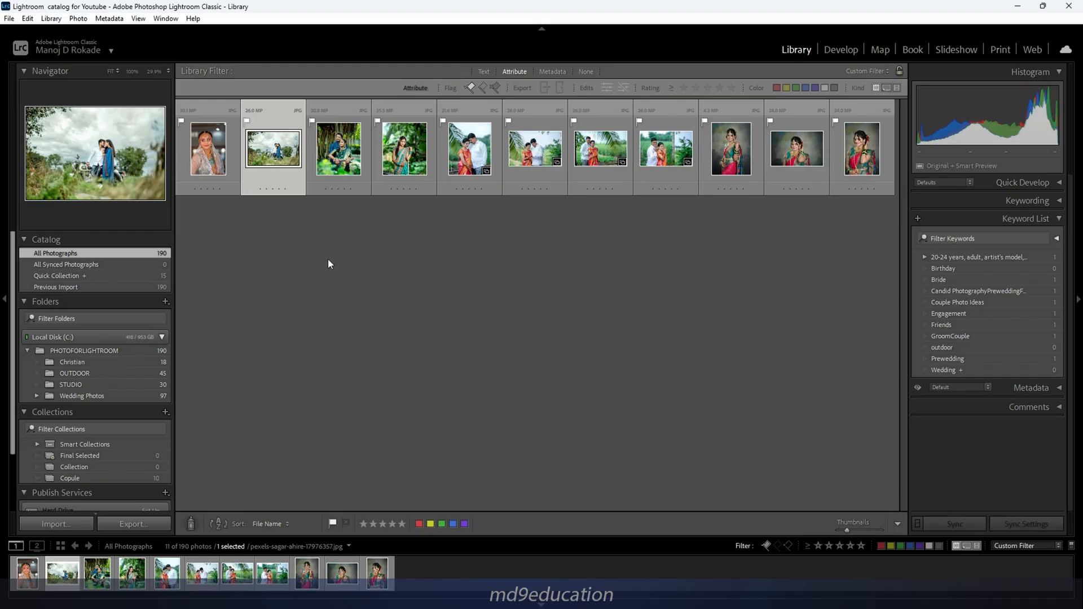
- Switch the flag filter on all photographs from picked to rejected photos, and from rejected to unflagged photos
click(470, 87)
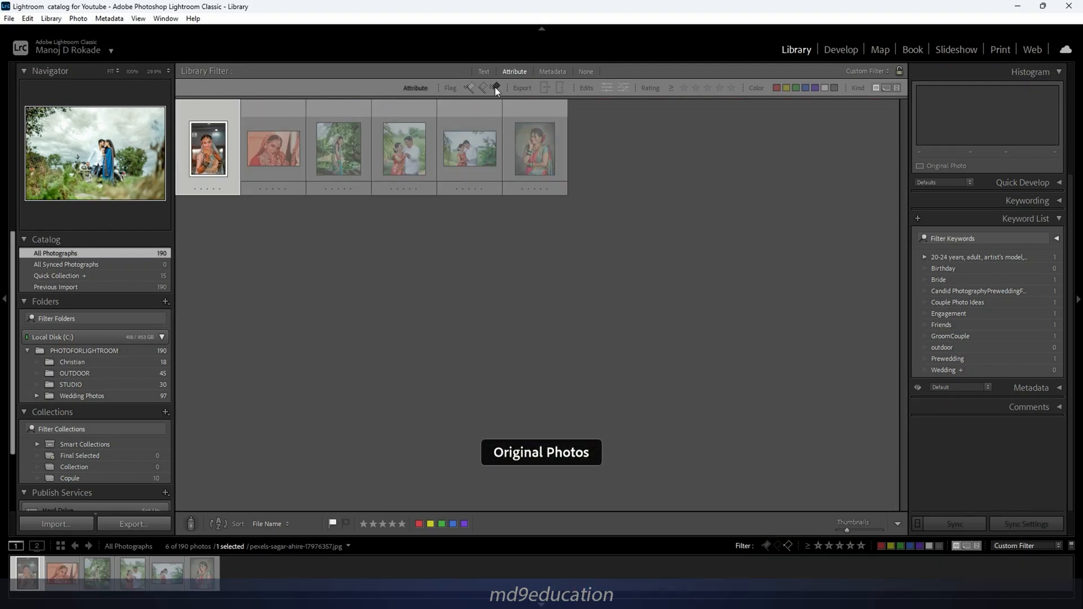
click(495, 87)
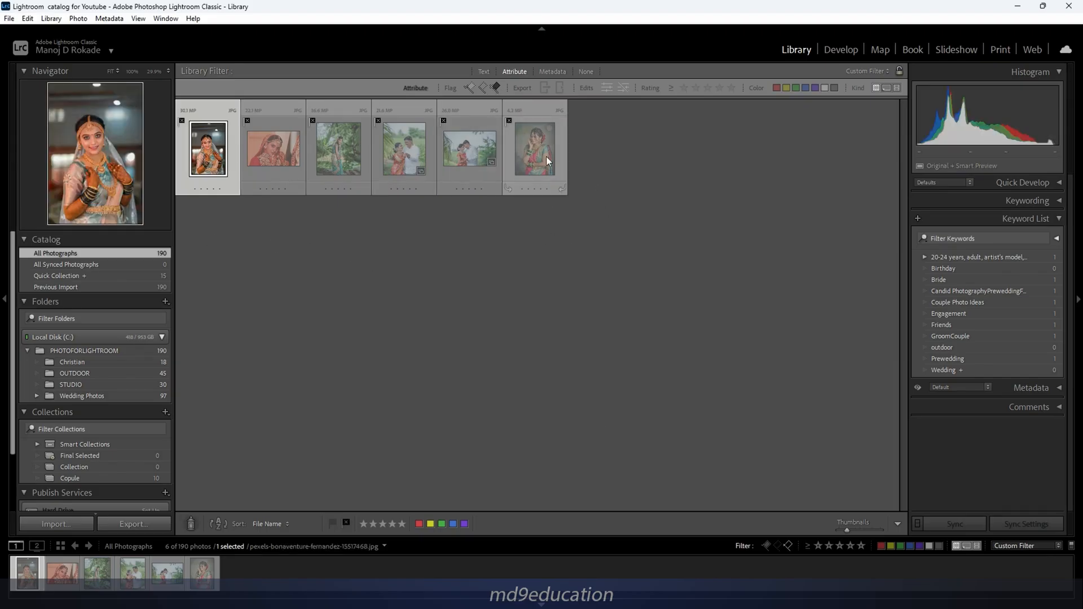
click(495, 87)
click(483, 89)
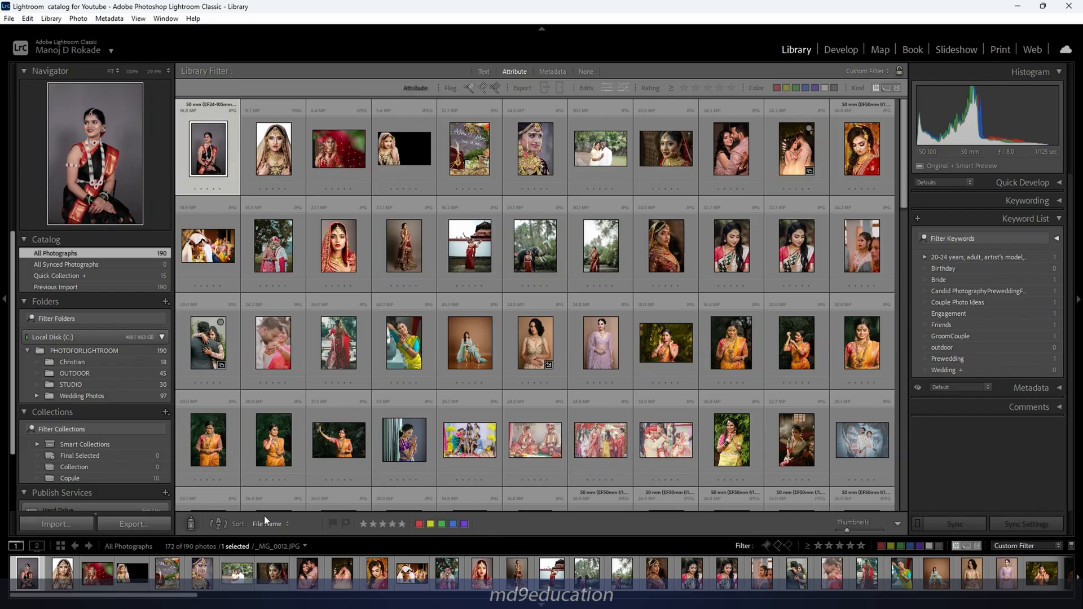
- Label the first photo green, then use the Painter set to Label to paint green onto the consecutive orange-sari photos in the third and fourth rows
click(444, 523)
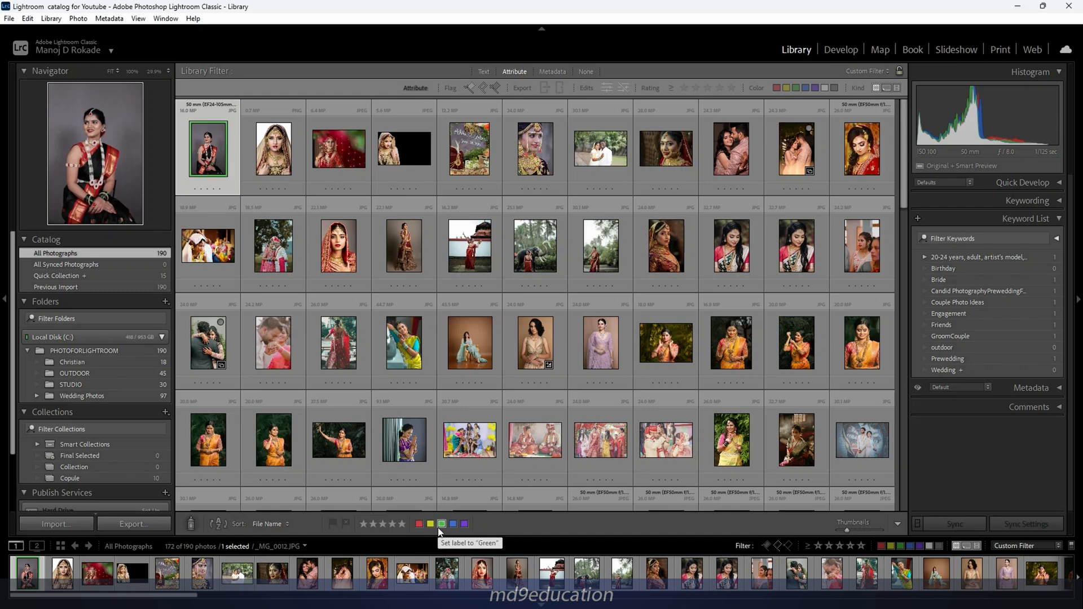
click(191, 522)
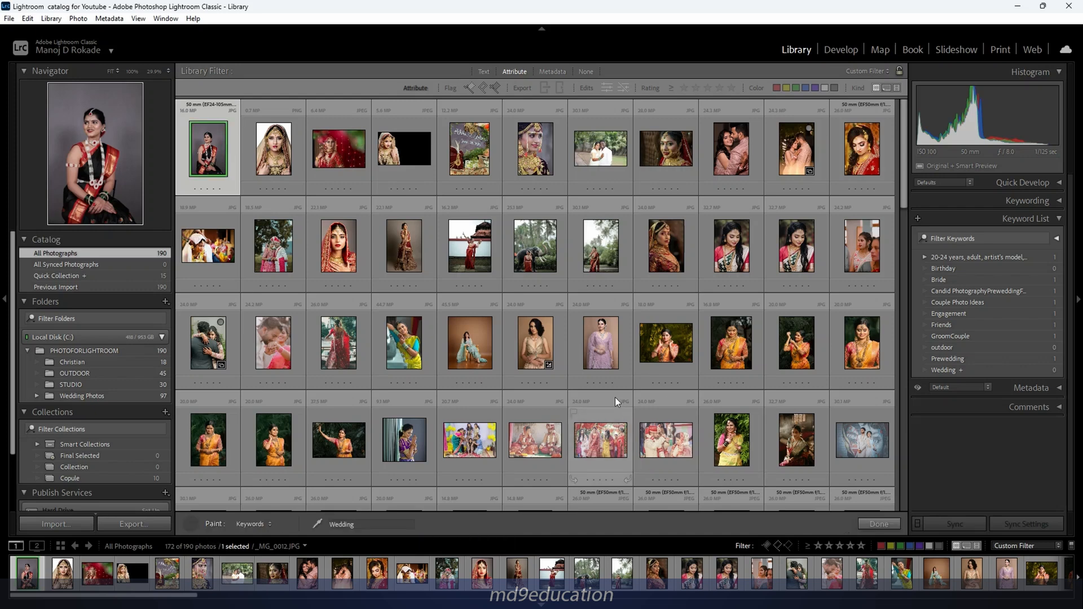
click(251, 524)
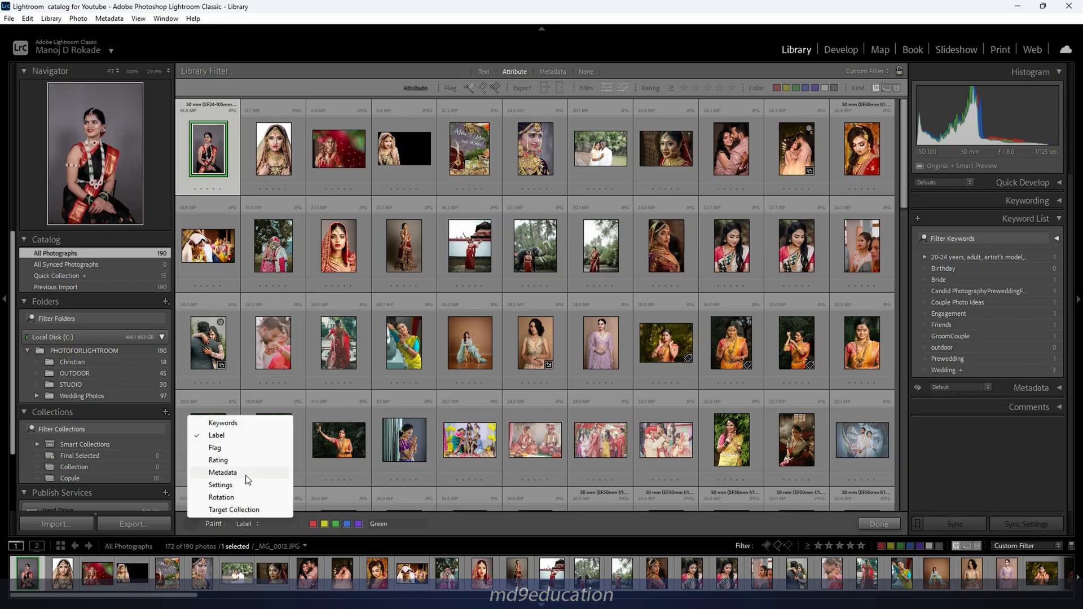
click(247, 436)
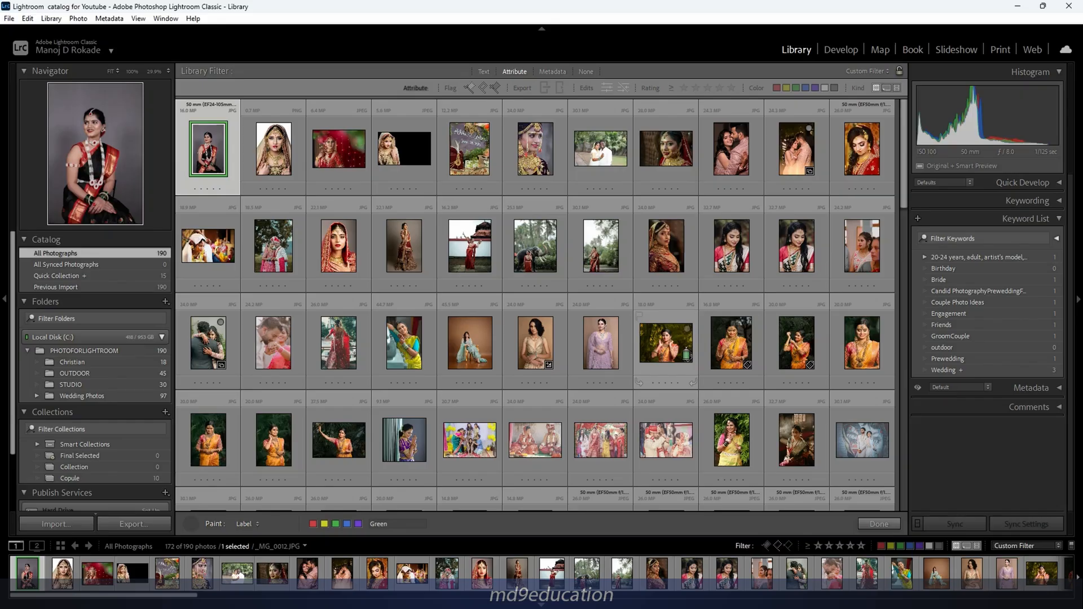
drag(686, 354, 874, 365)
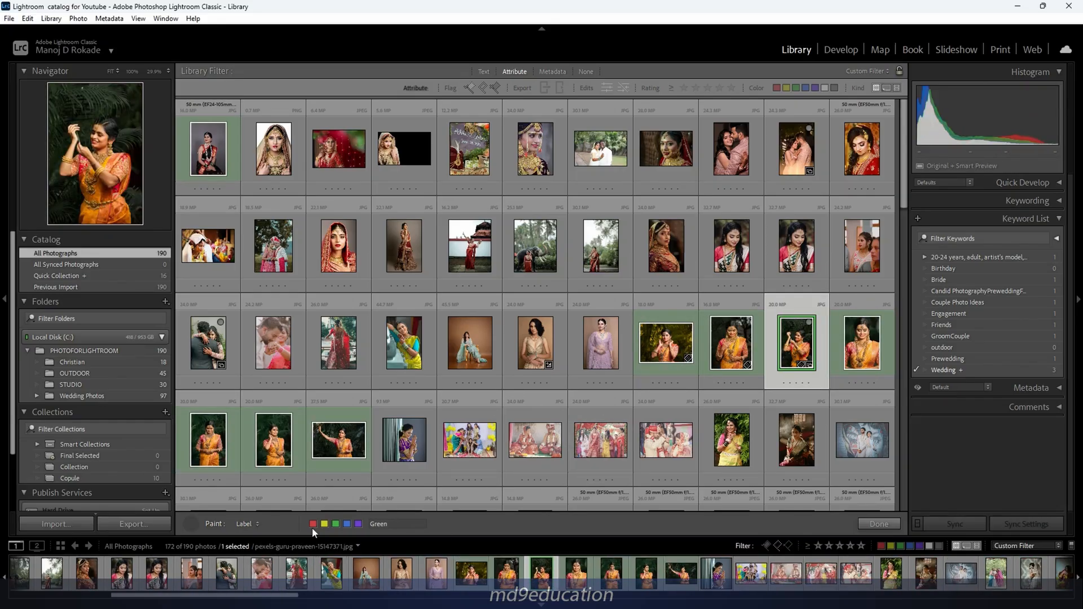
- Paint the red label onto the third photo of the fourth row and the ninth photo of the third row
click(313, 524)
click(338, 440)
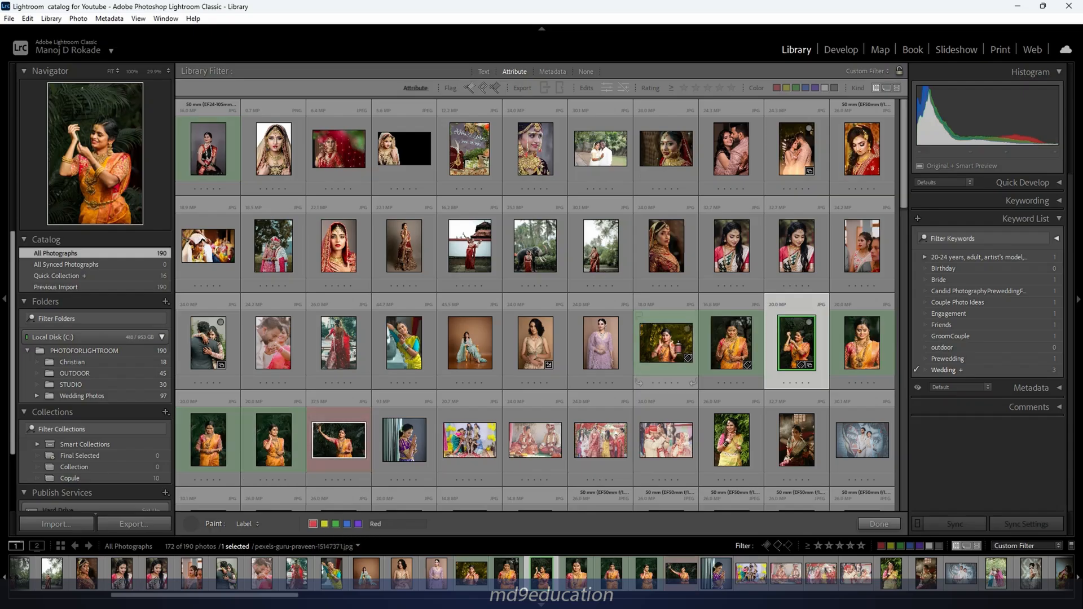
click(732, 349)
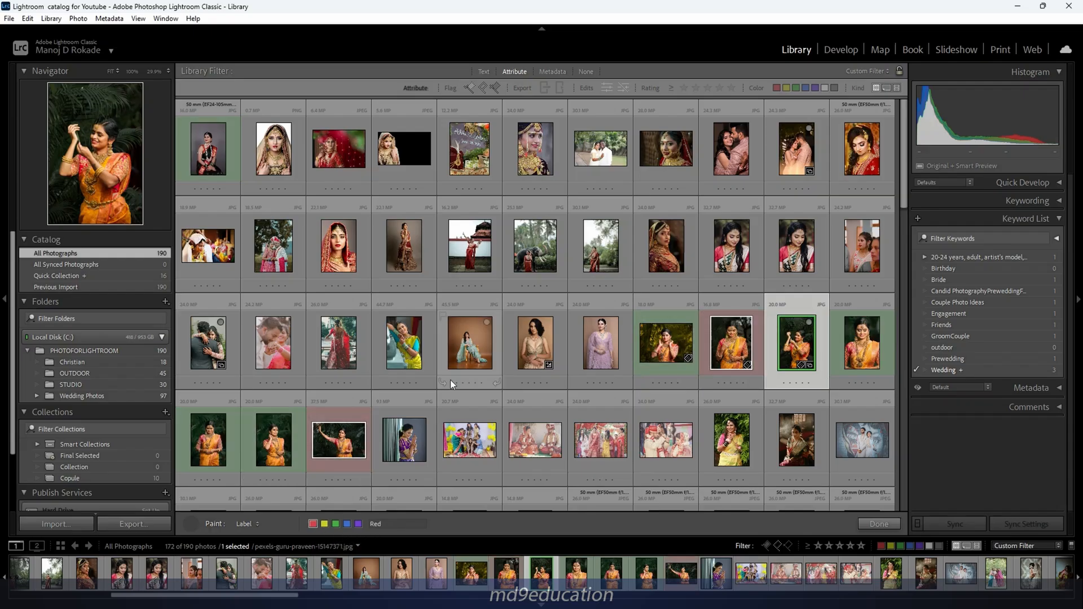
- Paint the yellow label onto the last two photos of the third row and put the Painter away
click(324, 524)
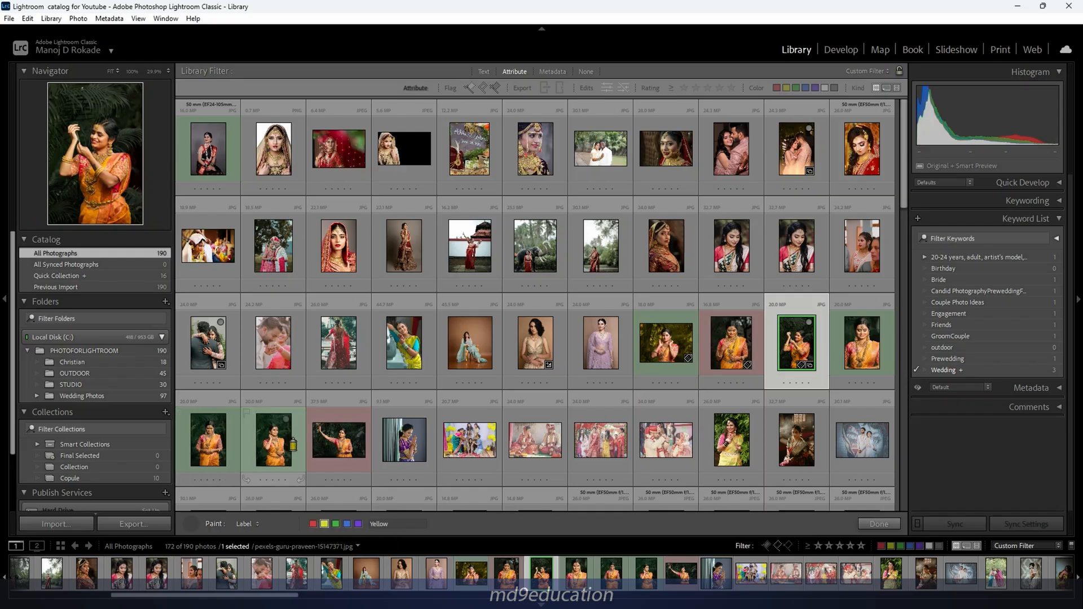
click(791, 364)
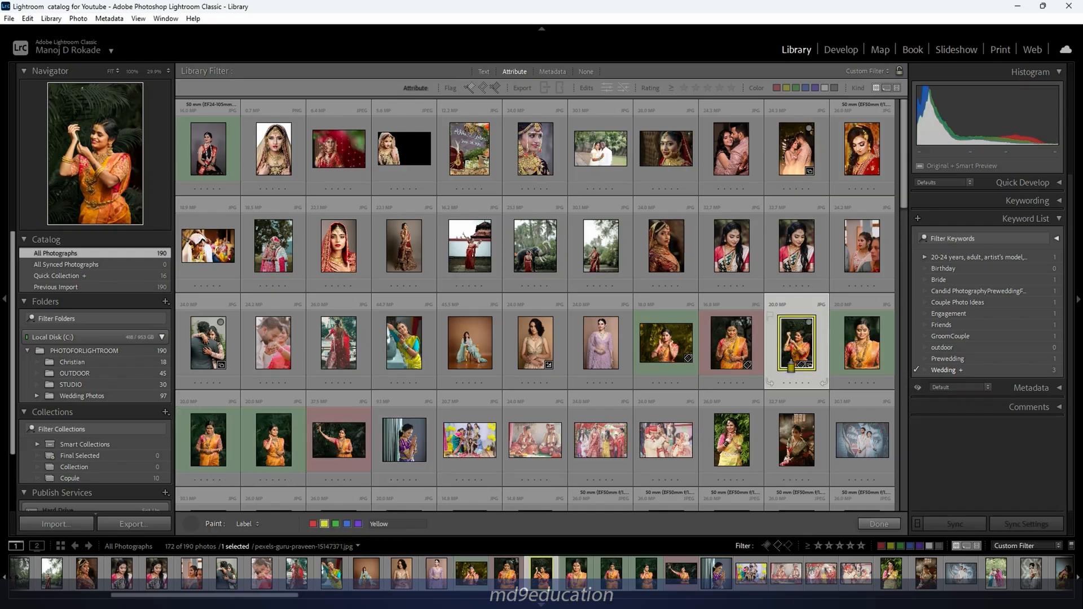
click(871, 352)
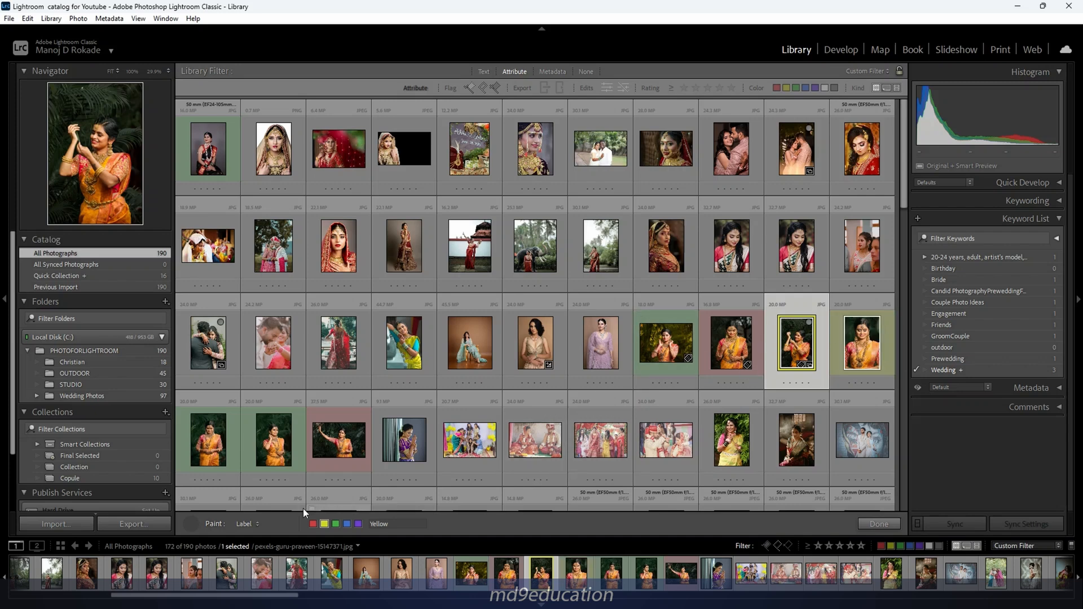
click(193, 526)
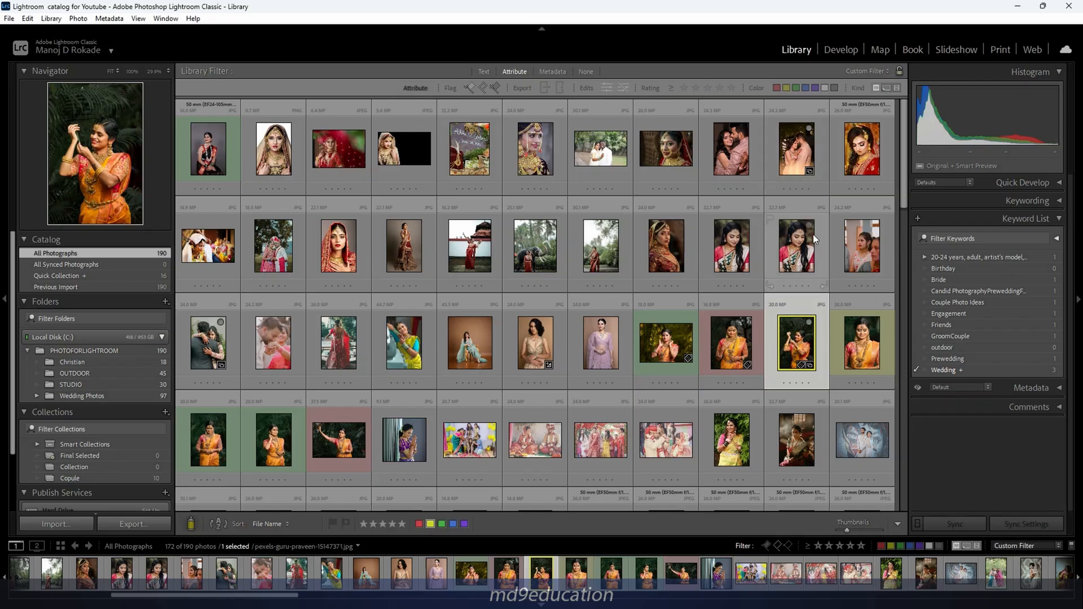
- Turn the Attribute filter off and on, and filter the photos by green, yellow and red label in turn, clearing each filter
click(515, 69)
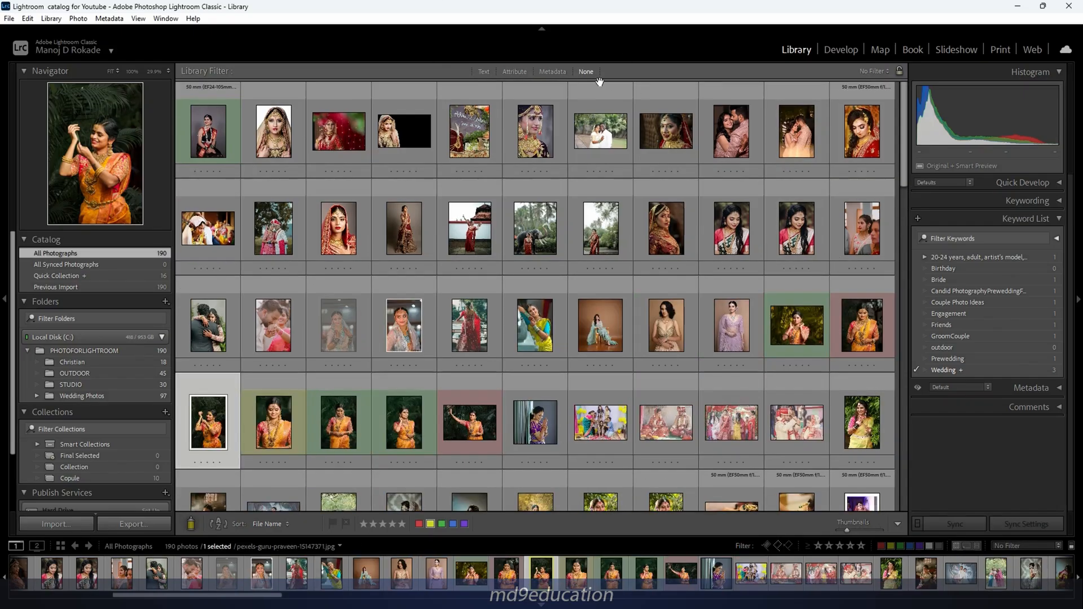
click(517, 70)
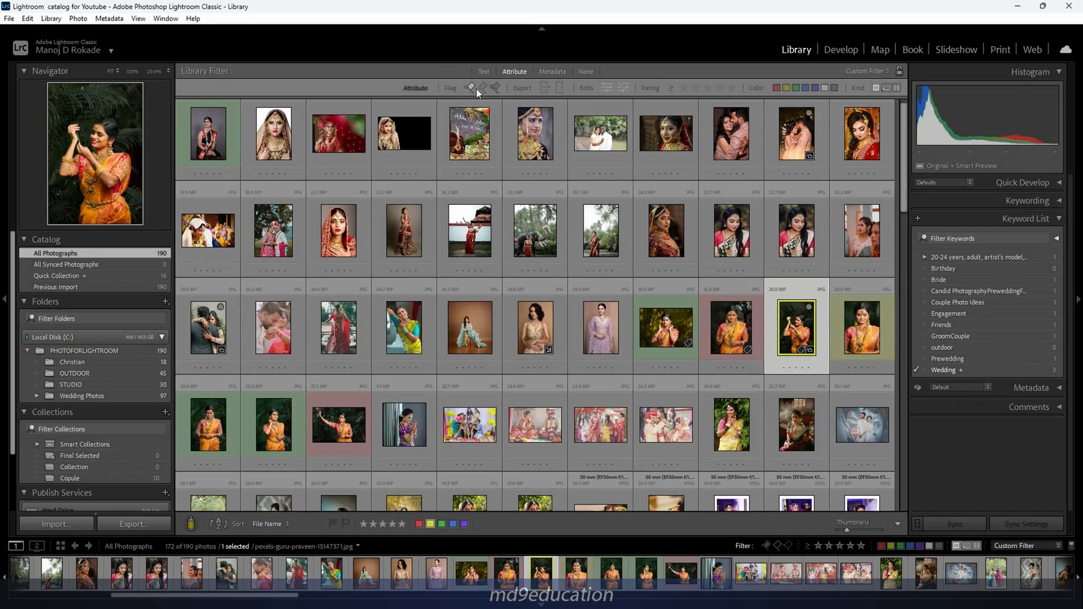
click(796, 88)
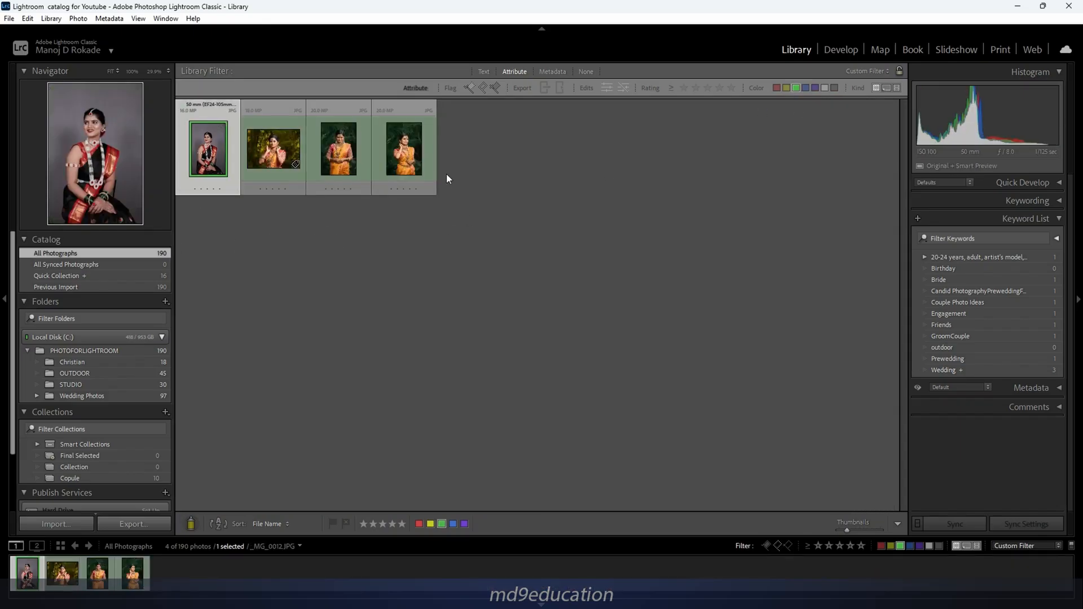
click(796, 87)
click(785, 88)
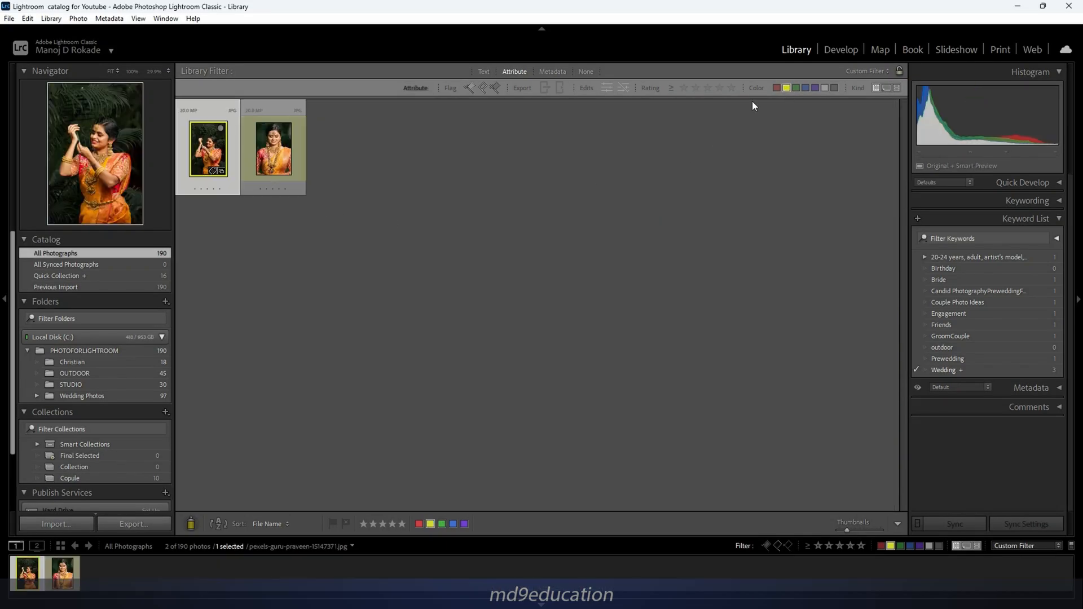
click(786, 88)
click(777, 88)
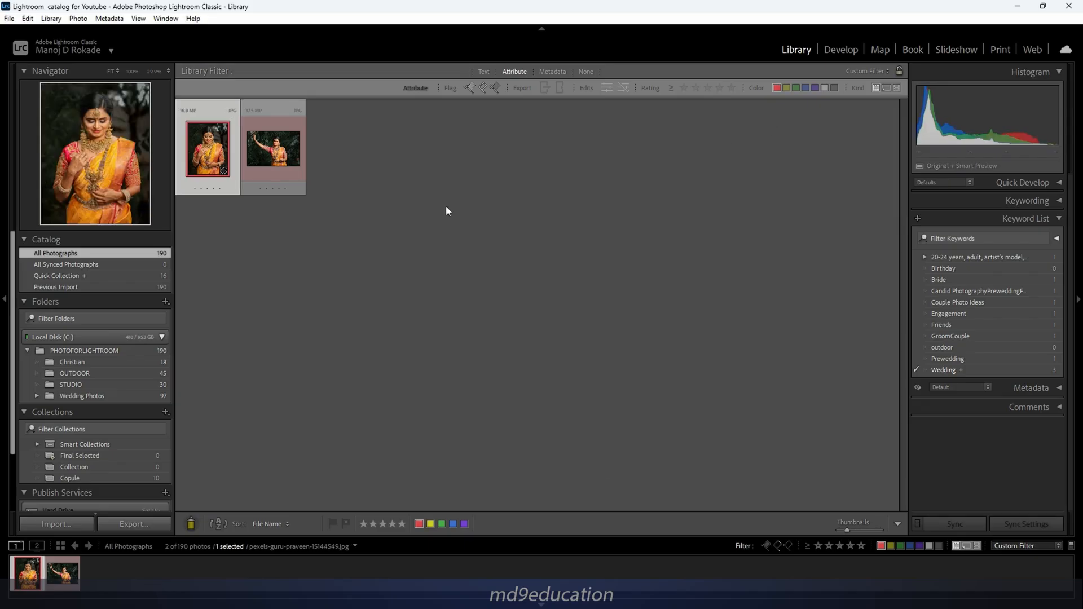
click(776, 88)
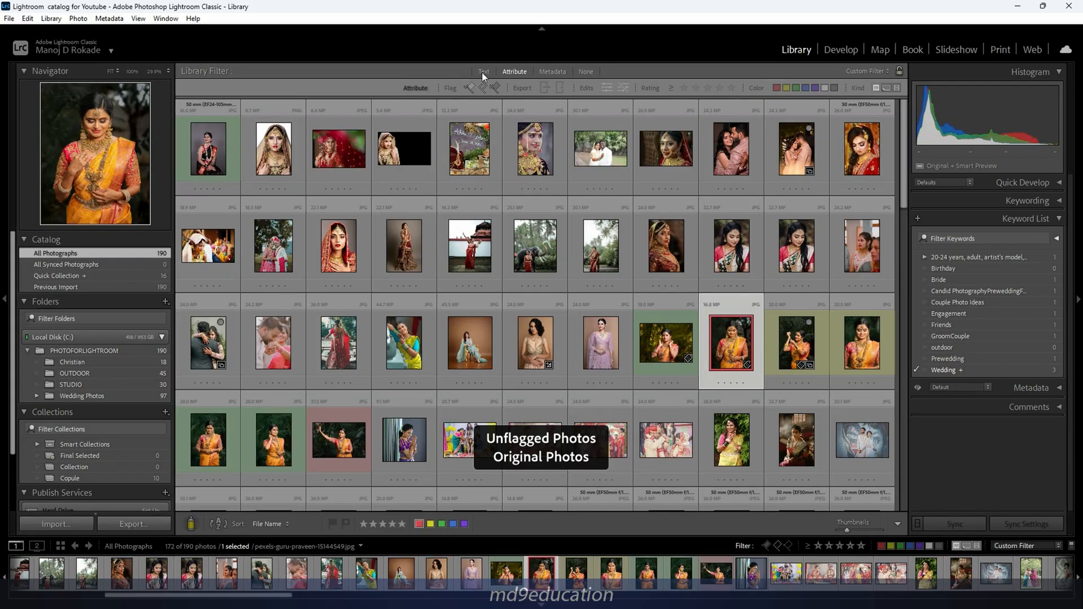
- Turn off all library filters and add the Rotate controls to the toolbar
click(483, 71)
click(585, 71)
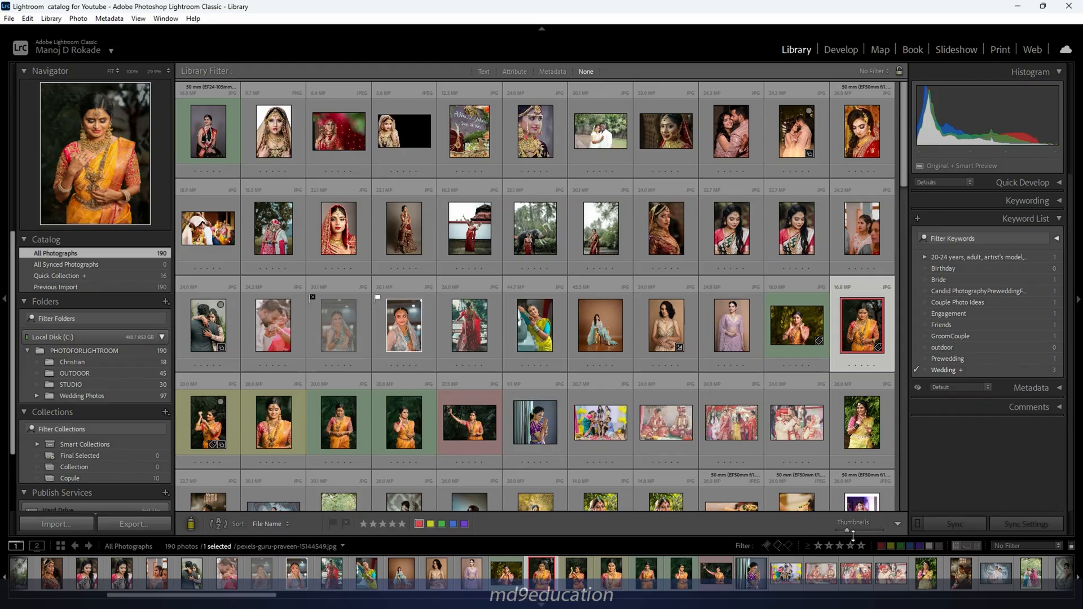
click(896, 524)
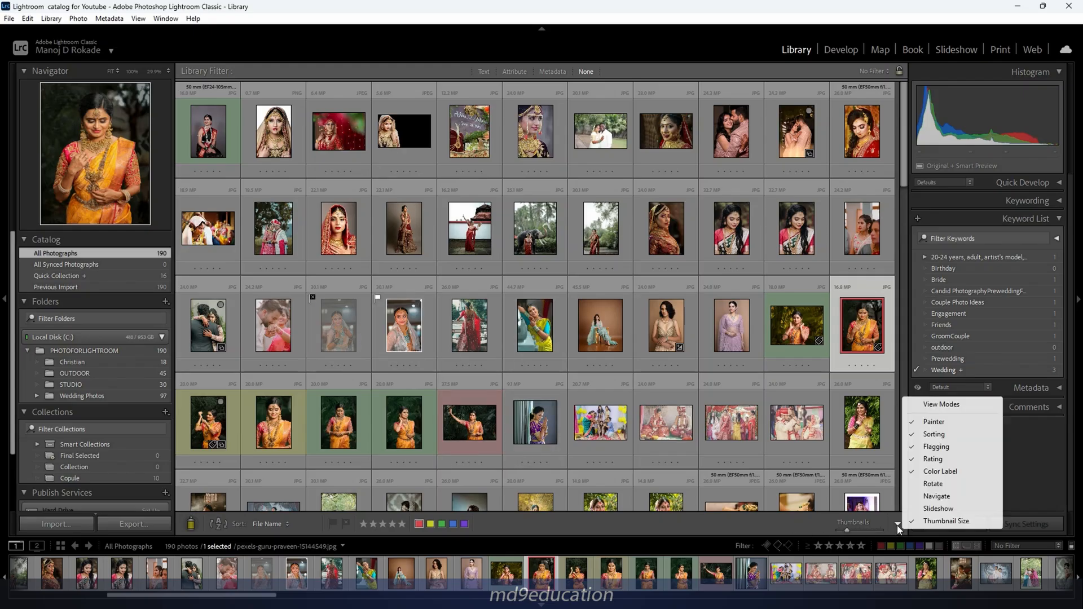
click(949, 485)
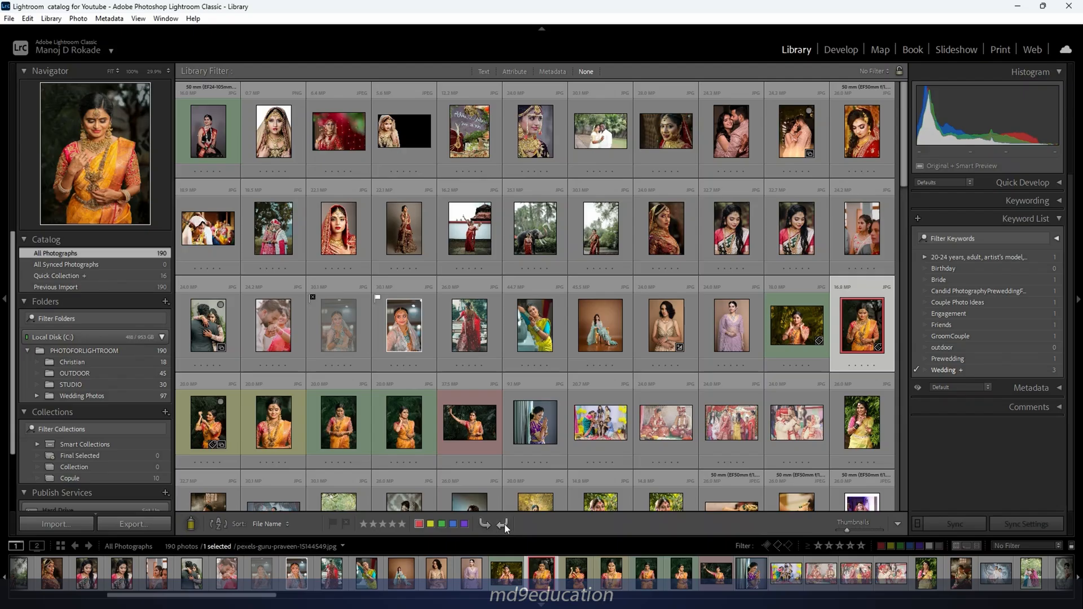
- Rotate the fifth photo of the second row a quarter turn counterclockwise, then rotate it back clockwise
click(470, 231)
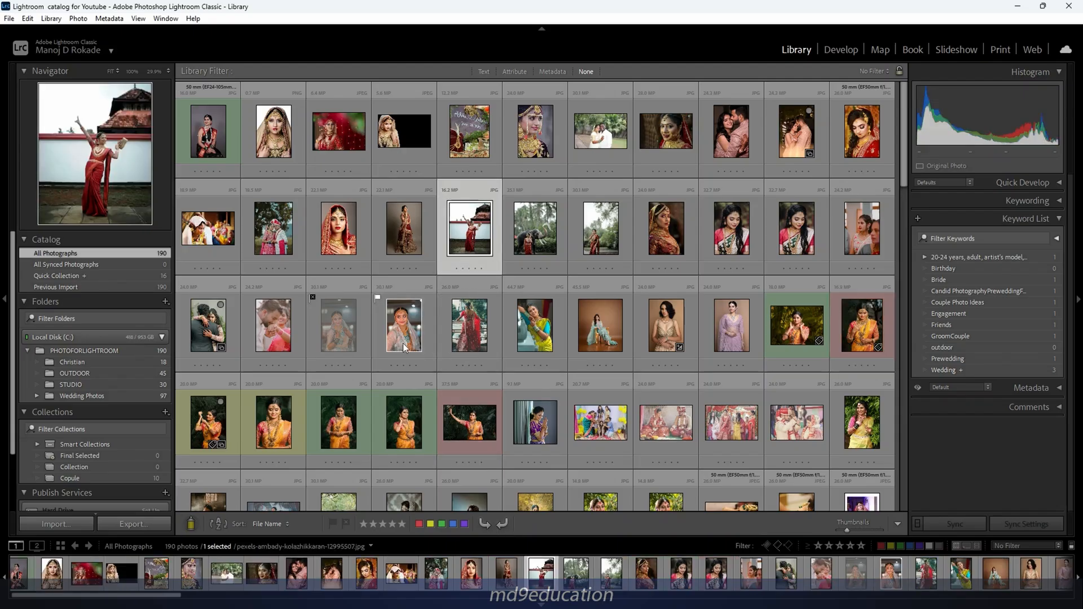
key(ctrl+bracketleft)
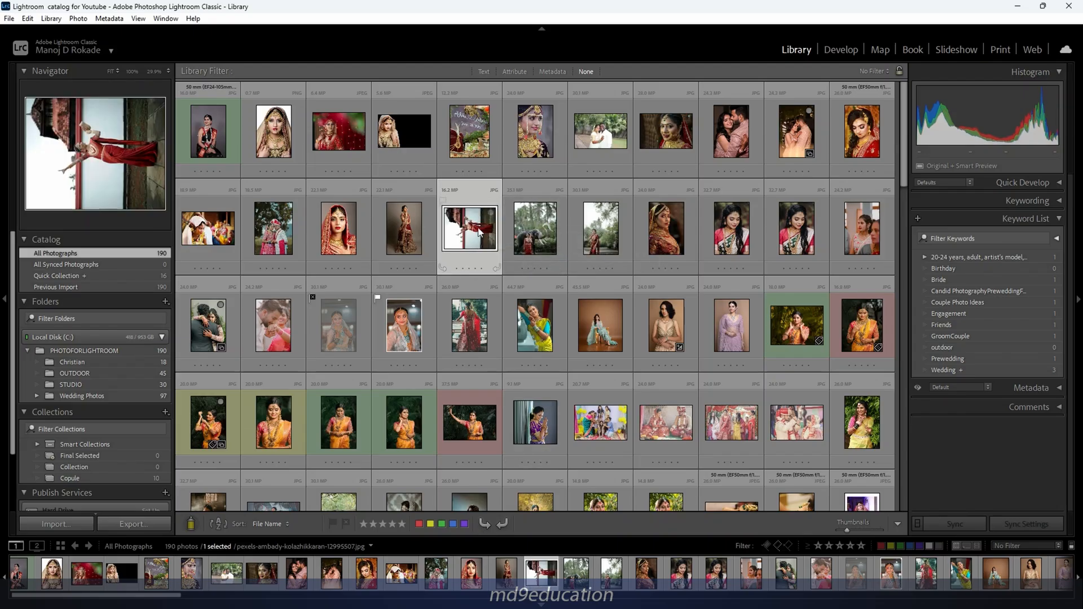
right_click(540, 581)
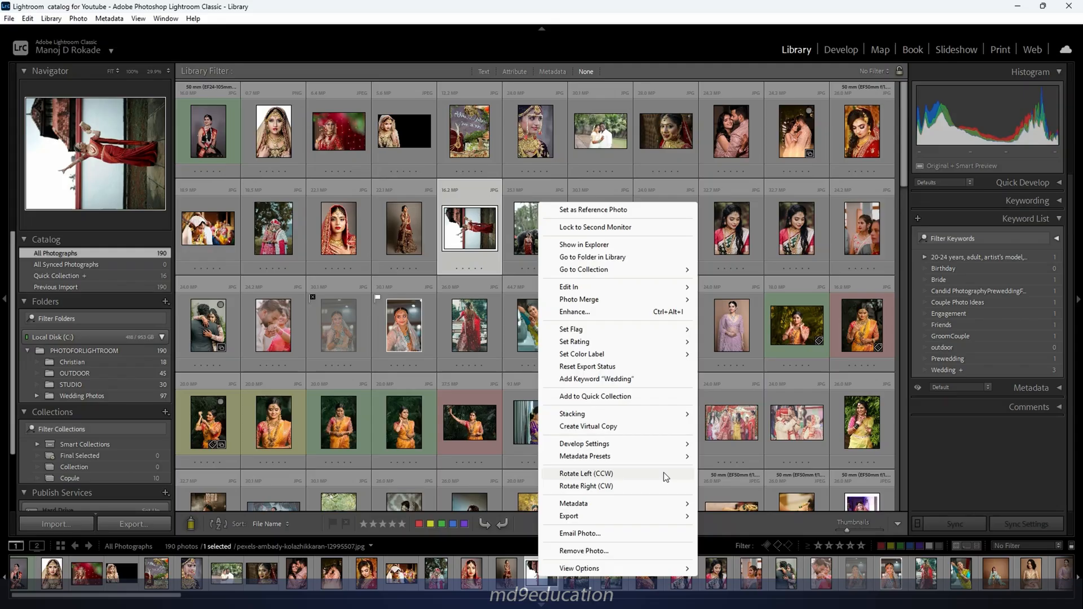
click(658, 487)
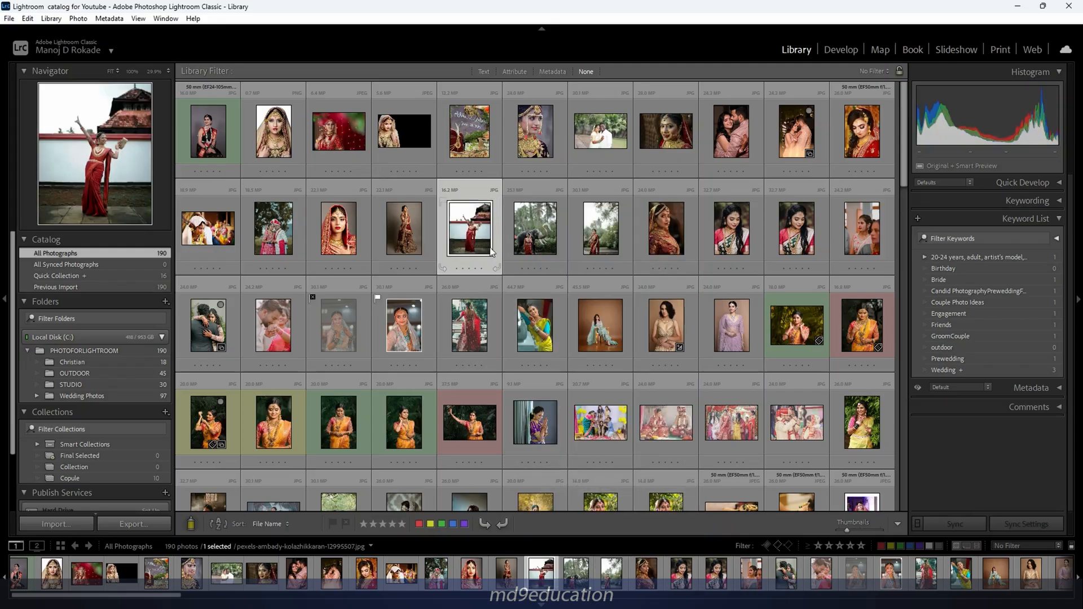
- Rotate the selected photo counterclockwise through four quarter turns using the controls on its grid cell
click(441, 269)
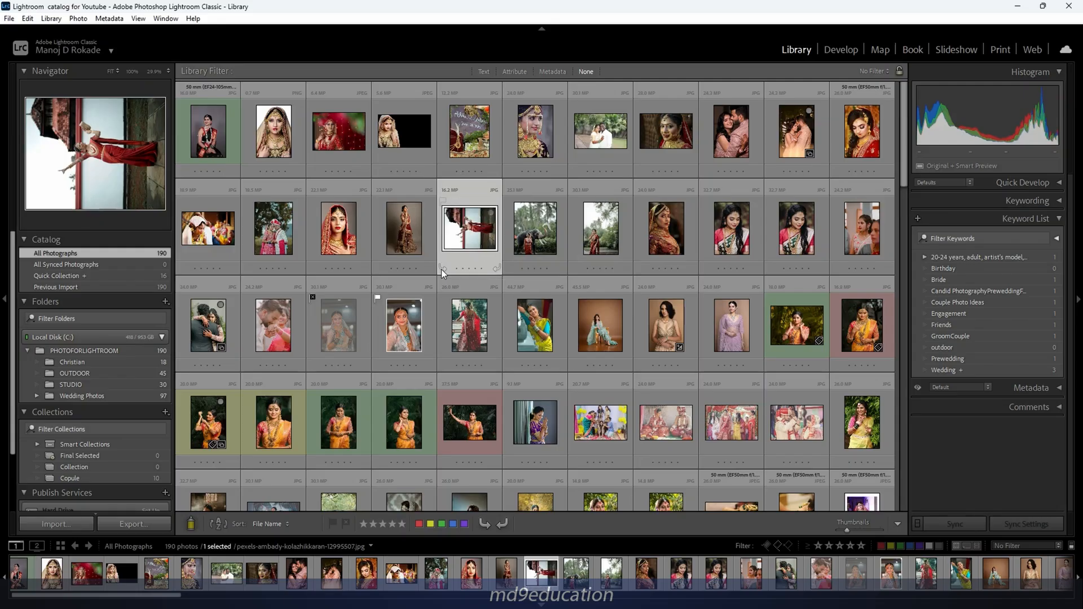
click(441, 269)
click(441, 269)
click(441, 268)
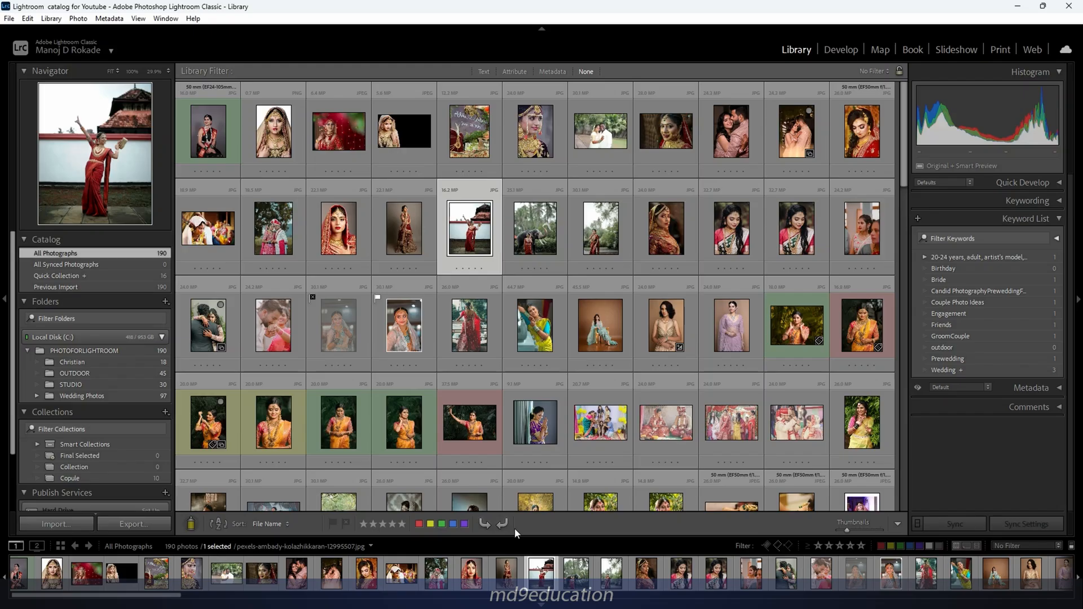
- Hide the toolbar's Thumbnail Size slider, show it again, and review the other toolbar content options
click(896, 522)
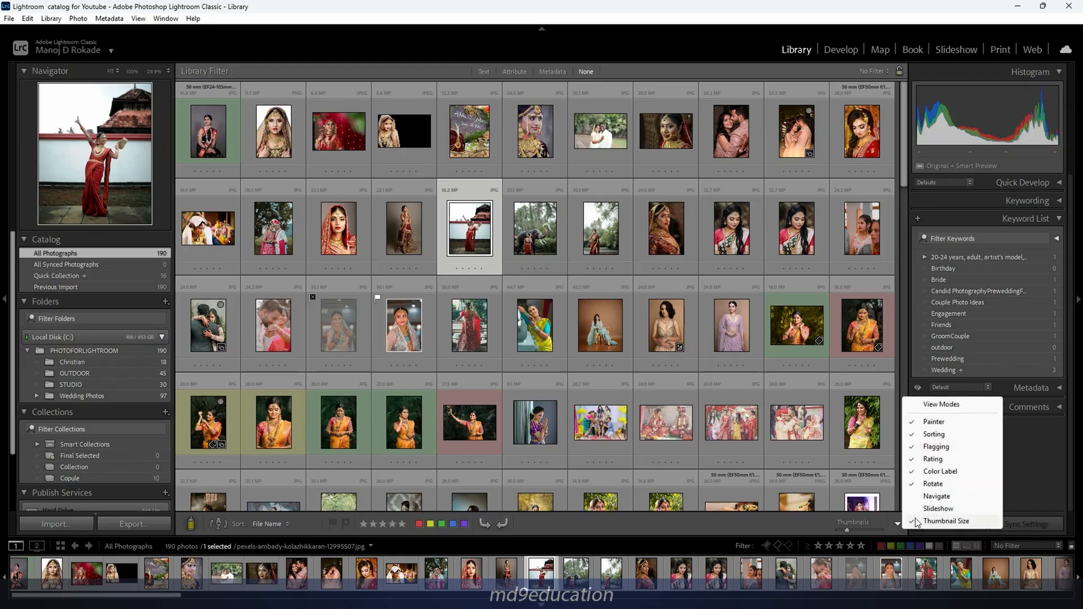
click(915, 520)
click(897, 523)
click(942, 522)
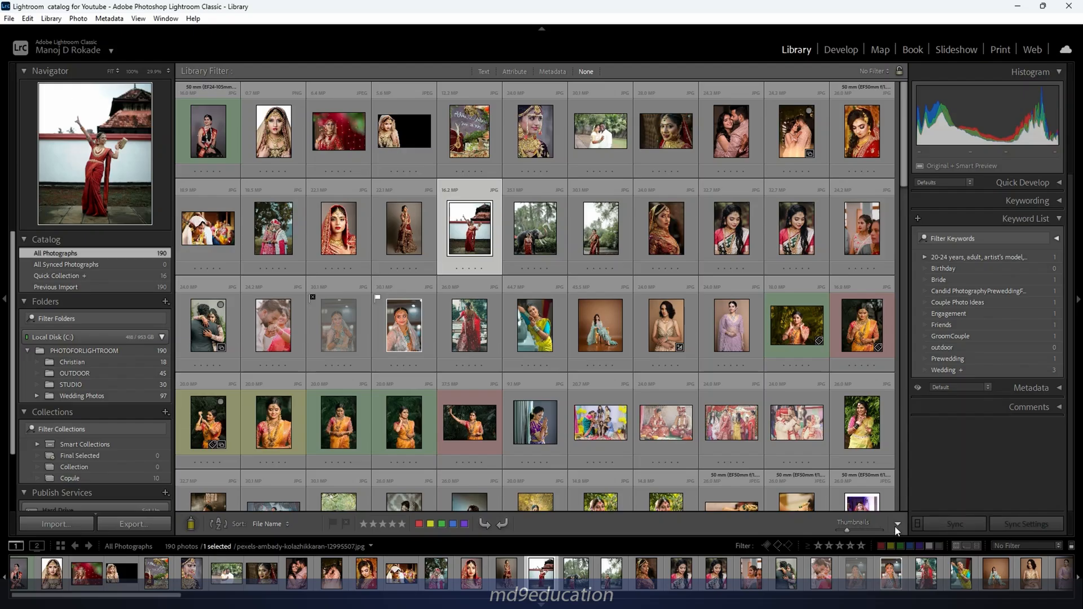
click(898, 523)
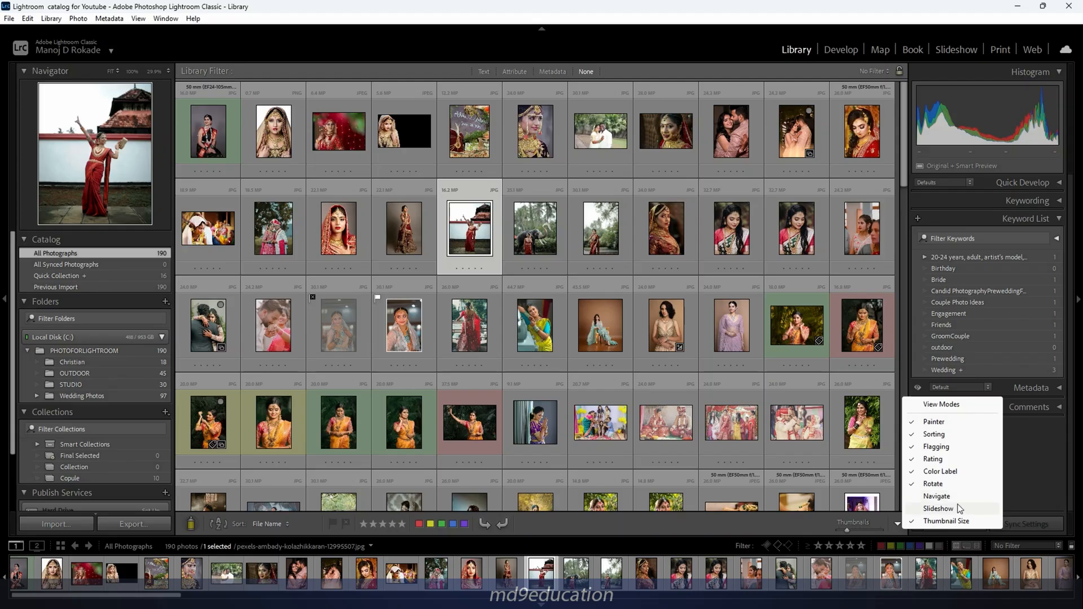
click(679, 523)
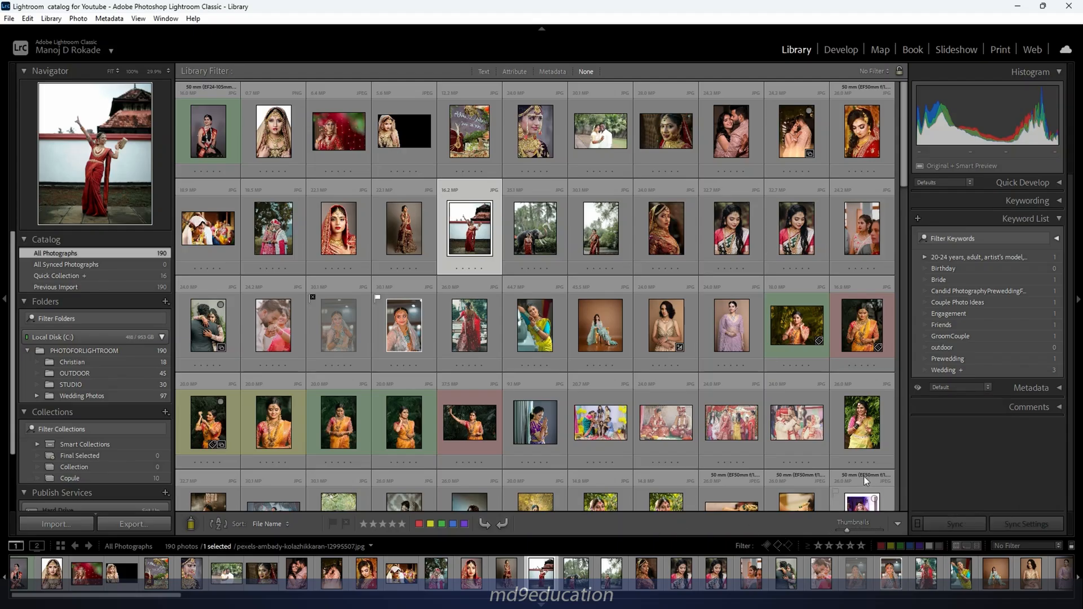
- Select the photo directly below the current one and turn the library filter back on with its Text and Attribute options
key(Down)
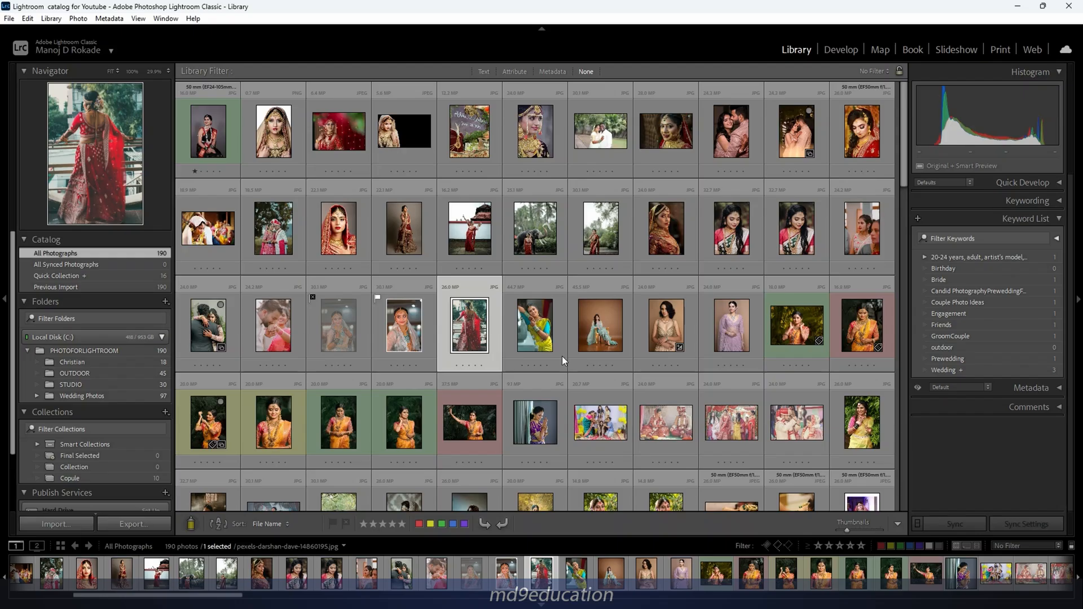
key(ctrl+l)
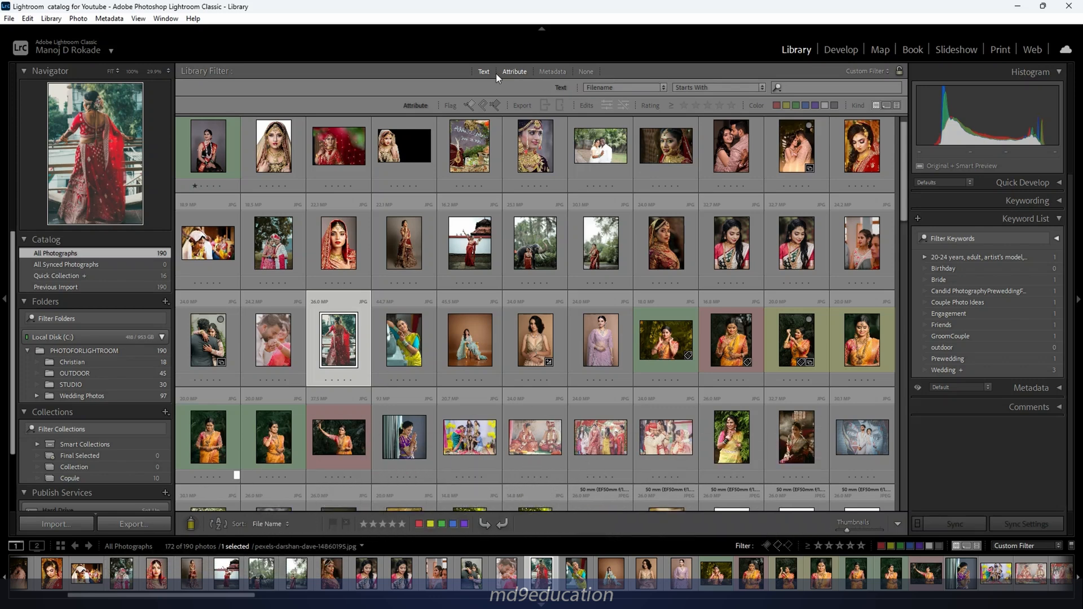
- Examine the text filter's searchable fields and its matching rules
click(644, 87)
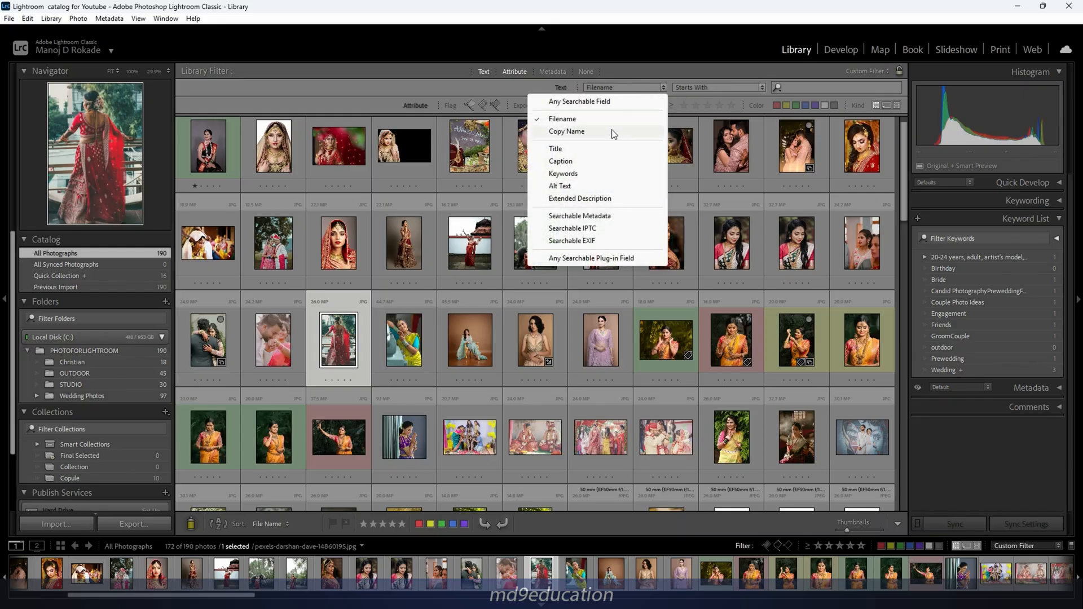
click(684, 66)
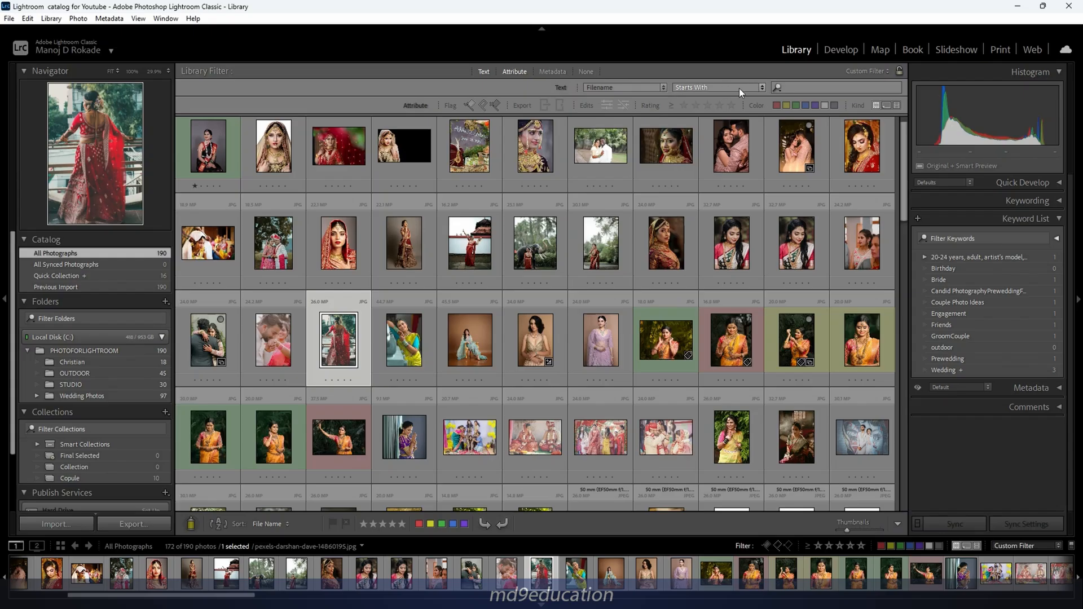
click(739, 88)
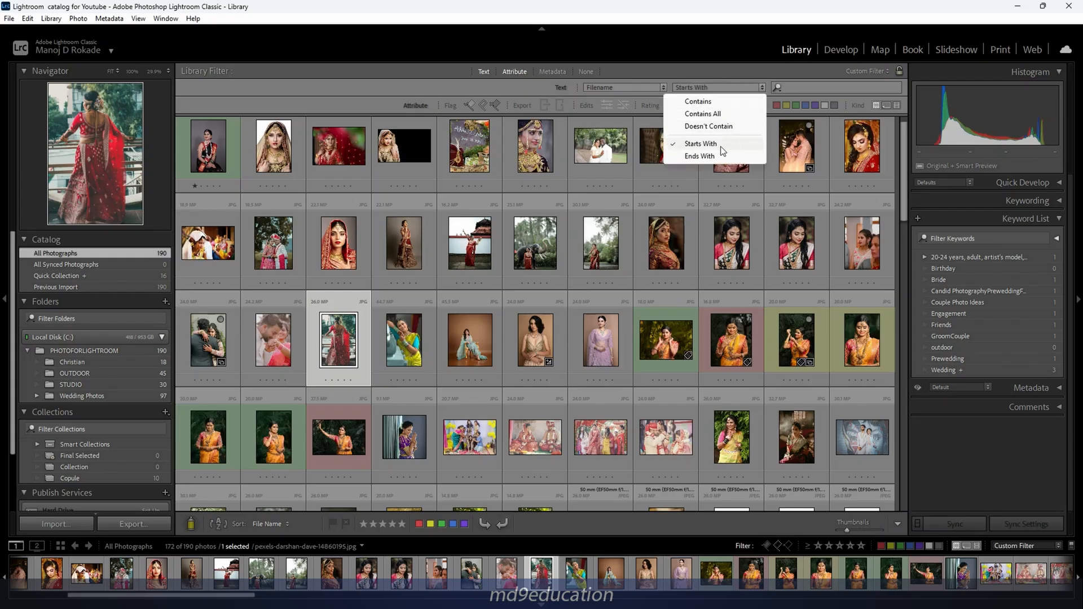
click(740, 70)
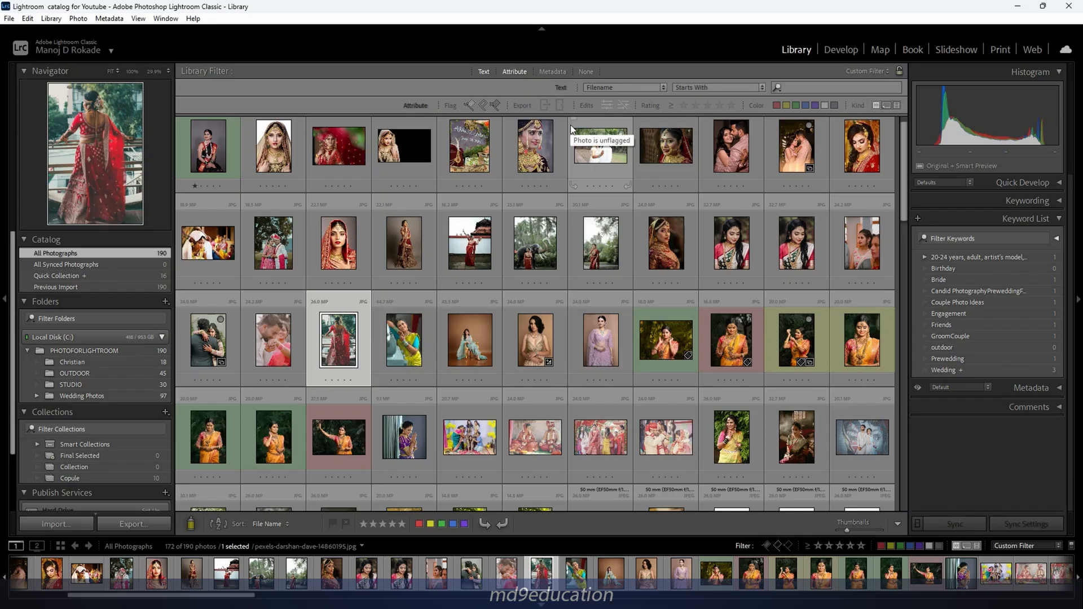
- Filter the photos by a rating of one star or higher, then clear the rating filter
click(682, 106)
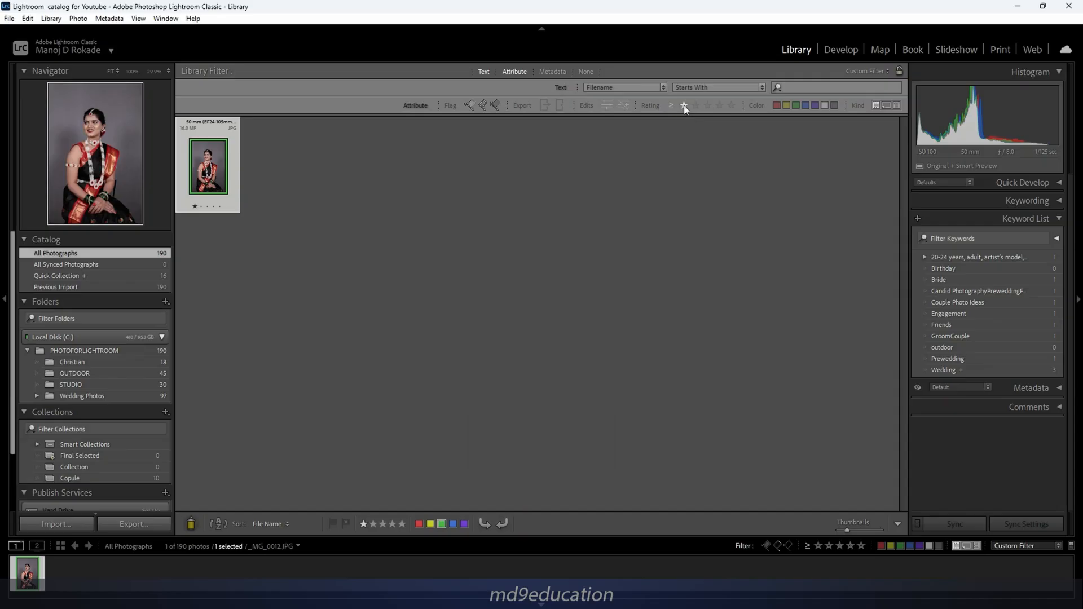
click(684, 106)
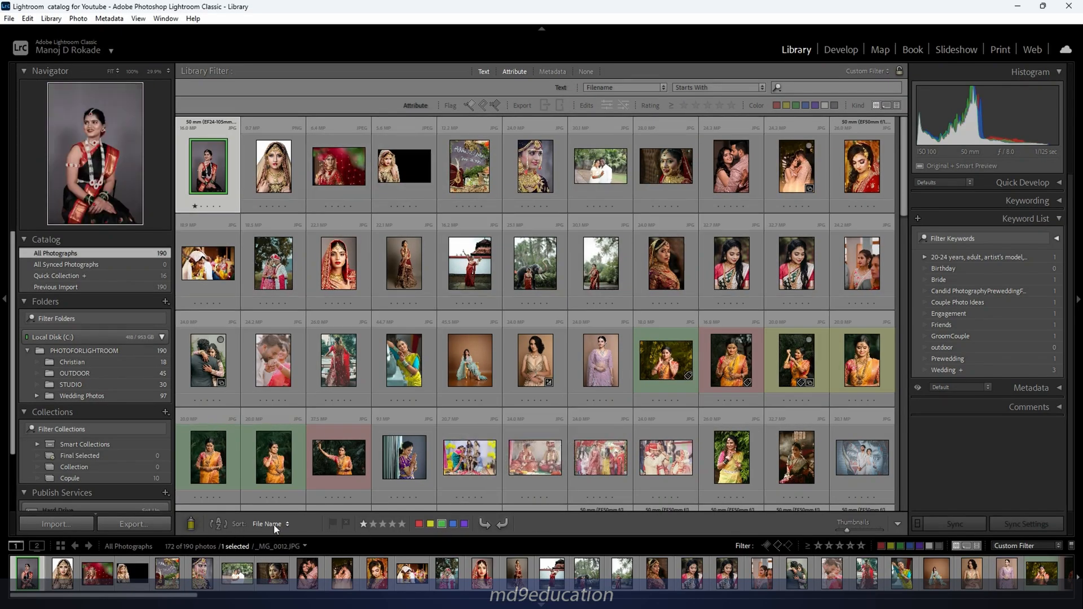
click(364, 524)
click(362, 524)
- Use the Painter tool set to Rating to give one star to the second through tenth photos of the second row
click(190, 526)
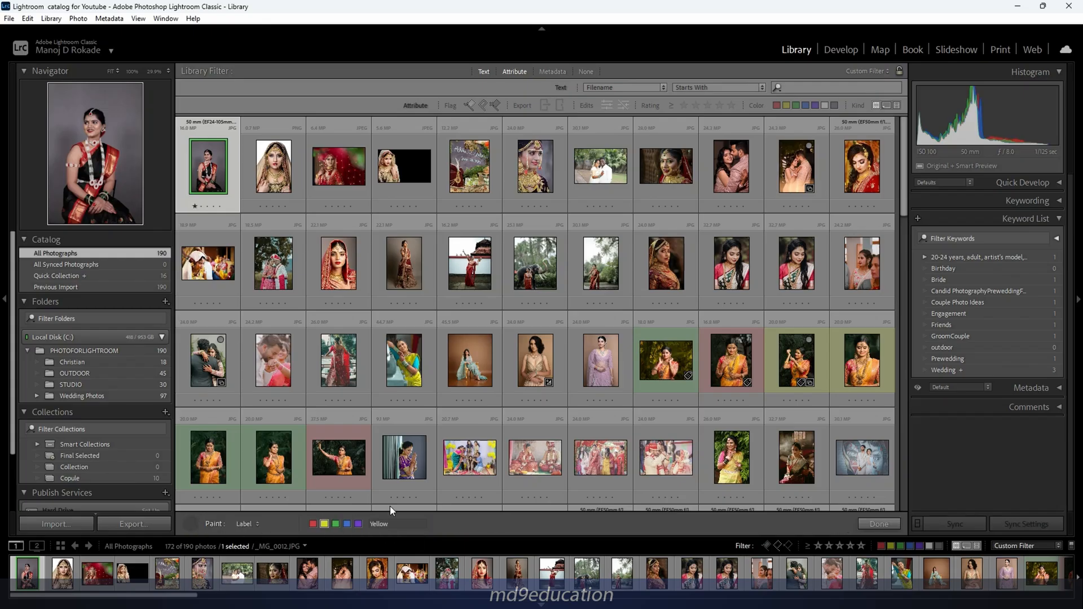
click(248, 524)
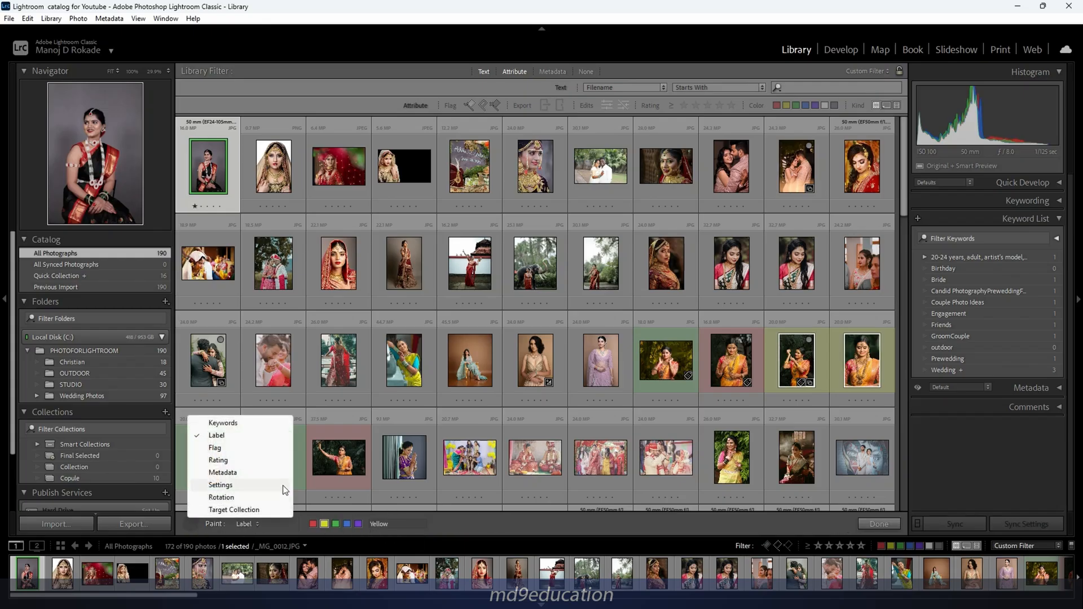
click(226, 460)
click(311, 525)
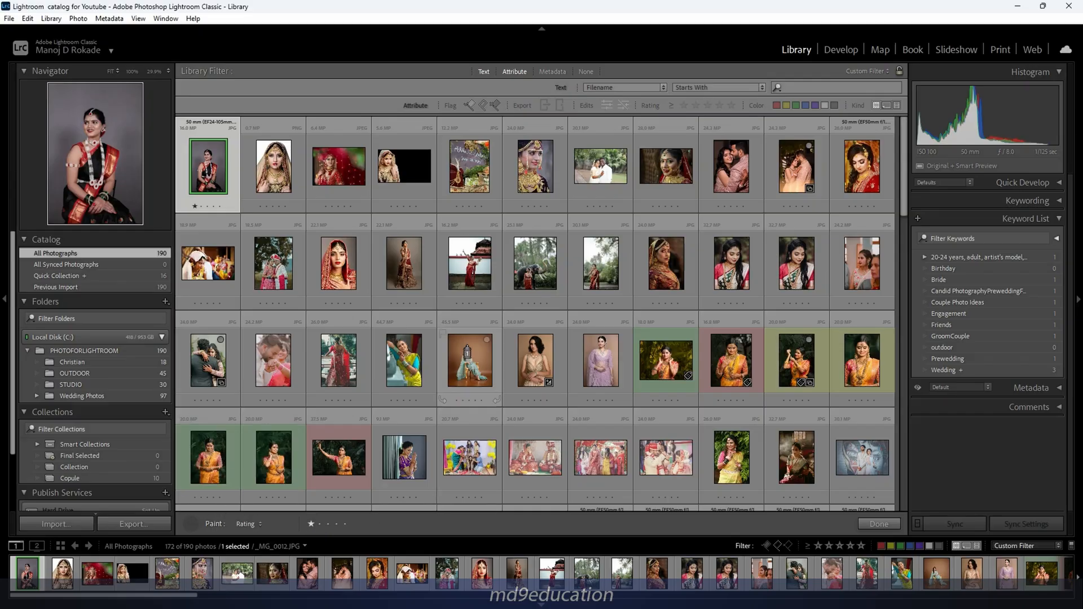
click(252, 264)
drag(252, 264, 795, 264)
- Paint two stars on the first seven photos of the third row and three stars on the first four of the fourth row
click(320, 524)
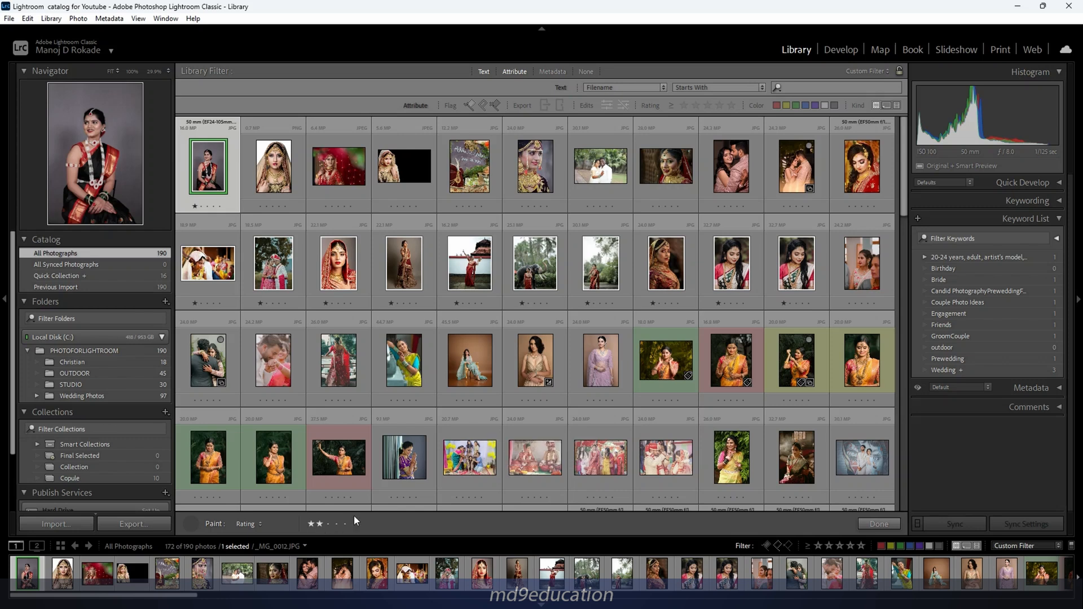
drag(208, 361, 614, 384)
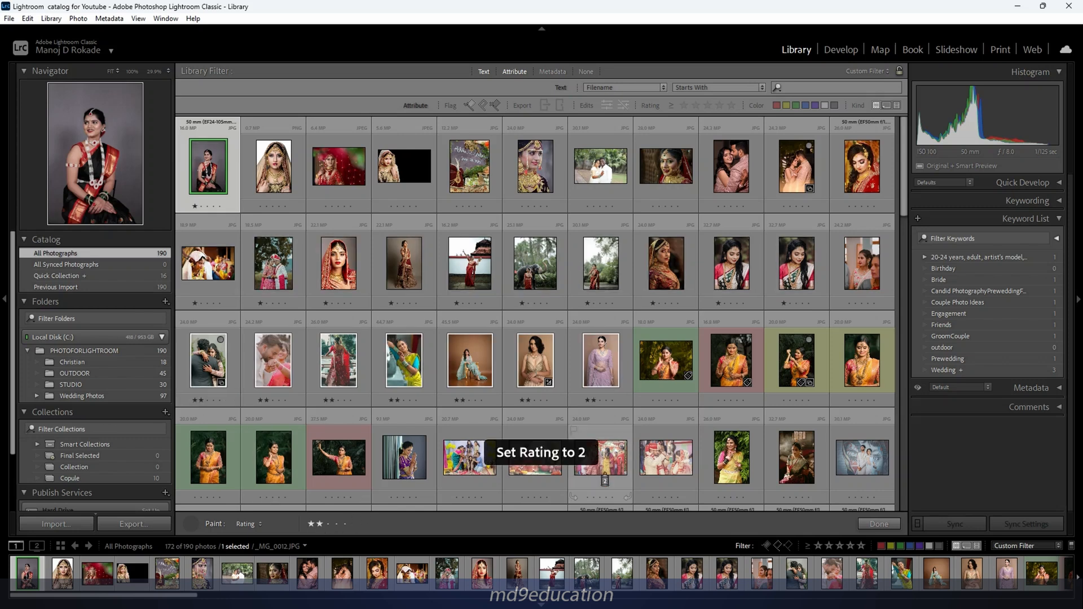
click(330, 523)
mouse_move(273, 474)
mouse_down()
mouse_move(272, 493)
mouse_move(209, 479)
mouse_move(404, 479)
mouse_up()
- Paint a four-star rating on the eighth through tenth photos of the fourth row
click(336, 524)
click(632, 479)
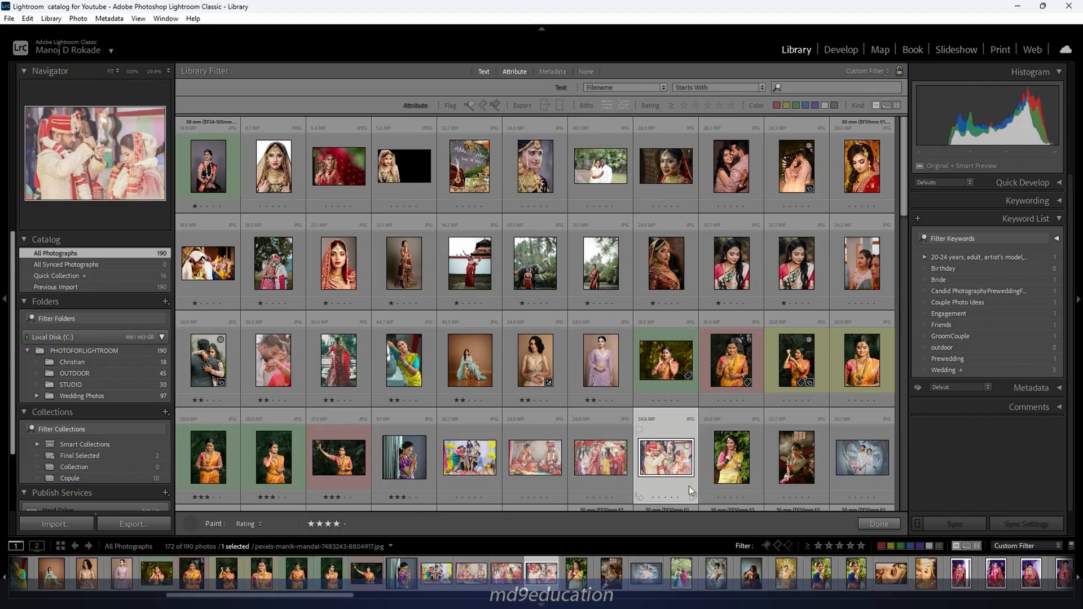
drag(683, 473, 802, 465)
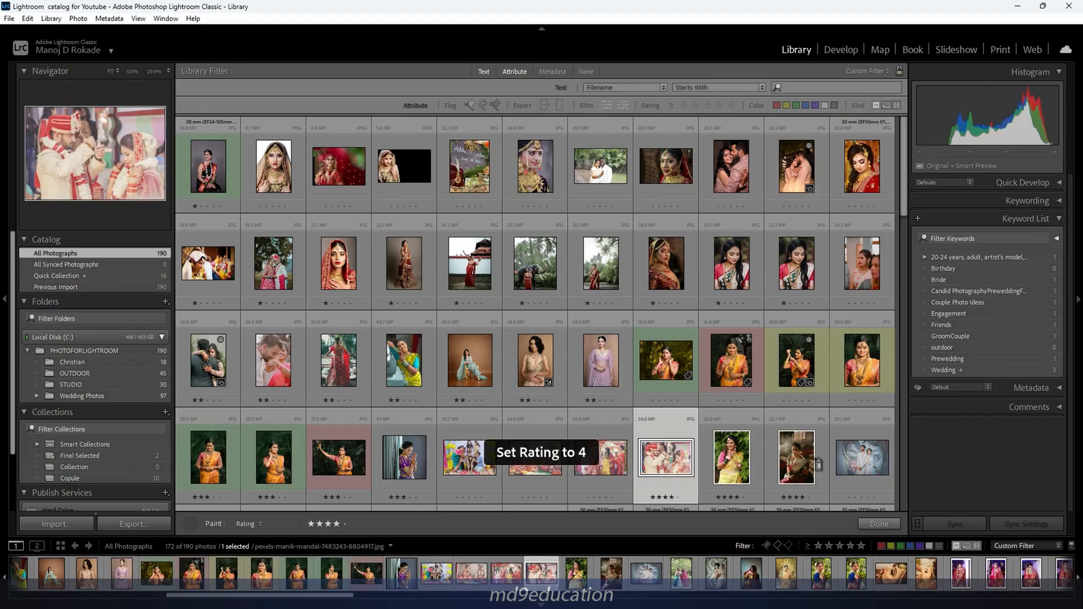
- Paint five stars on five consecutive bride portraits further down the grid, then put the Painter tool away
click(345, 524)
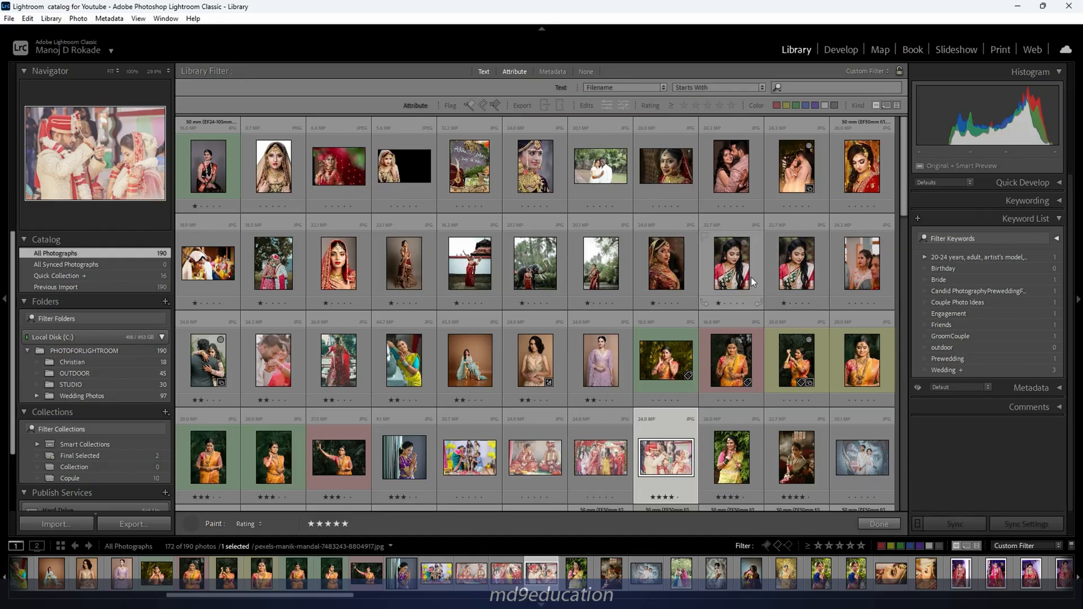
scroll(417, 423, down, 6)
drag(477, 460, 745, 452)
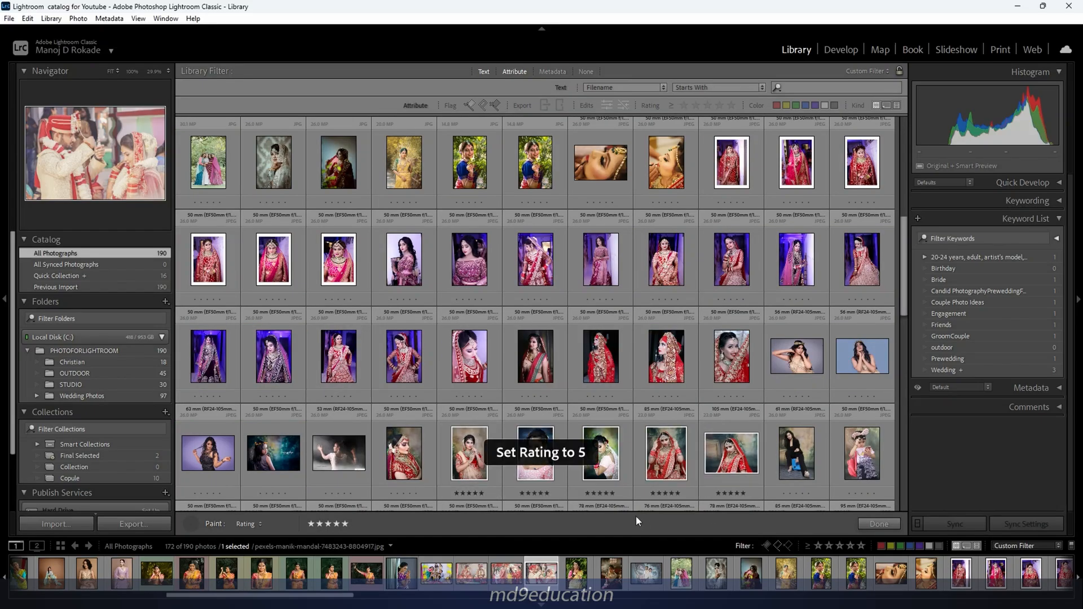
click(192, 524)
scroll(677, 237, up, 6)
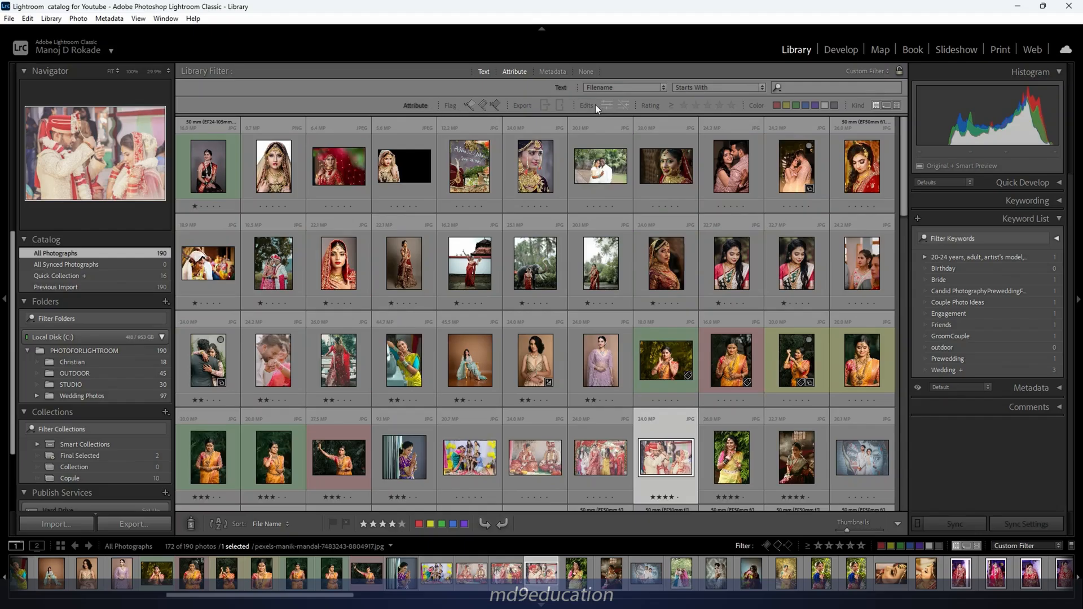
- Filter the photos by at least one, two, three and five stars in turn, then clear the rating filter
click(684, 106)
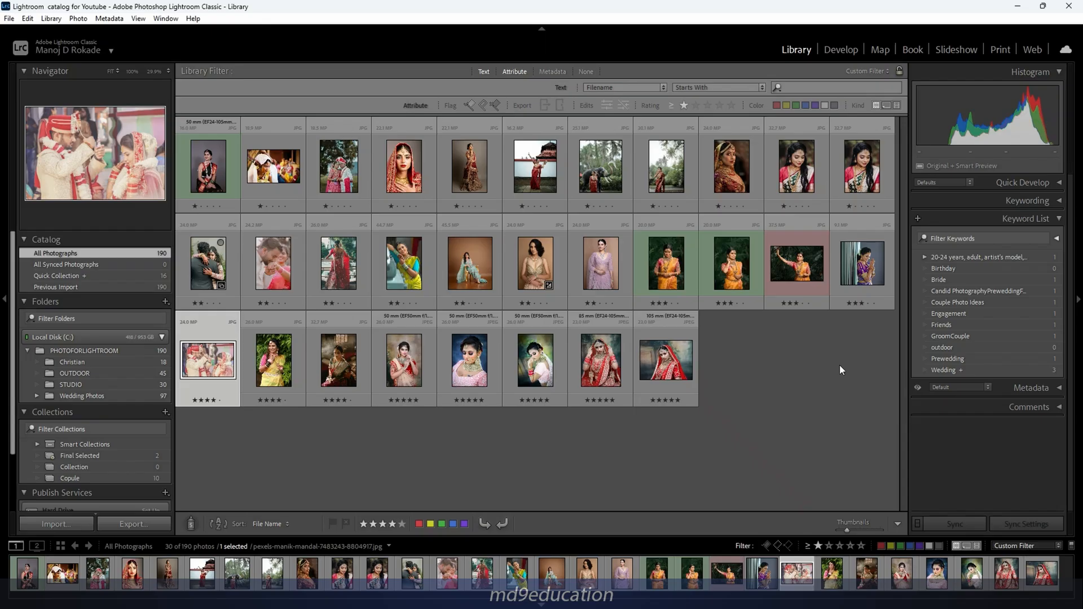
click(696, 106)
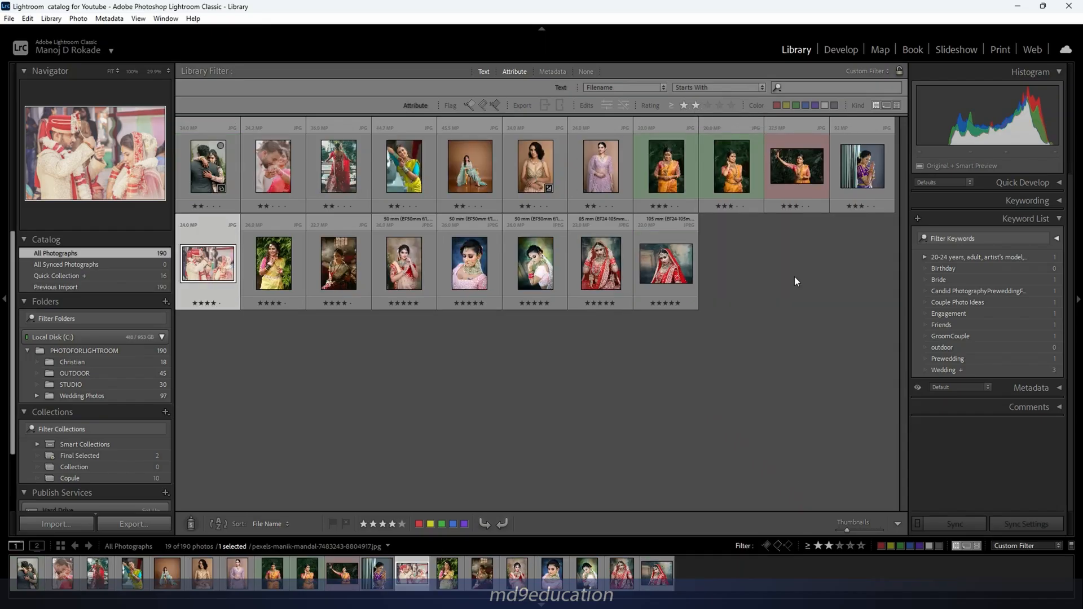
click(708, 106)
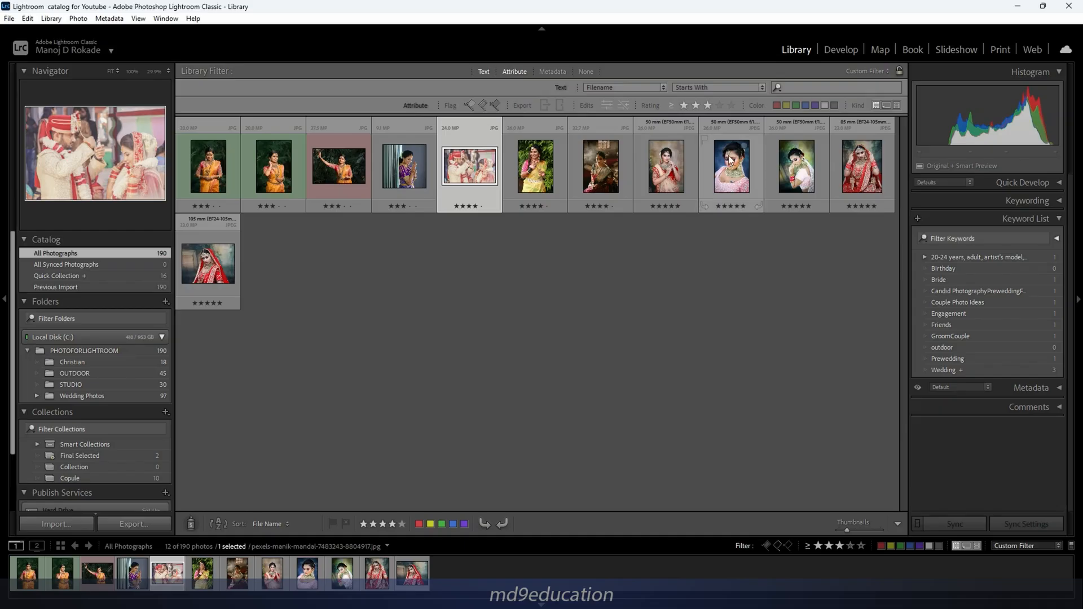
click(729, 106)
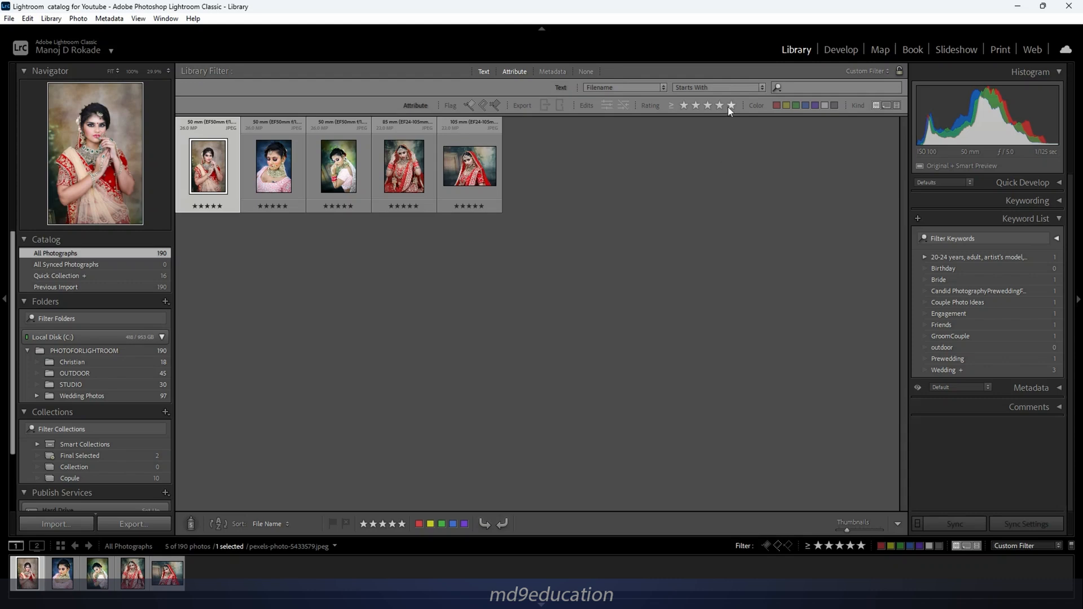
click(681, 106)
click(681, 107)
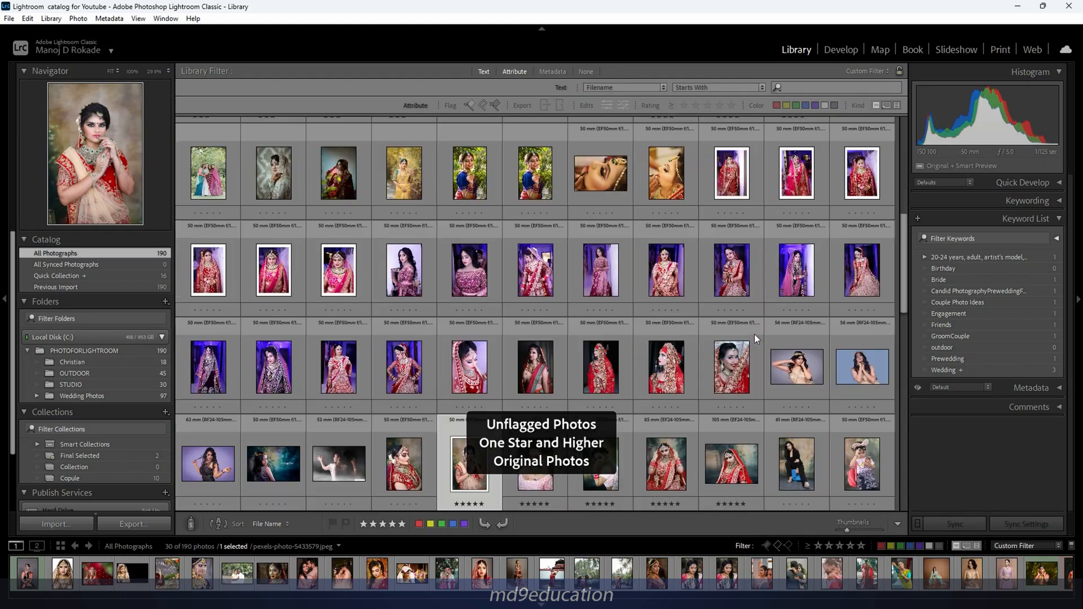
- Filter the photos by red, yellow and green color label in turn, clearing each color filter again
click(777, 106)
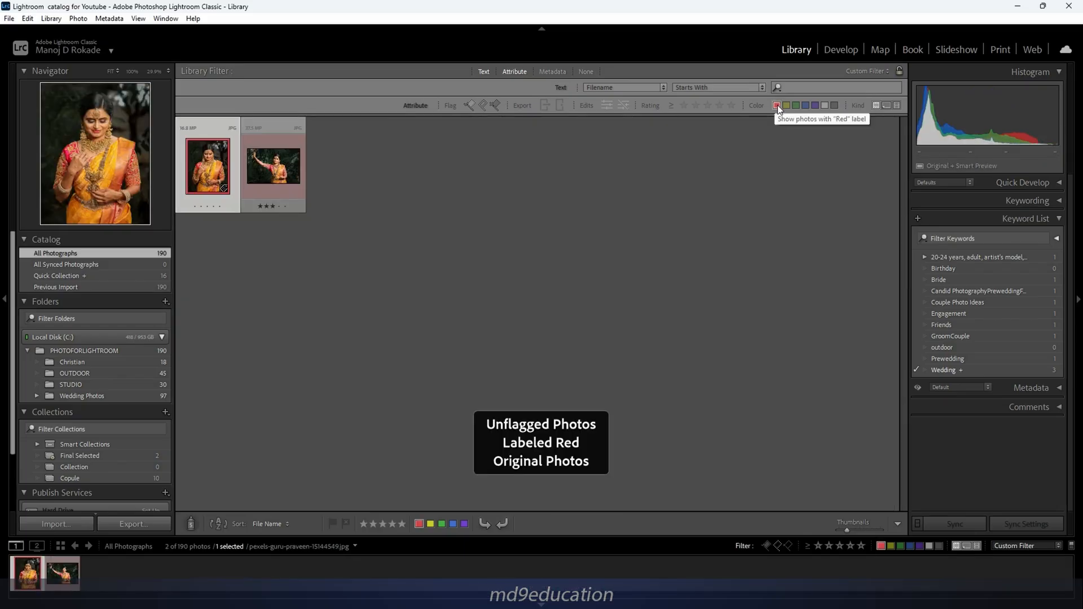
click(777, 106)
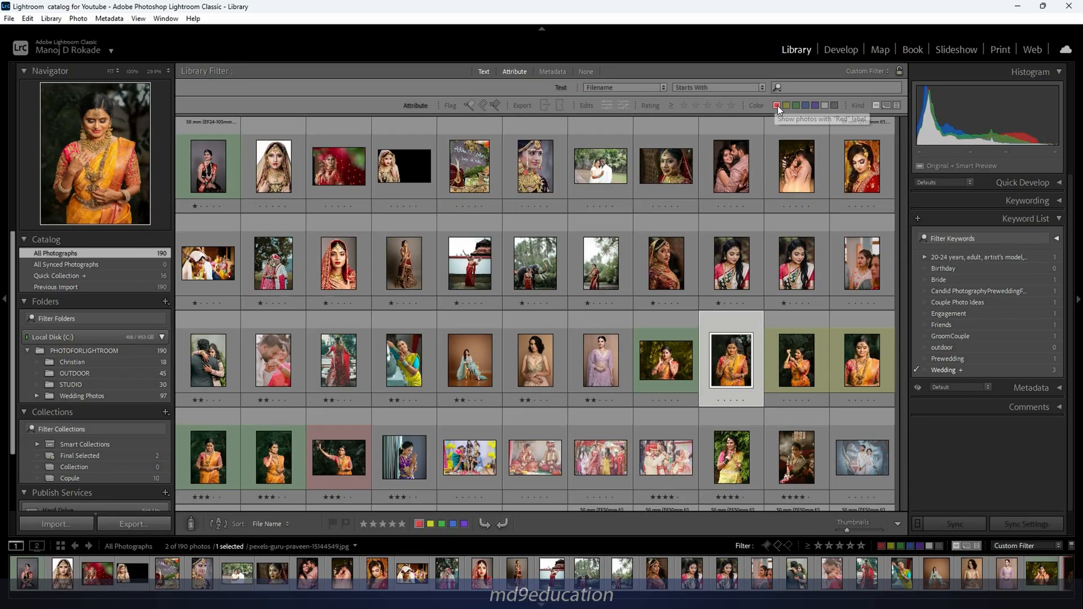
click(785, 105)
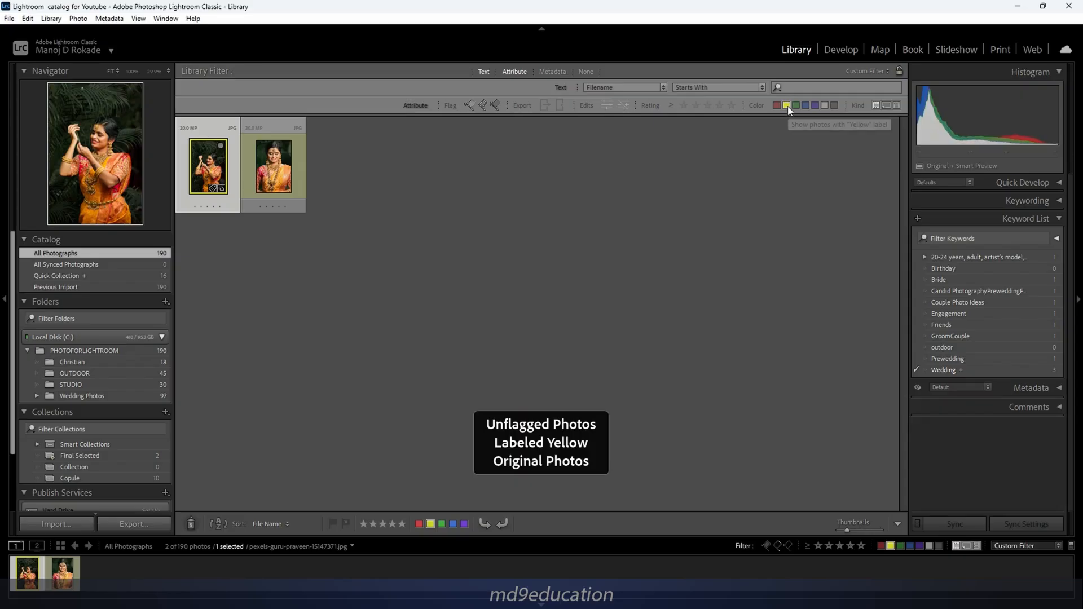
click(787, 106)
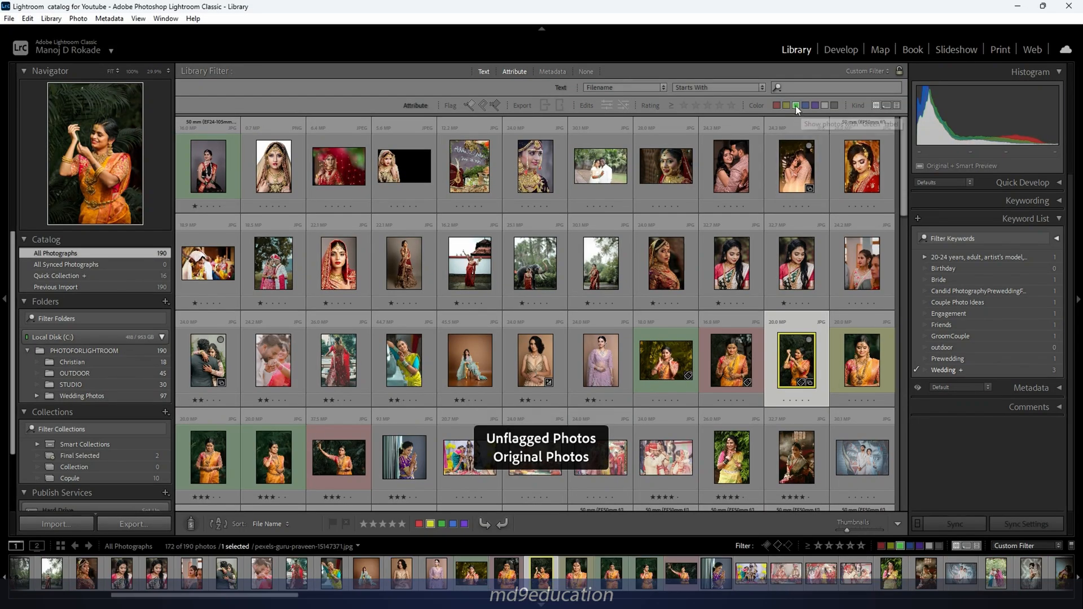
click(796, 106)
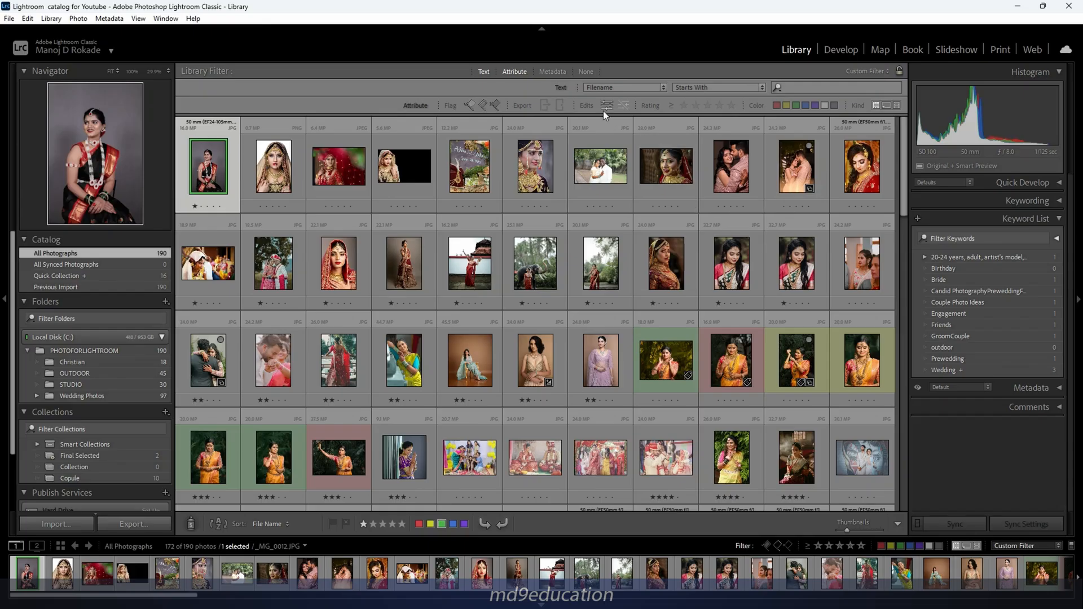
- Select the top four photos in the grid's eighth column and open them in the Develop module
click(608, 181)
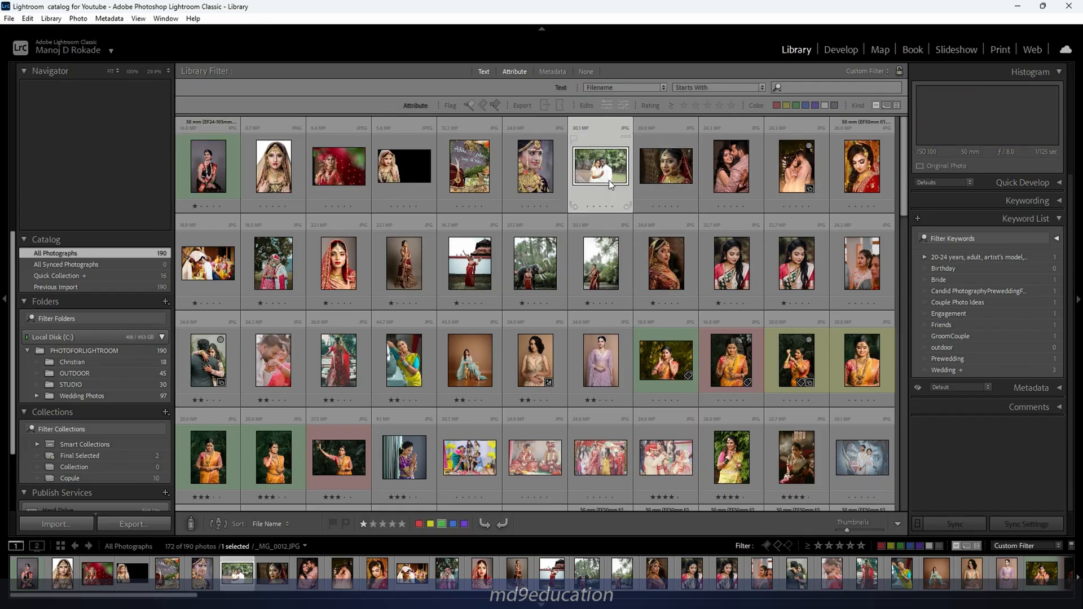
click(682, 177)
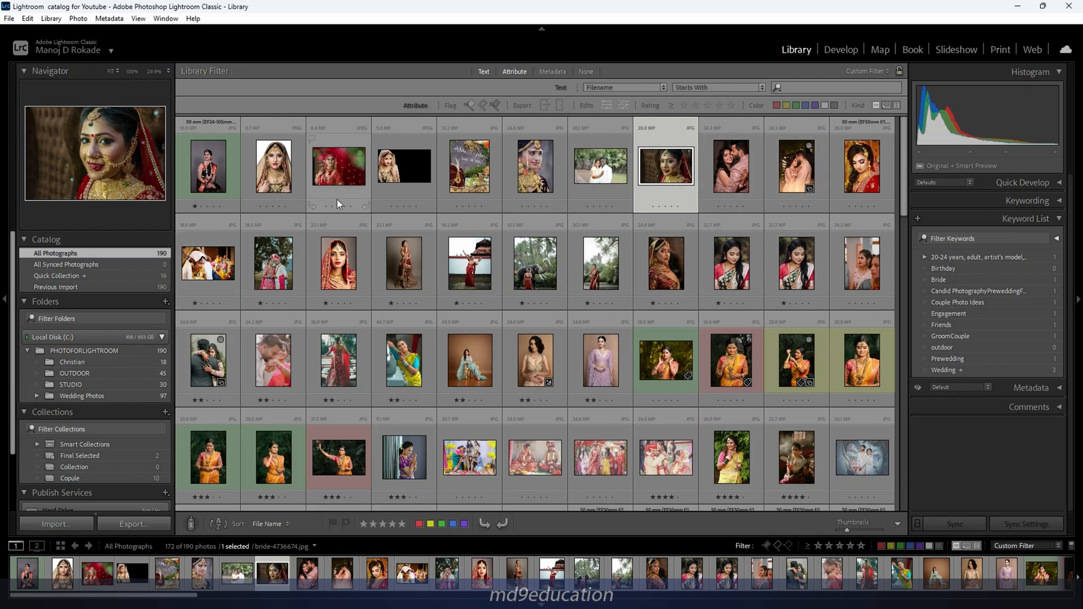
ctrl+click(663, 278)
ctrl+click(665, 361)
ctrl+click(665, 456)
click(840, 50)
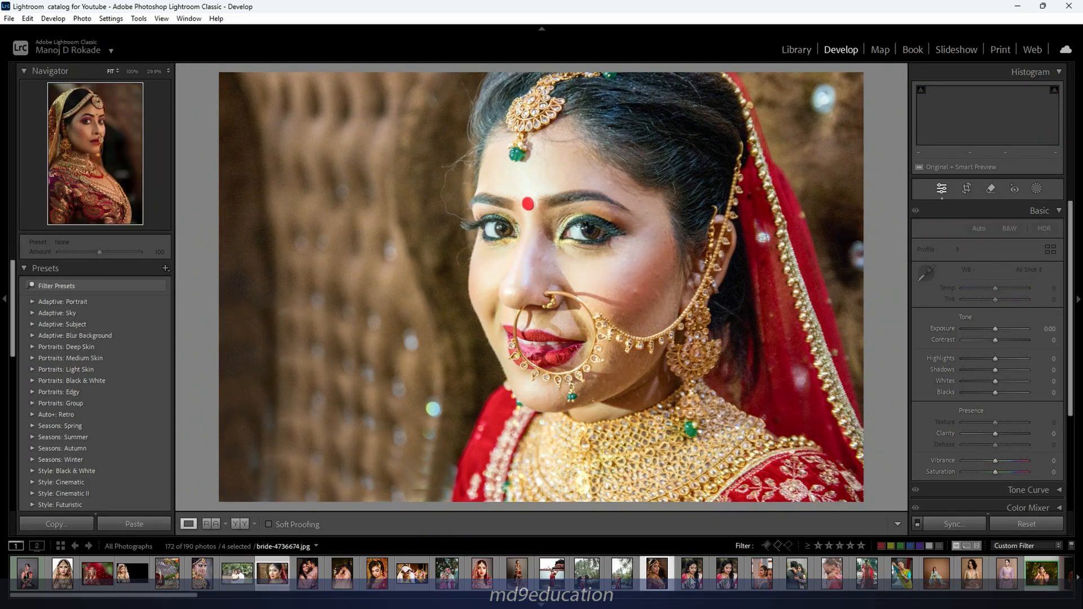
- Edit the selected photos, giving the wedding couple Temp +5, Exposure -1.05, Contrast -7, Highlights +98, Shadows +65, Whites +28, Blacks +46, Texture +60 and Dehaze +63
key(Right)
key(Right)
key(Right)
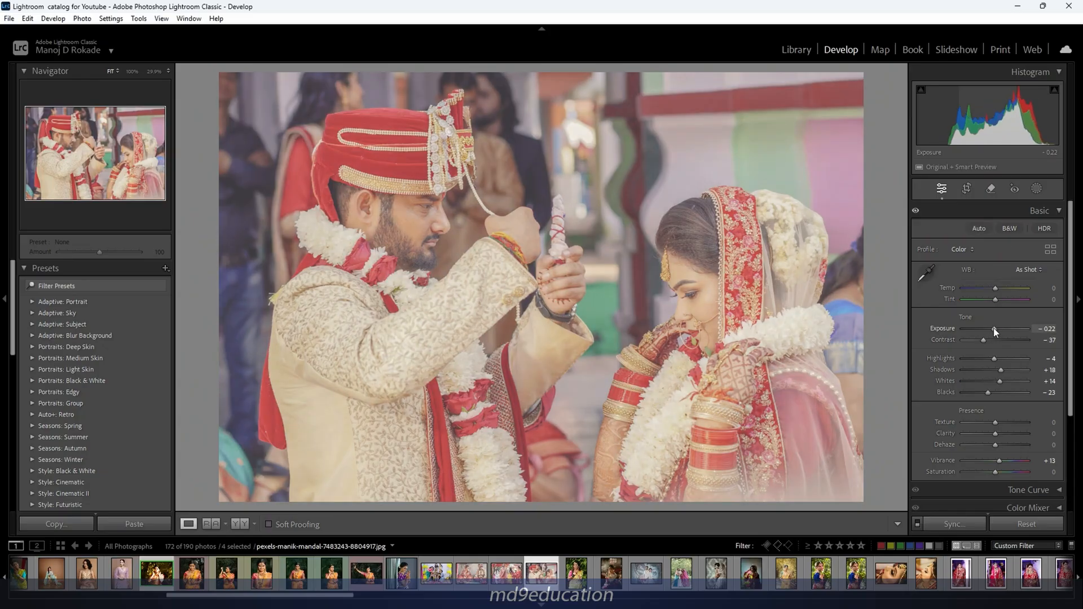
key(ctrl+shift+v)
mouse_move(994, 444)
mouse_down()
mouse_move(979, 445)
mouse_move(1014, 444)
mouse_up()
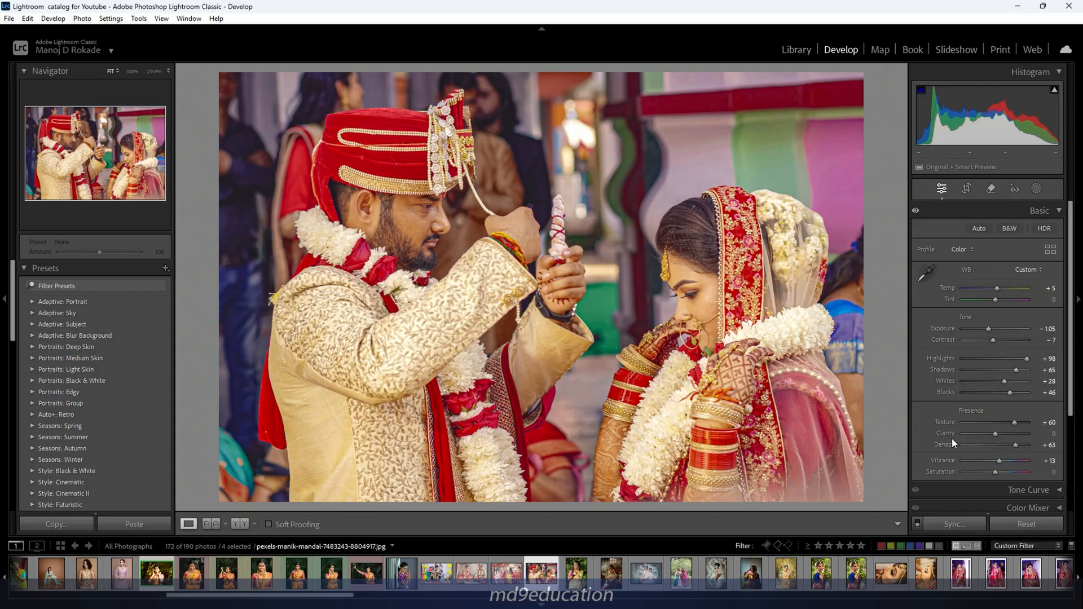
- Return to the Library and filter for edited photos only, then turn all library filters off
click(800, 49)
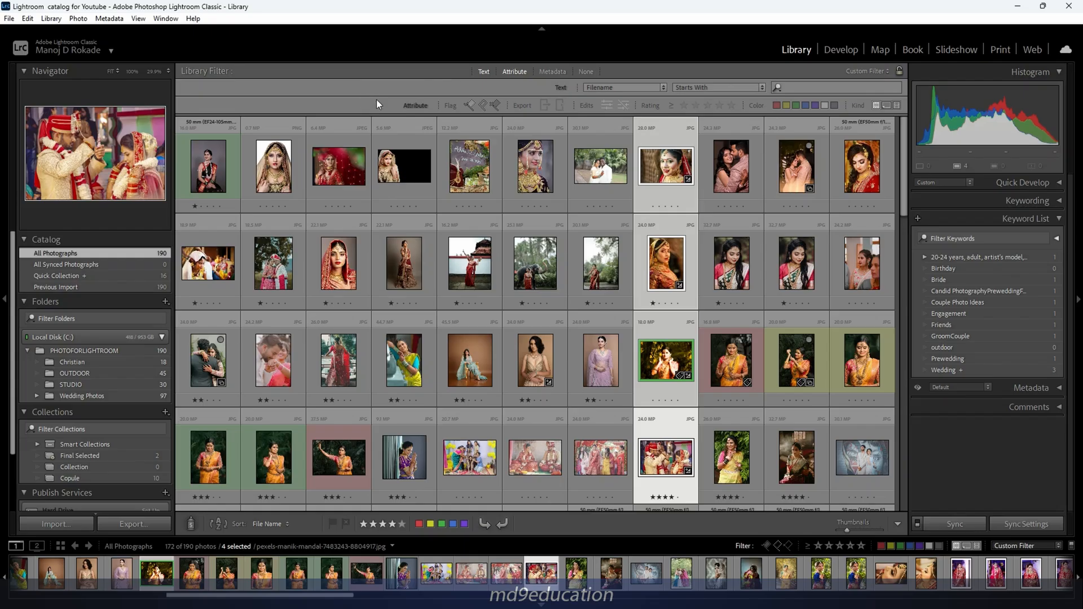
click(605, 105)
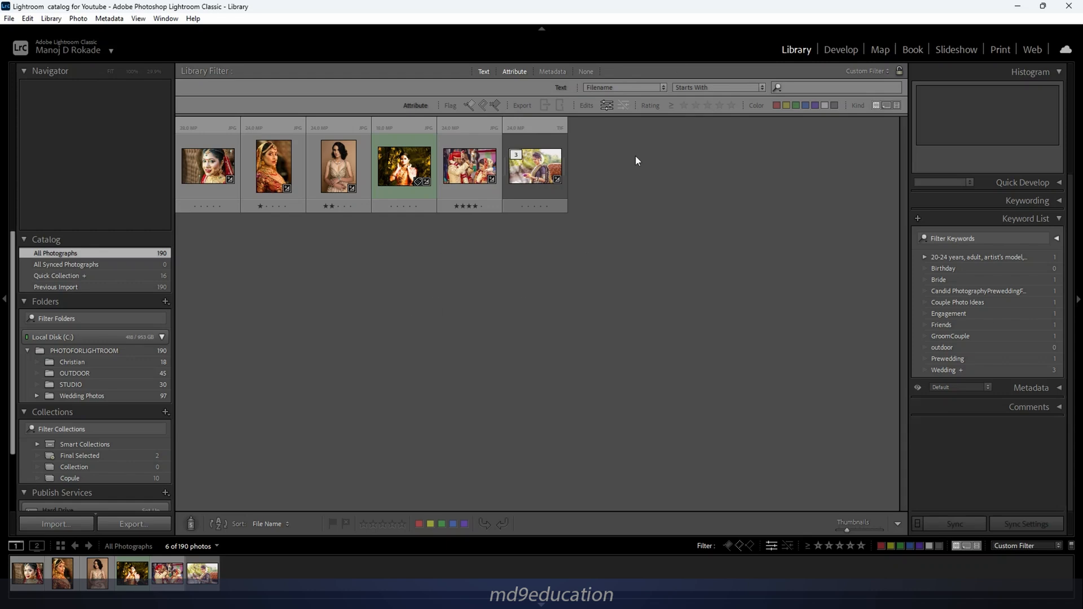
key(ctrl+l)
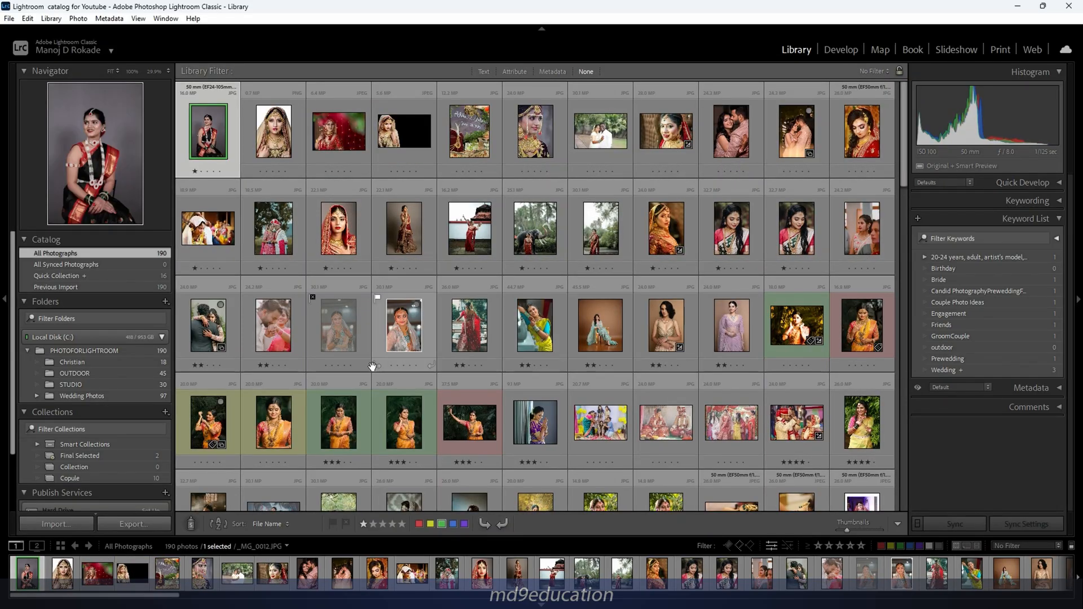
click(461, 364)
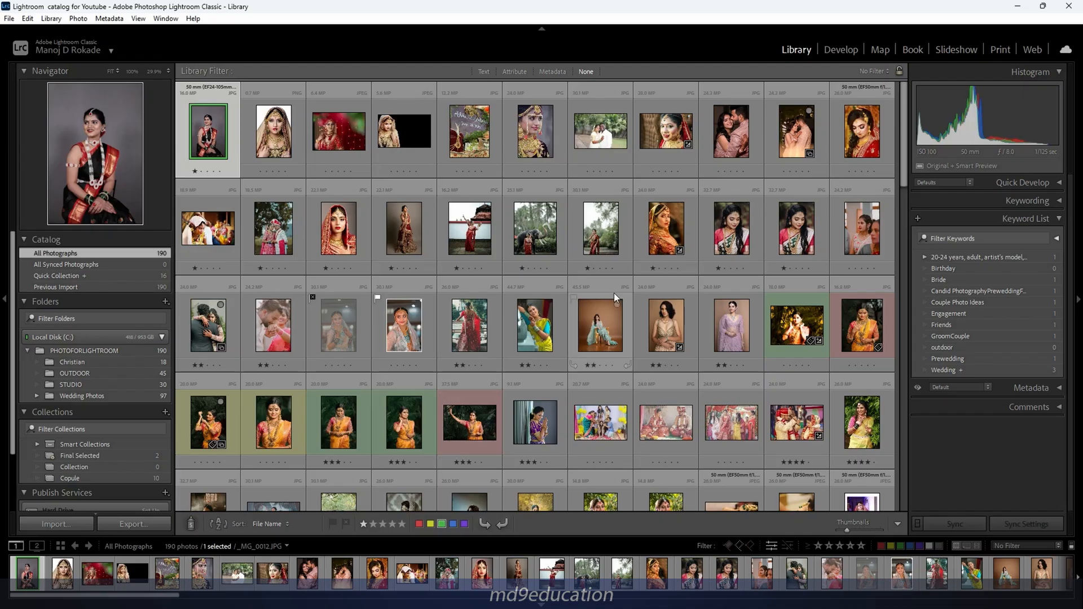
- Filter the photos by attribute to the red color label only, with the edited-photos filter switched off
click(515, 71)
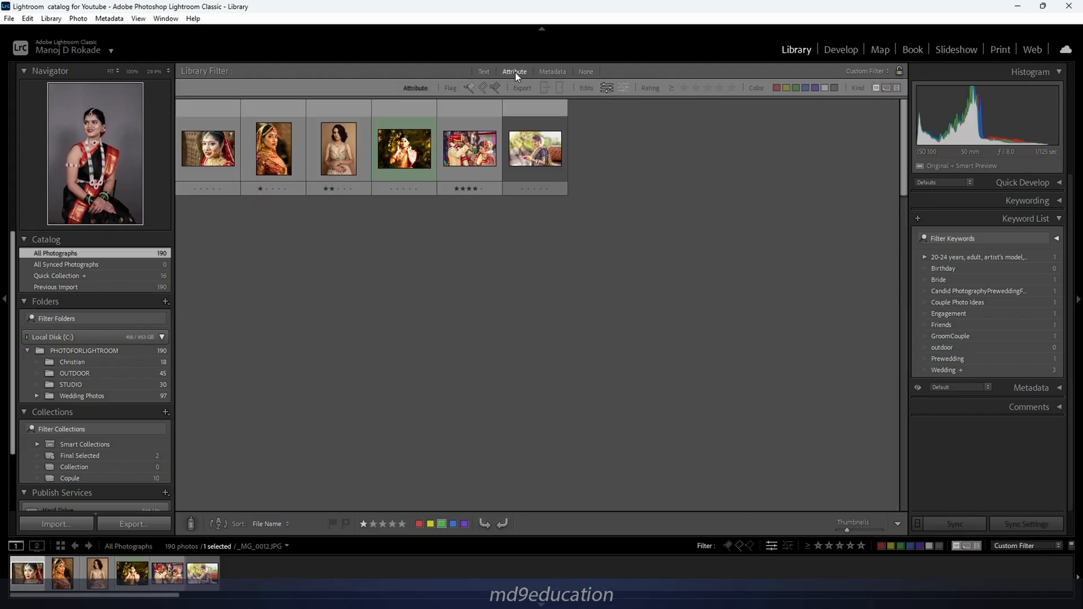
click(776, 88)
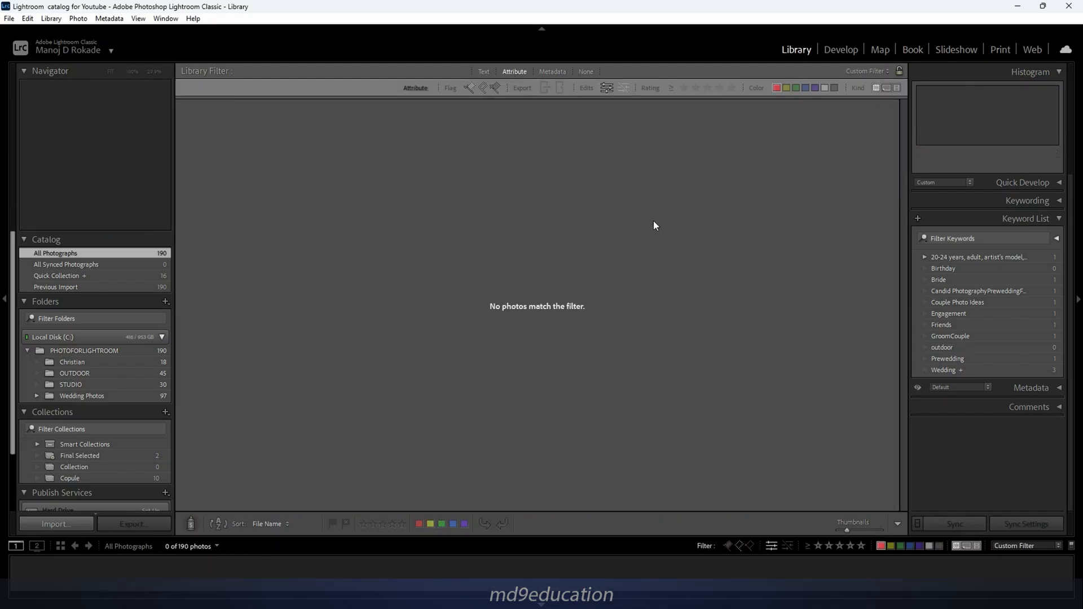
click(607, 88)
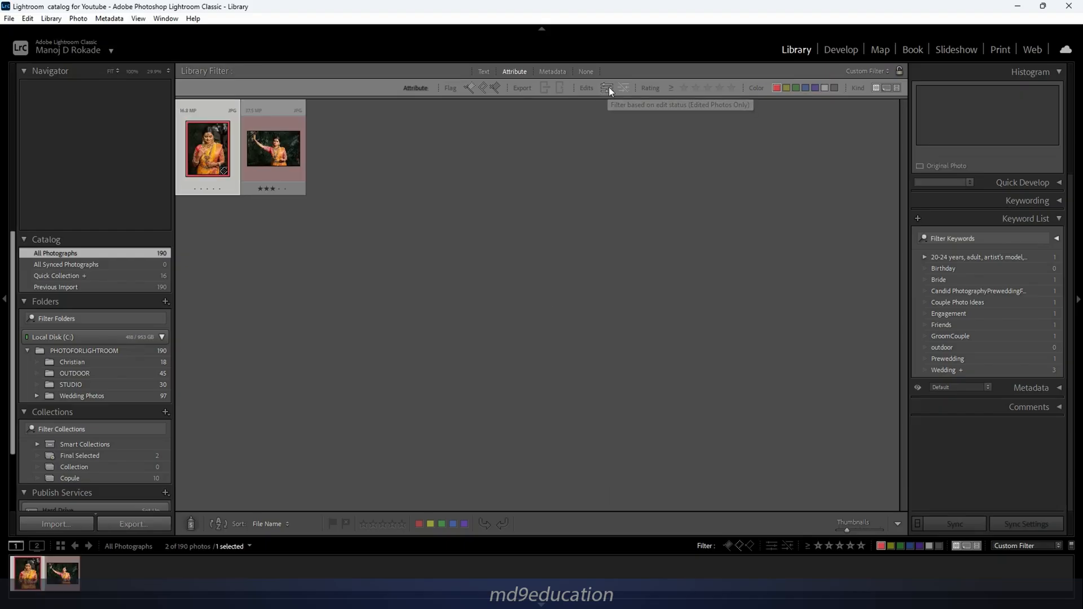
- Select both red-labelled photos, bring up the confirmation for removing them from the catalog, and cancel it
ctrl+click(270, 161)
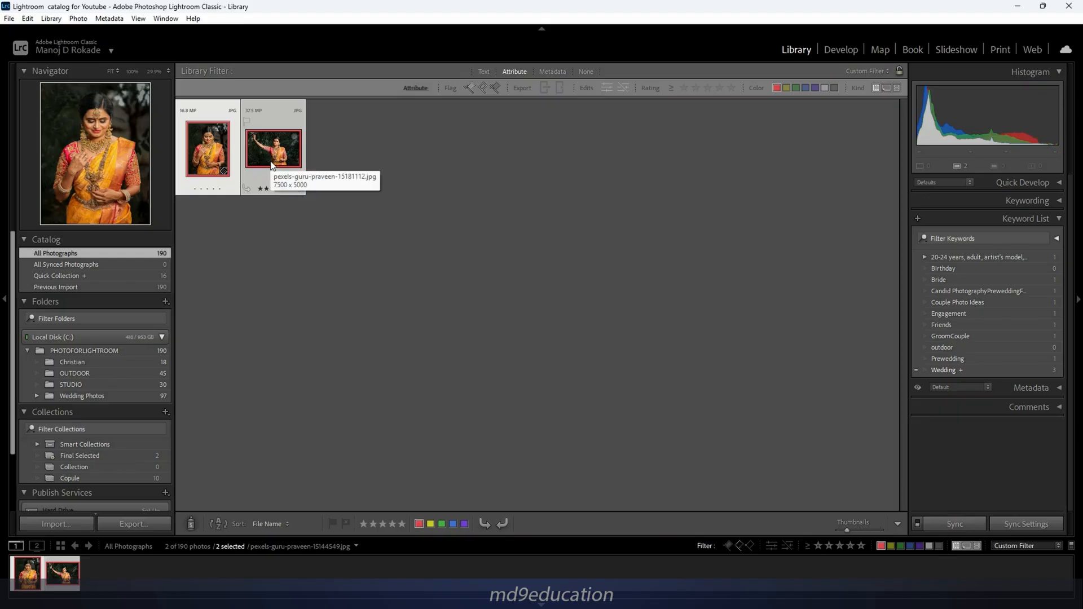
right_click(272, 165)
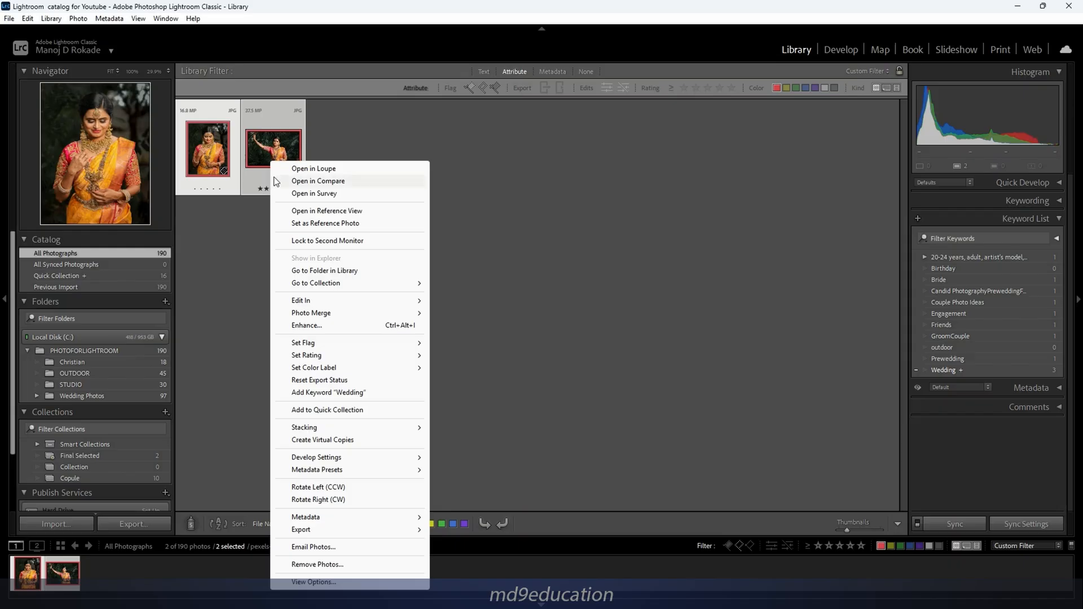
click(303, 566)
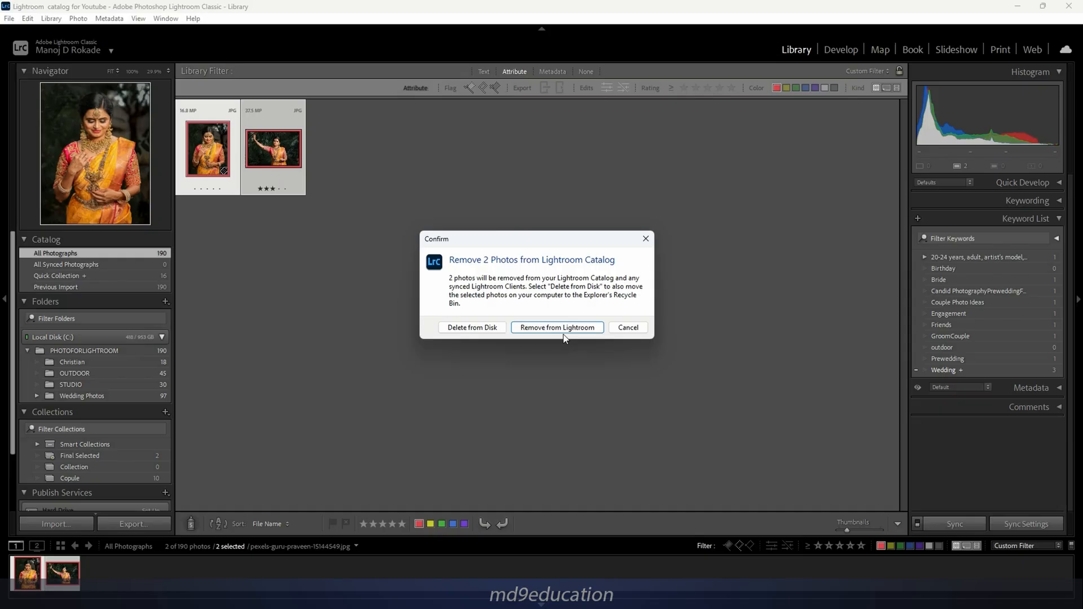
click(620, 327)
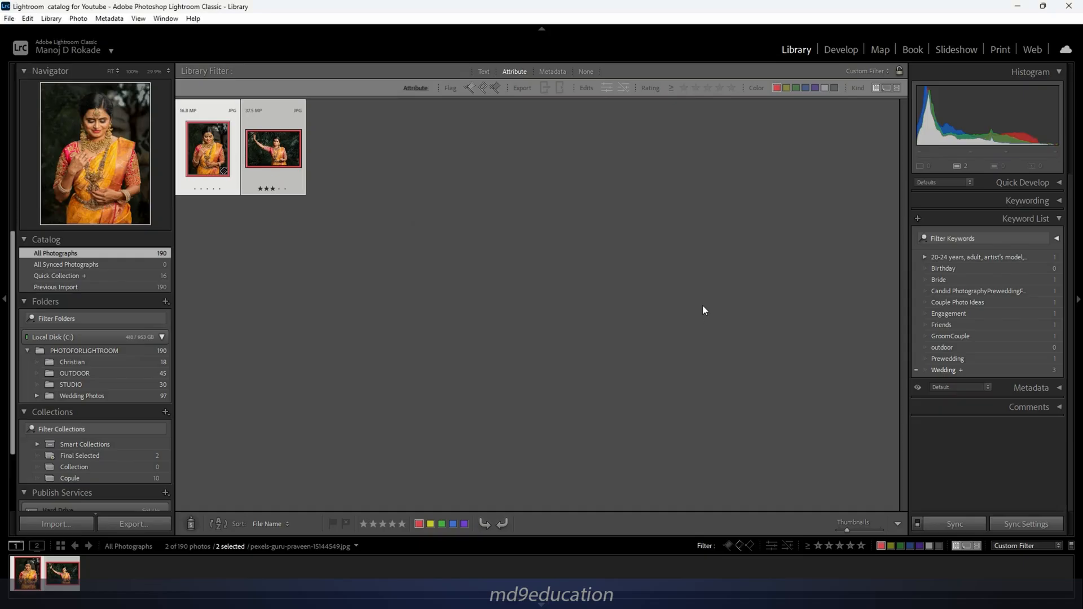
- Replace the red label filter with a flagged-only filter and select all the matching photos
click(502, 169)
key(ctrl+l)
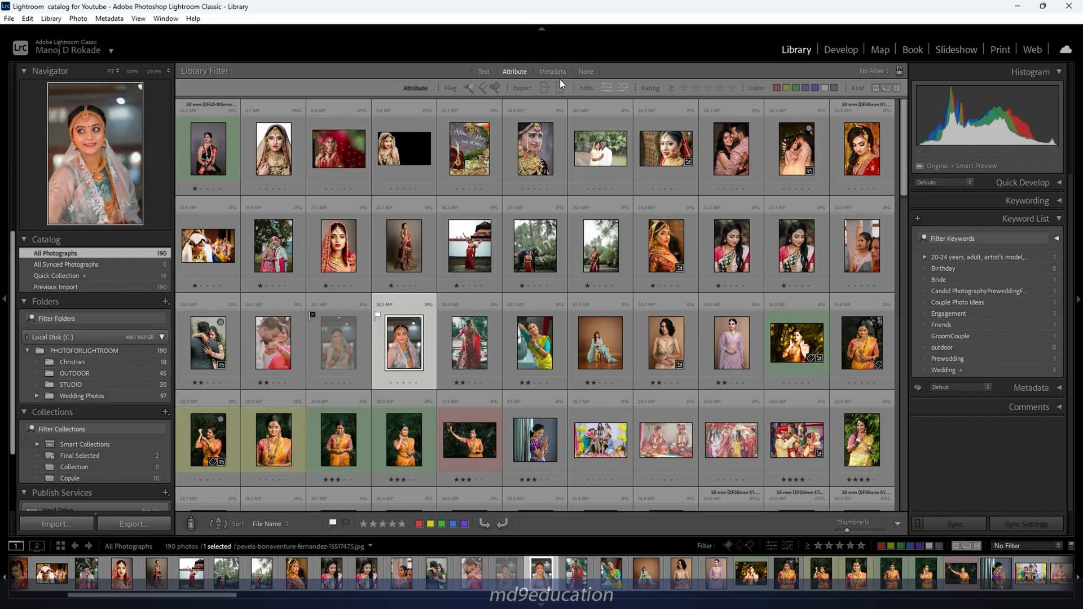
click(470, 87)
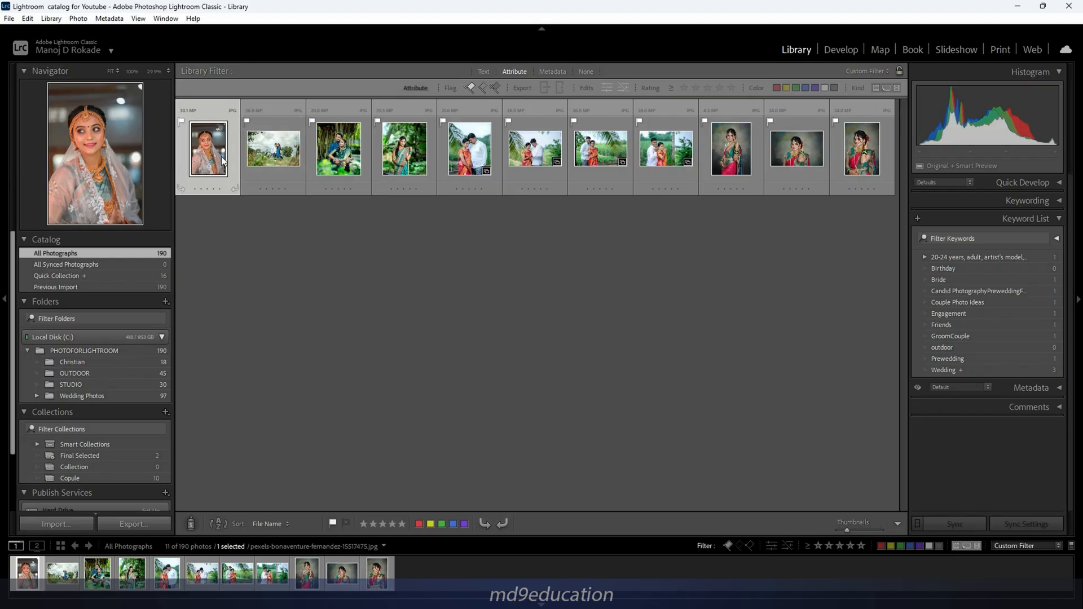
key(ctrl+a)
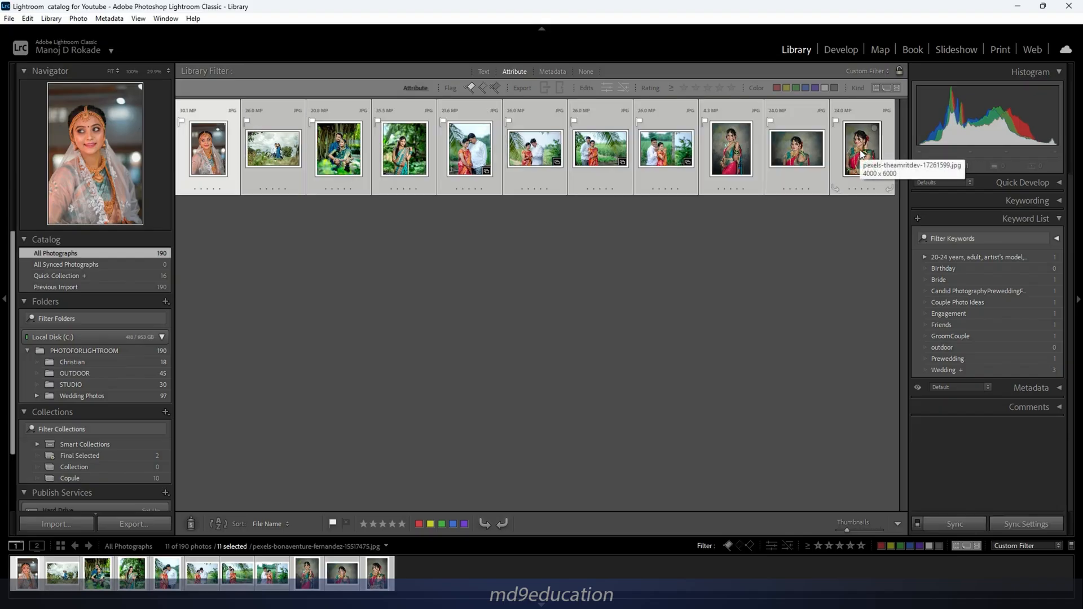
- Export the selected photos as a catalog named "Final Selecet Outdoor" in Pictures, with Build / Include Smart Previews enabled
click(8, 19)
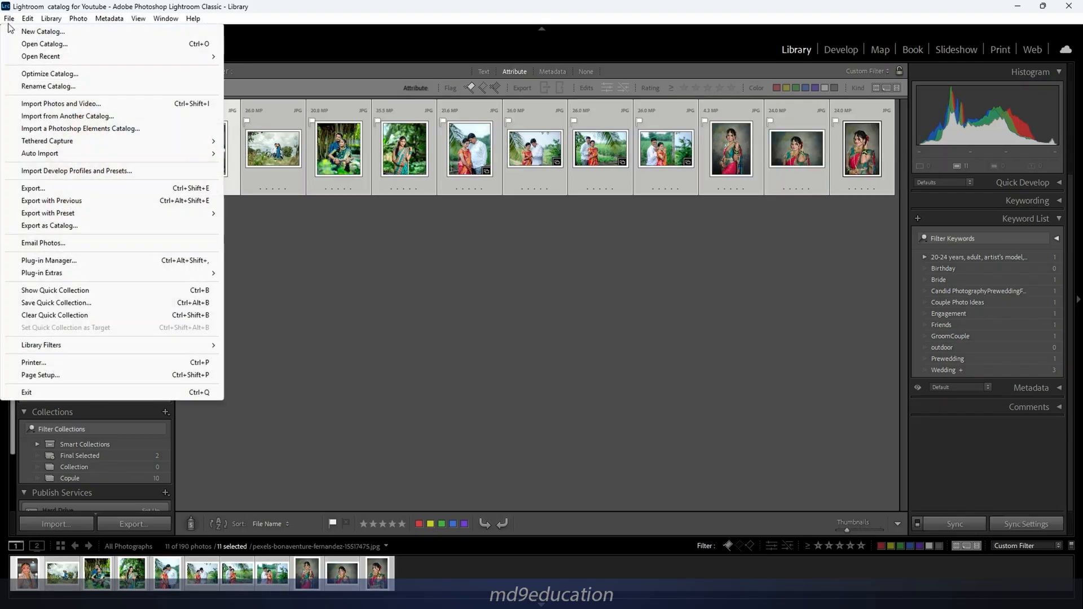
click(67, 228)
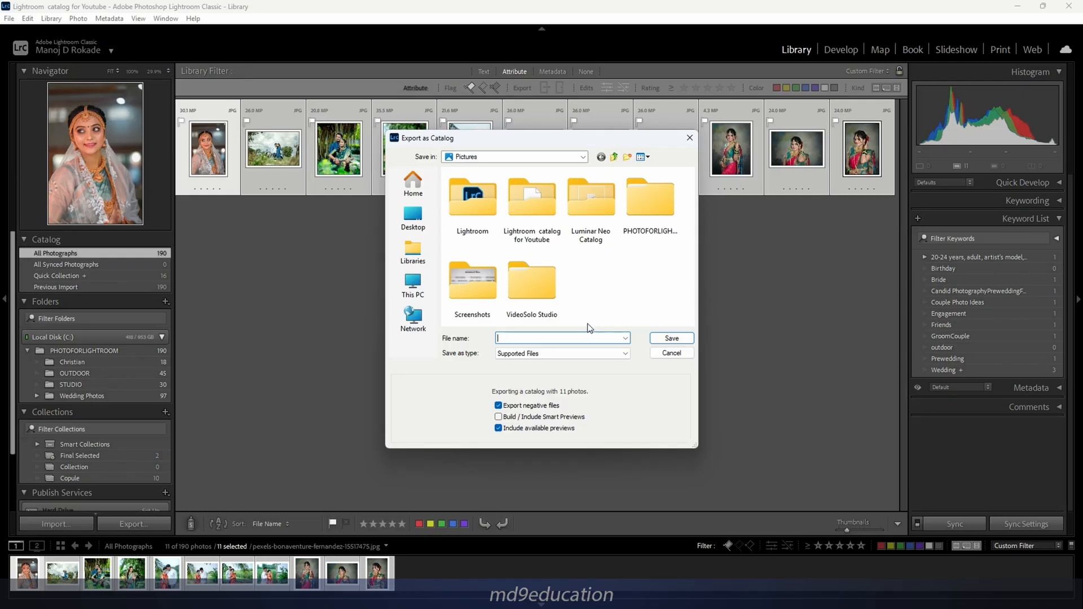
text(Final Selecet)
text(Outdoor)
click(500, 418)
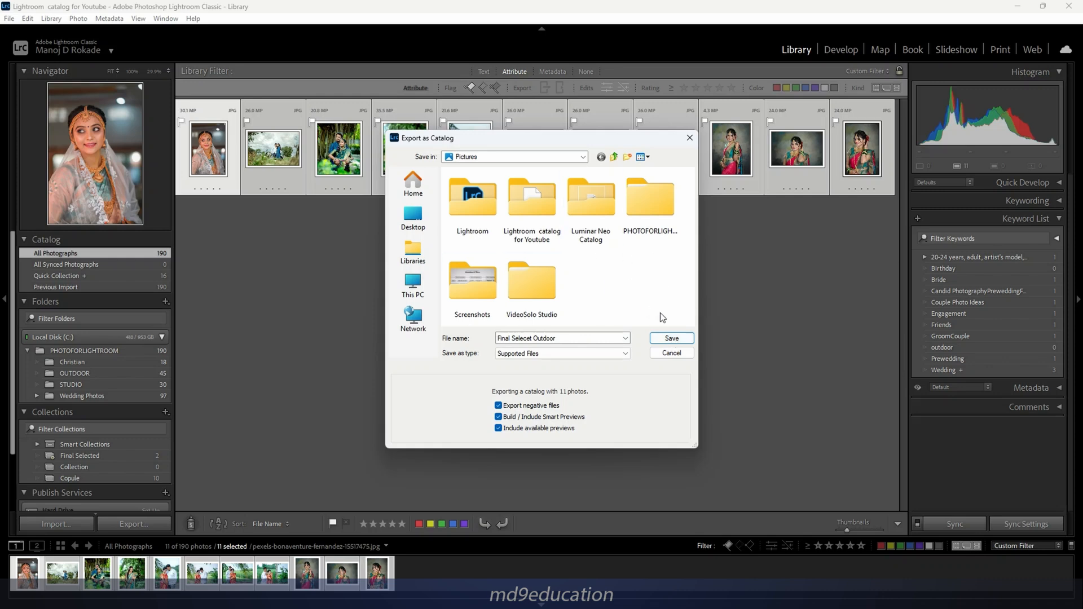
click(665, 339)
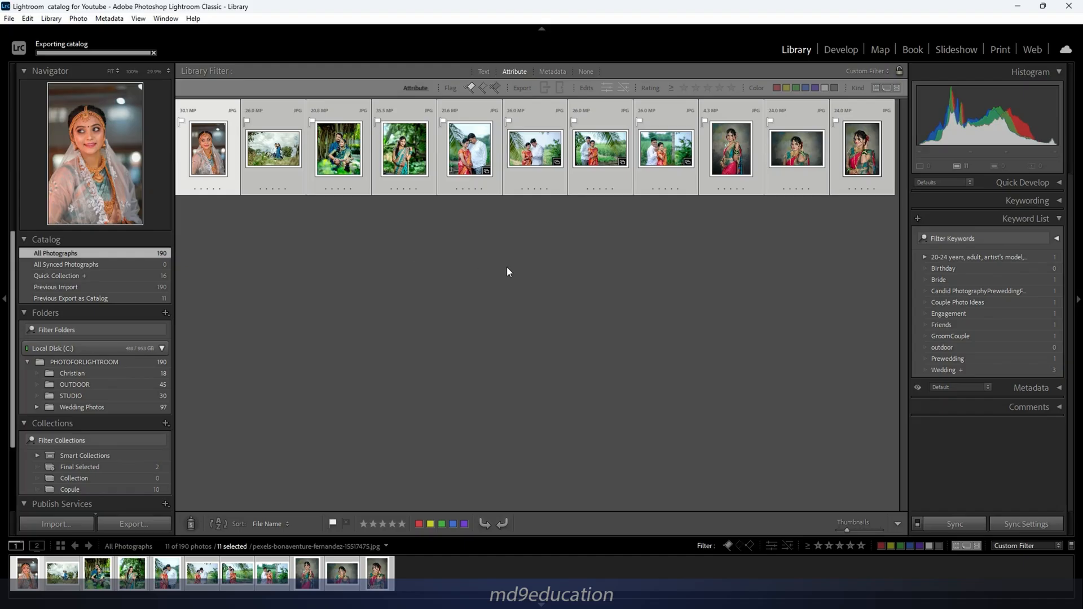
- Choose the Final Selecet Outdoor catalog in its Pictures subfolder for import from another catalog
click(11, 20)
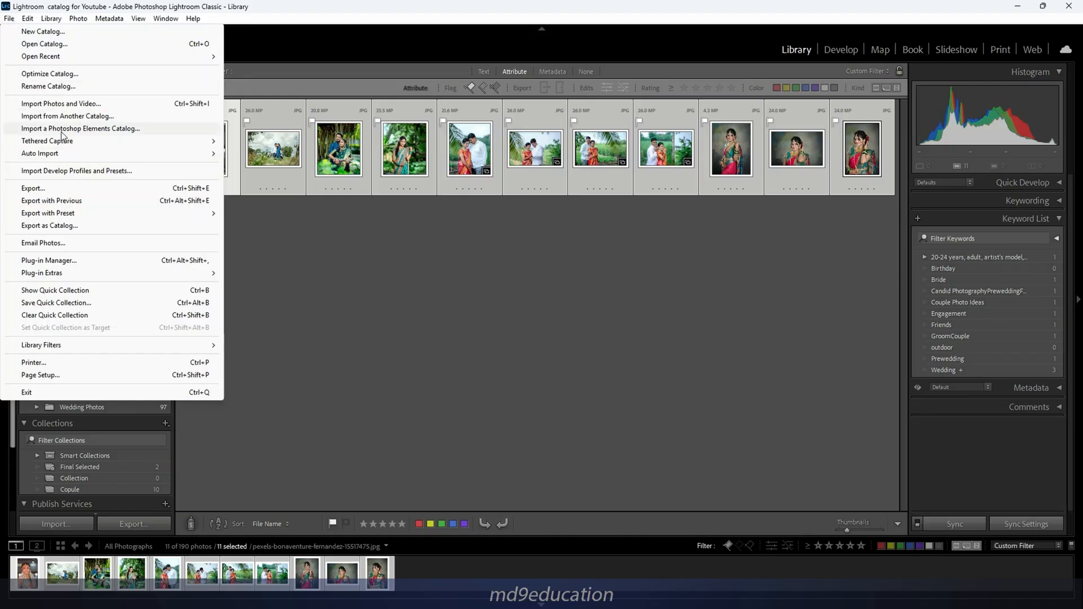
mouse_move(55, 158)
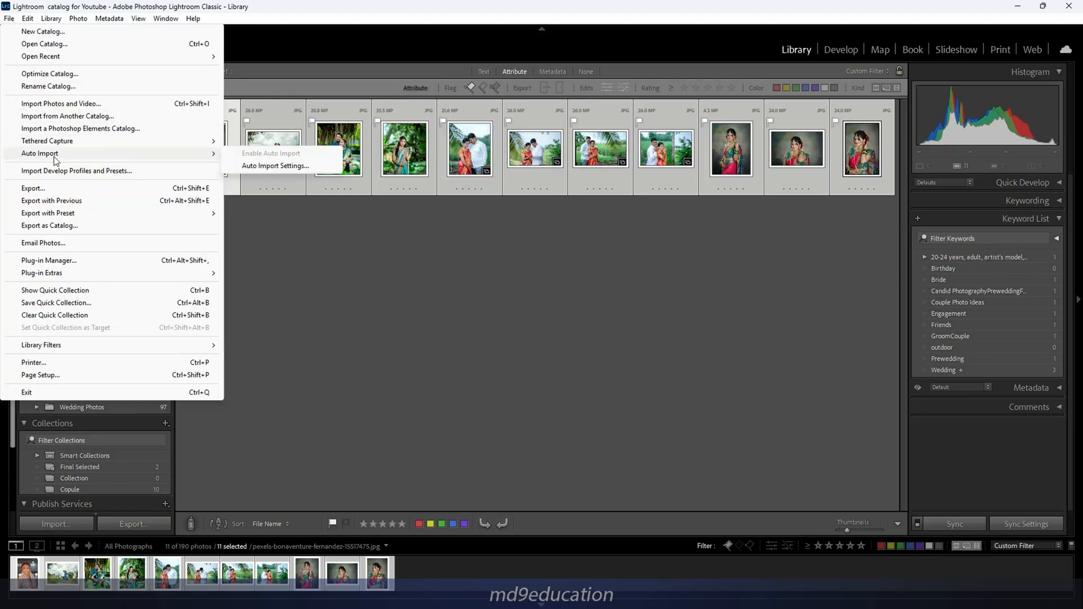
click(55, 116)
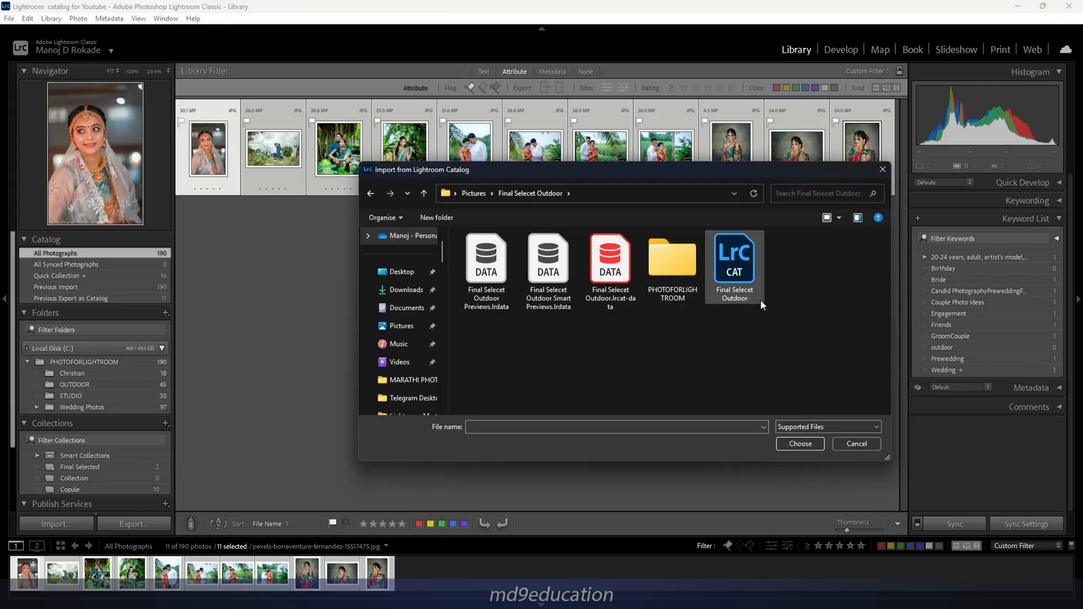
double_click(734, 265)
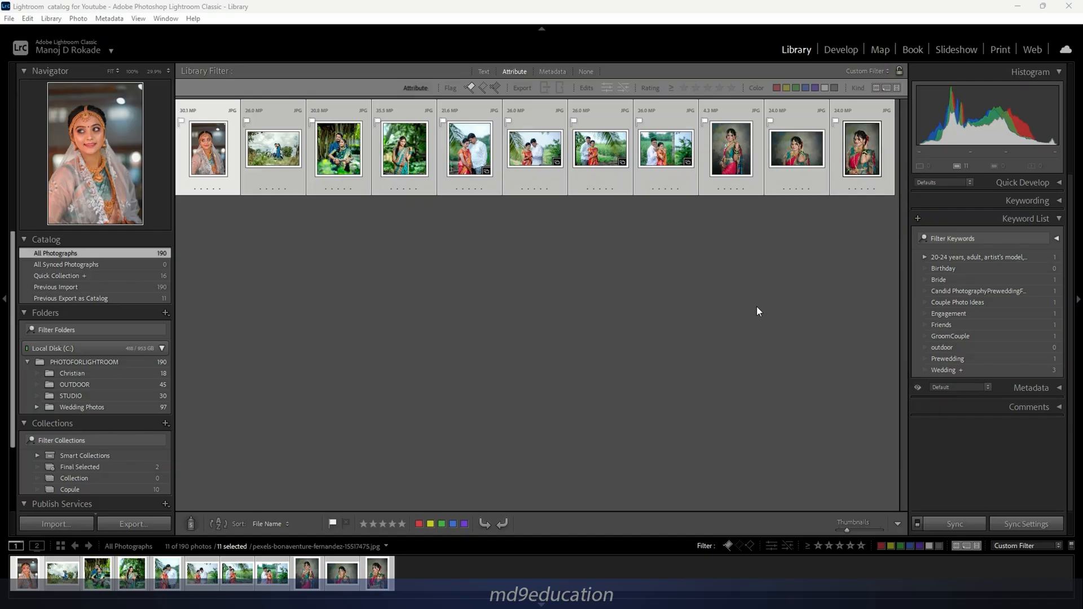
click(612, 323)
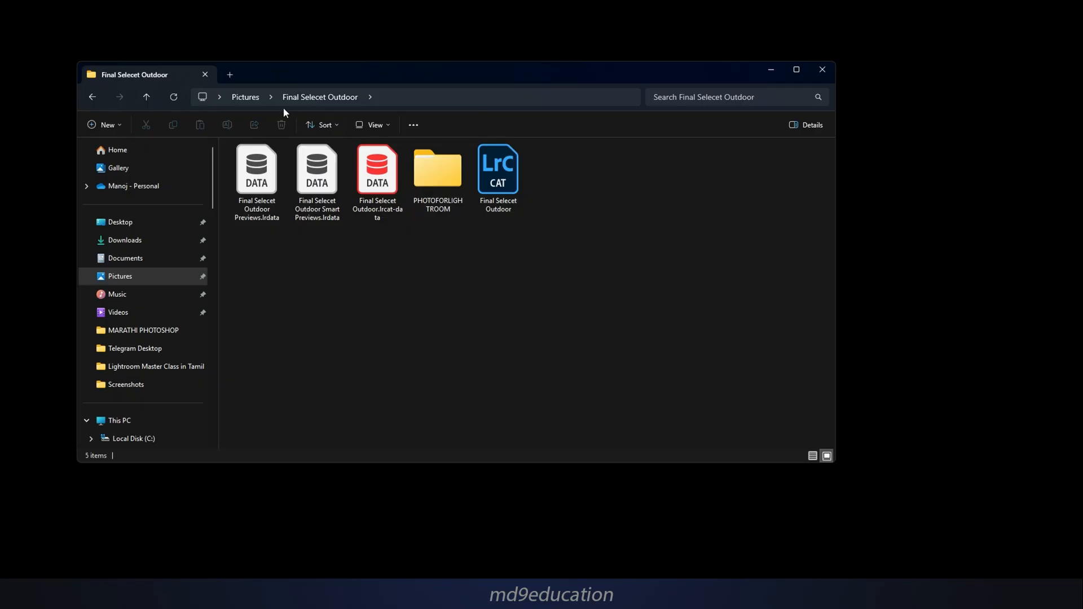
- Open the exported Final Selecet Outdoor catalog file from its folder in File Explorer
double_click(510, 173)
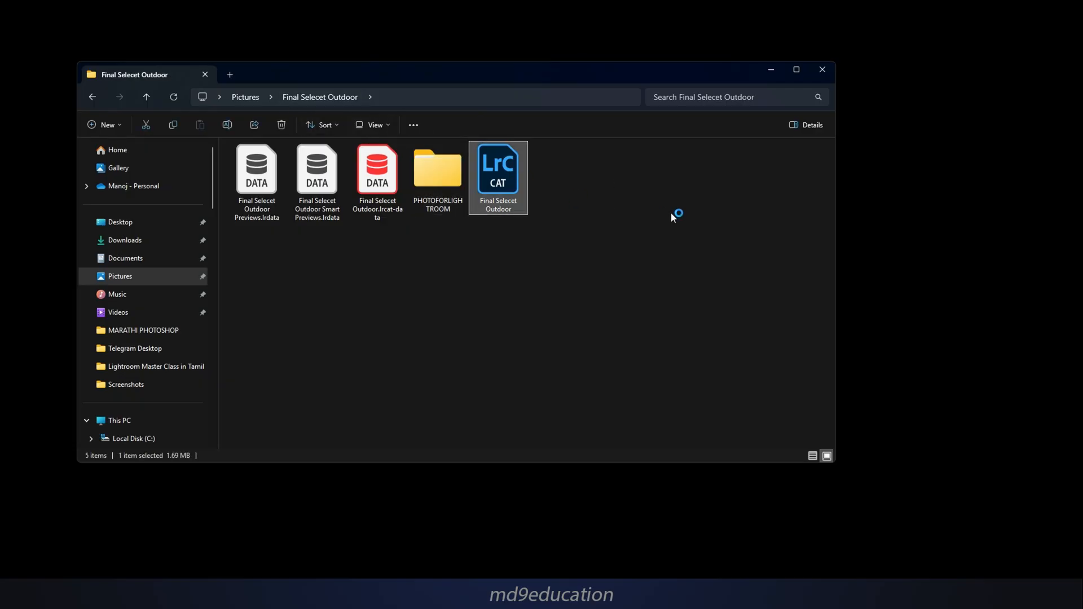